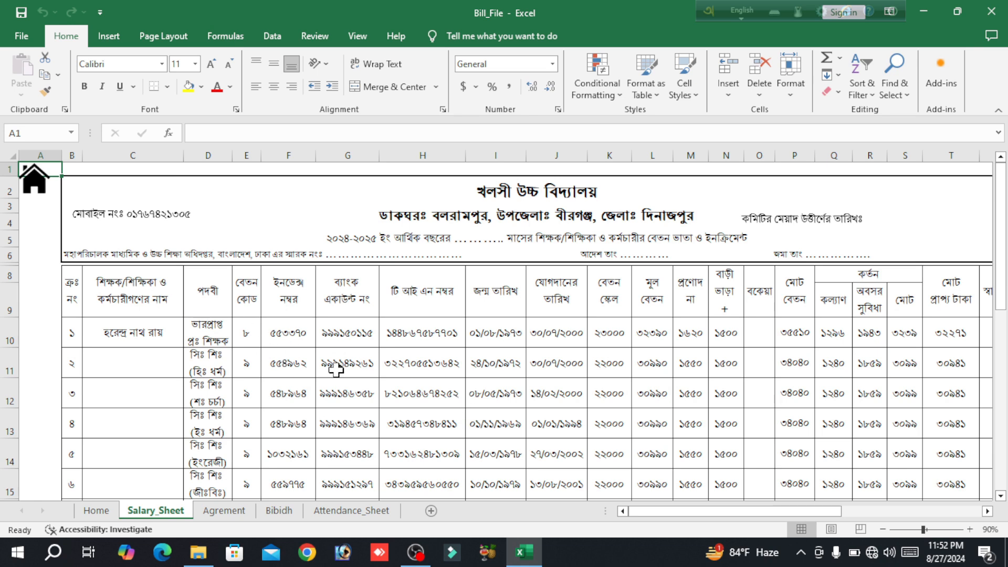
- View the Agrement, Bibidh and Attendance sheets one after another from the home page, ending on the Salary Sheet
{"action": "left_click", "coordinate": [31, 181]}
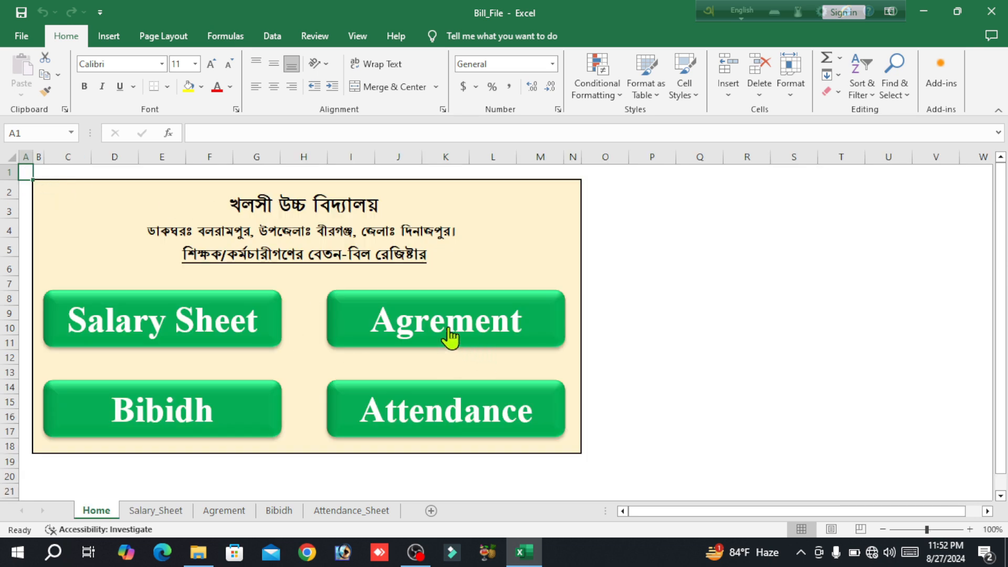
{"action": "left_click", "coordinate": [450, 336]}
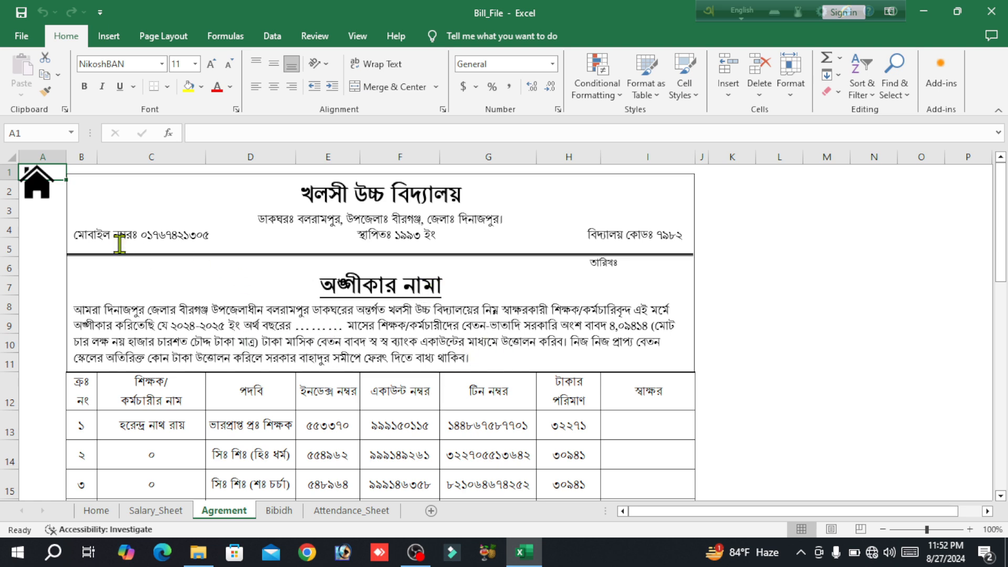
{"action": "left_click", "coordinate": [36, 198]}
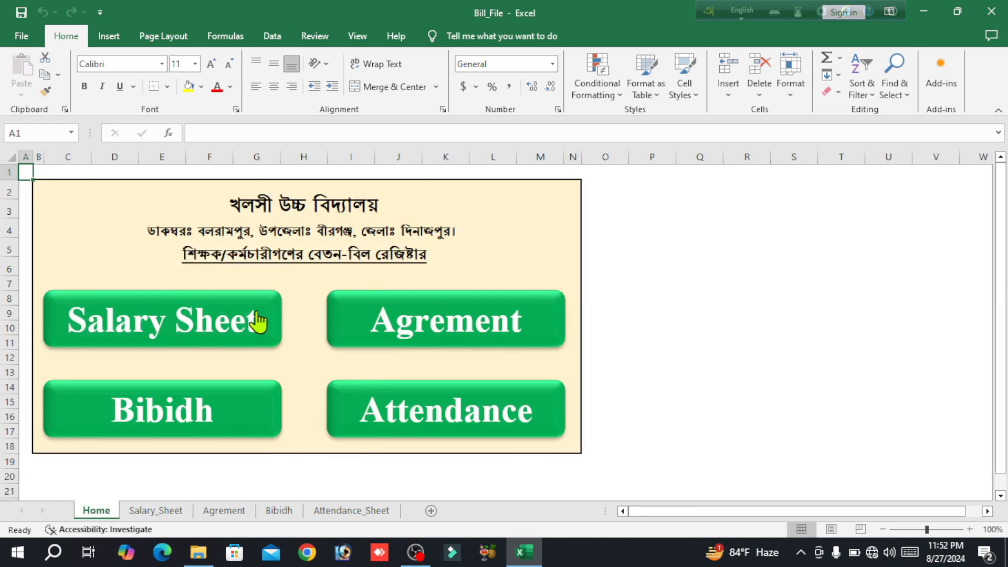
{"action": "left_click", "coordinate": [158, 410]}
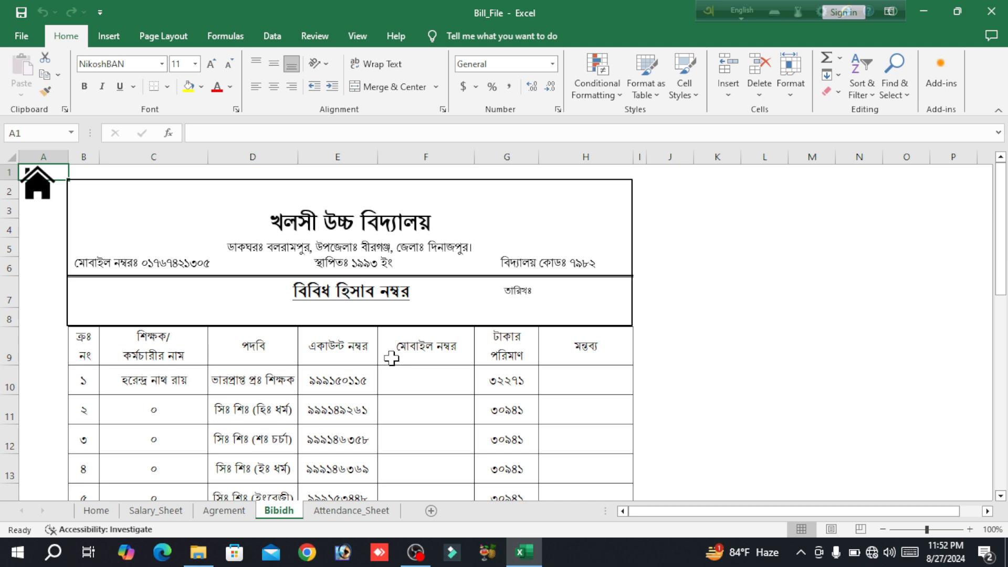
{"action": "left_click", "coordinate": [40, 188]}
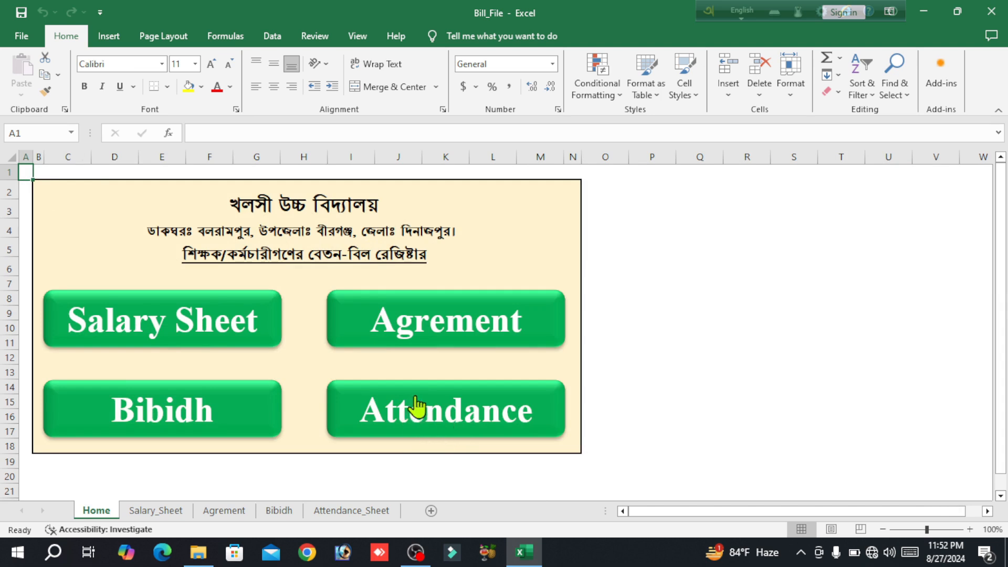
{"action": "left_click", "coordinate": [445, 414]}
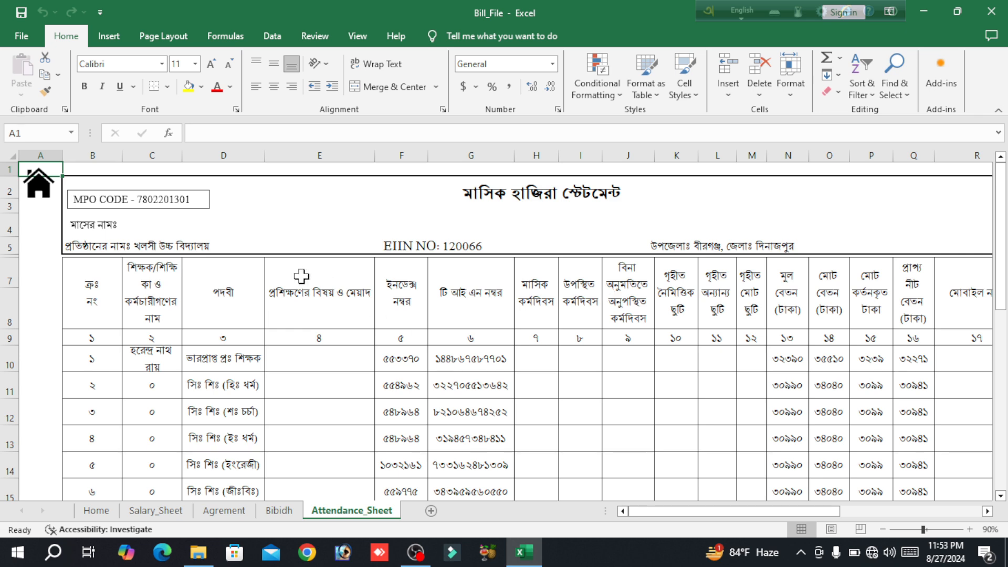
{"action": "left_click", "coordinate": [39, 194]}
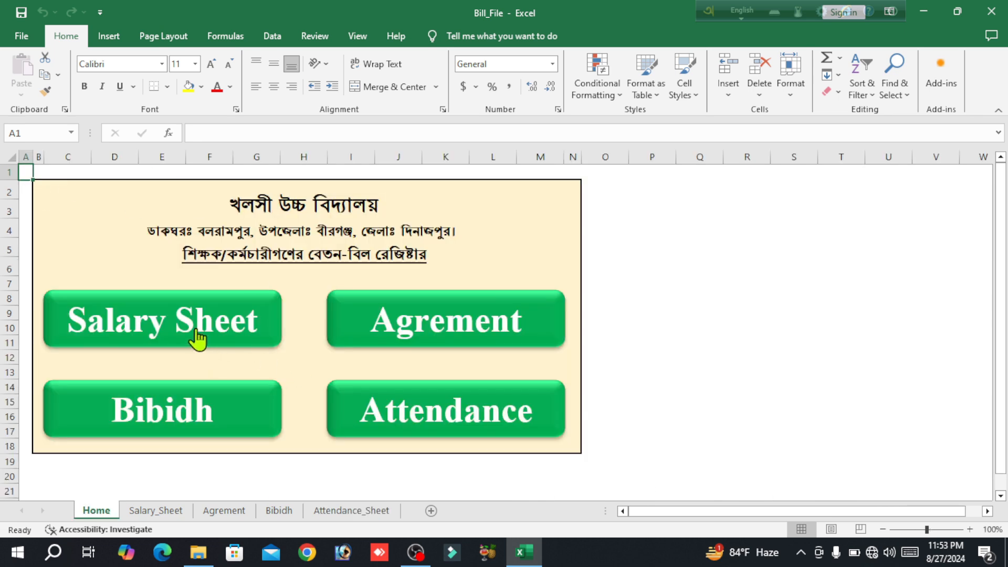
{"action": "left_click", "coordinate": [126, 327]}
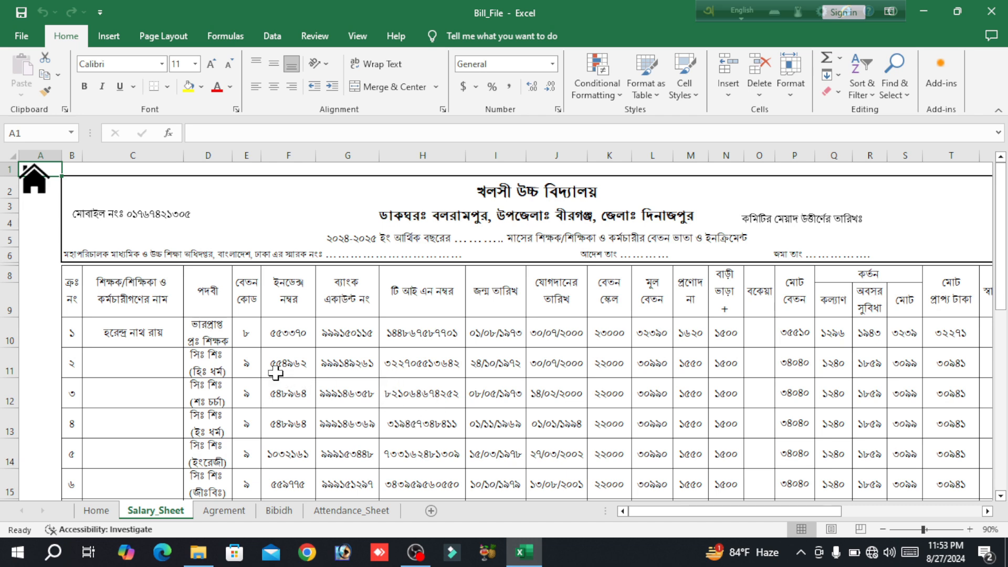
- Clear all teacher and employee data from the salary table, from row 10 through the totals row
{"action": "left_click_drag", "start_coordinate": [143, 358], "coordinate": [863, 400]}
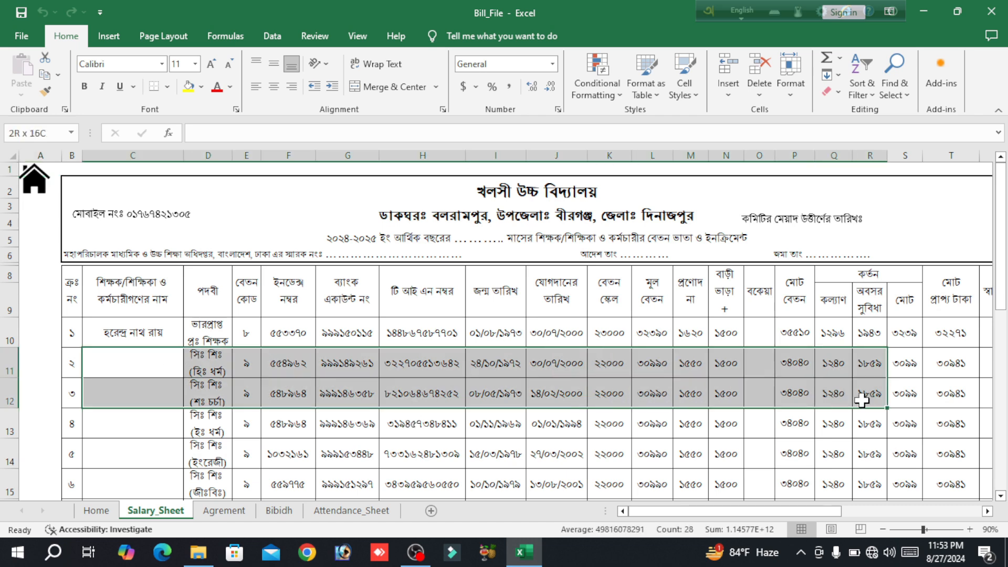
{"action": "left_click_drag", "start_coordinate": [105, 329], "coordinate": [937, 551]}
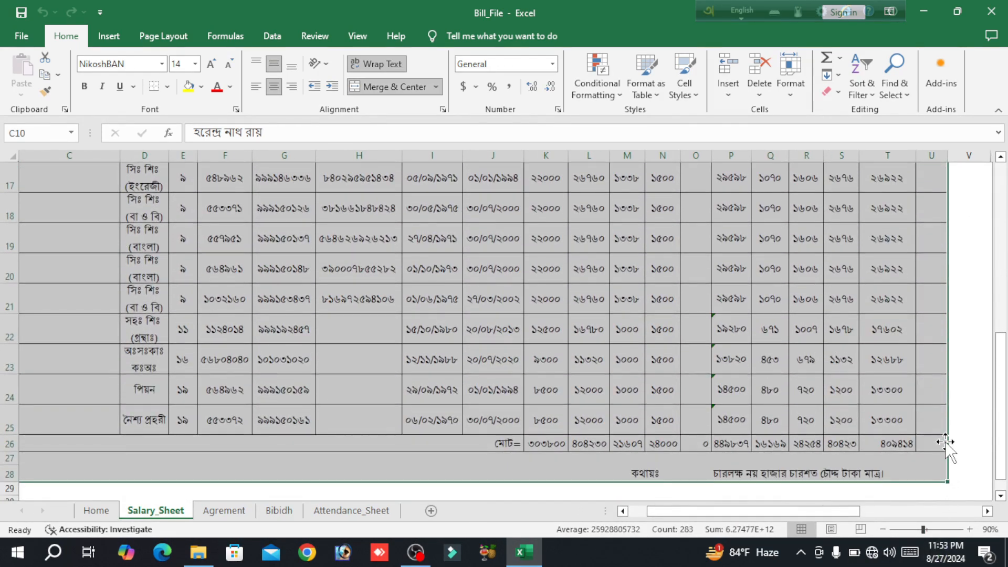
{"action": "key", "text": "Delete"}
{"action": "scroll", "coordinate": [945, 441], "scroll_direction": "up", "scroll_amount": 5}
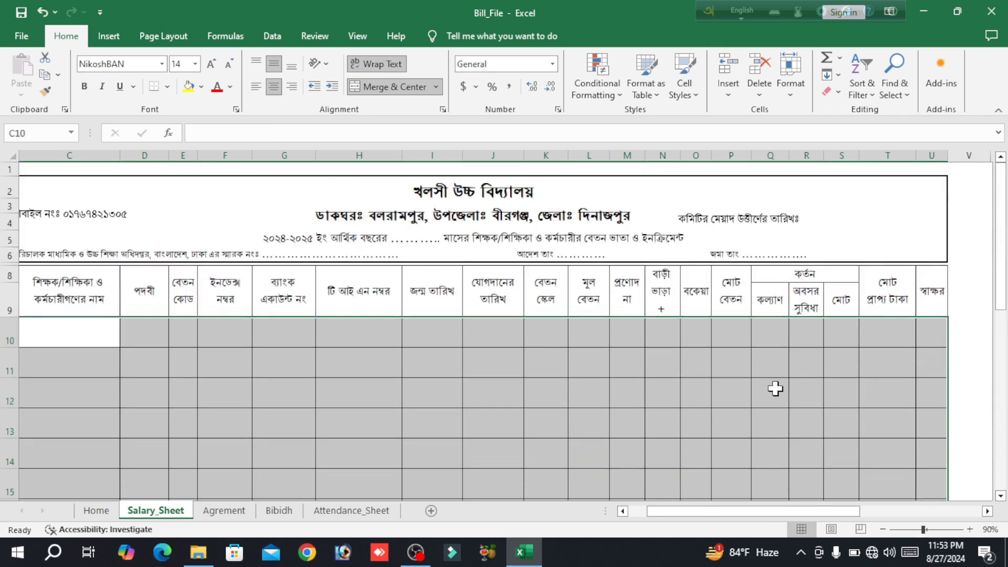
{"action": "left_click", "coordinate": [560, 341]}
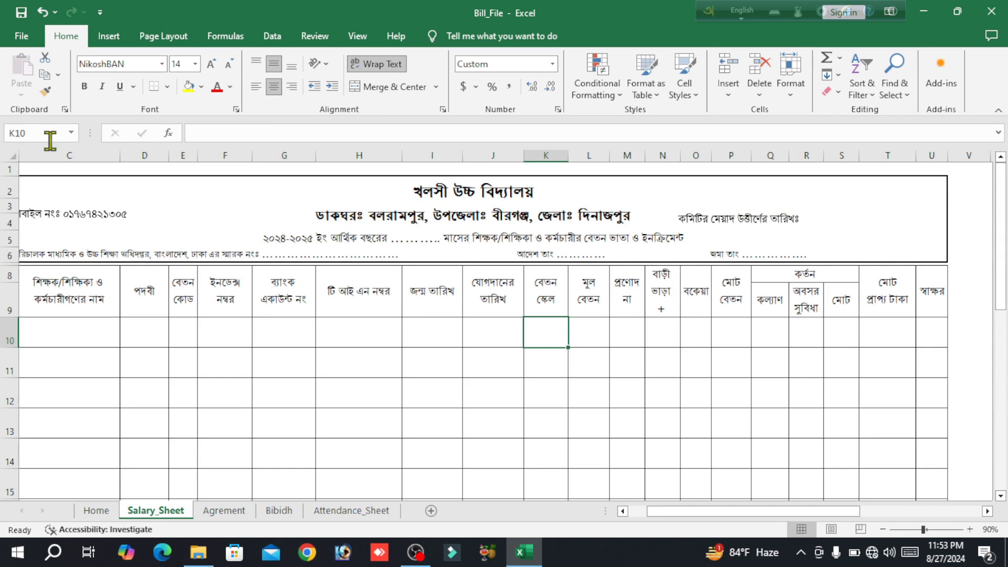
{"action": "left_click_drag", "start_coordinate": [737, 516], "coordinate": [717, 516]}
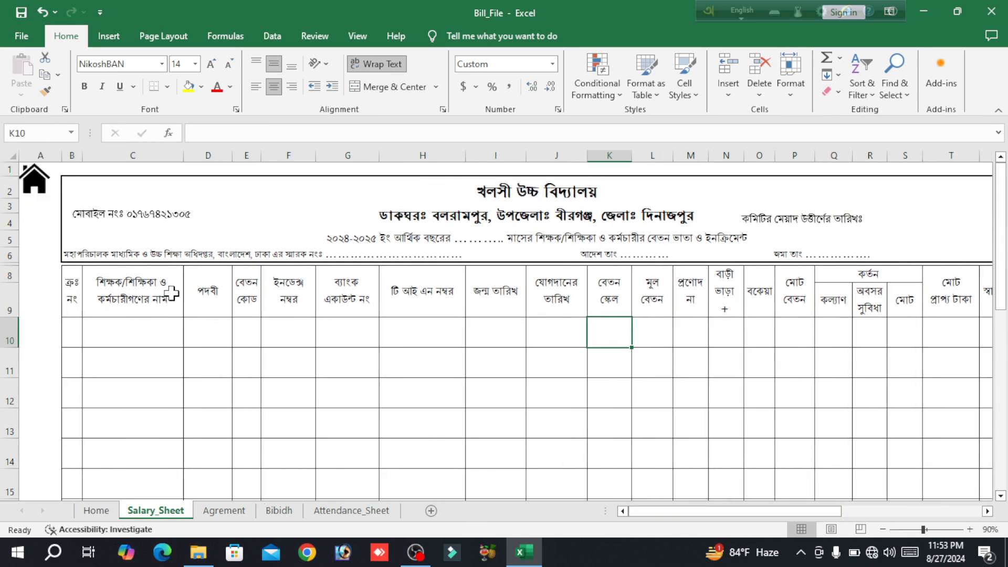
- Examine the linked table on the Agrement sheet and return to the home page
{"action": "left_click", "coordinate": [33, 184]}
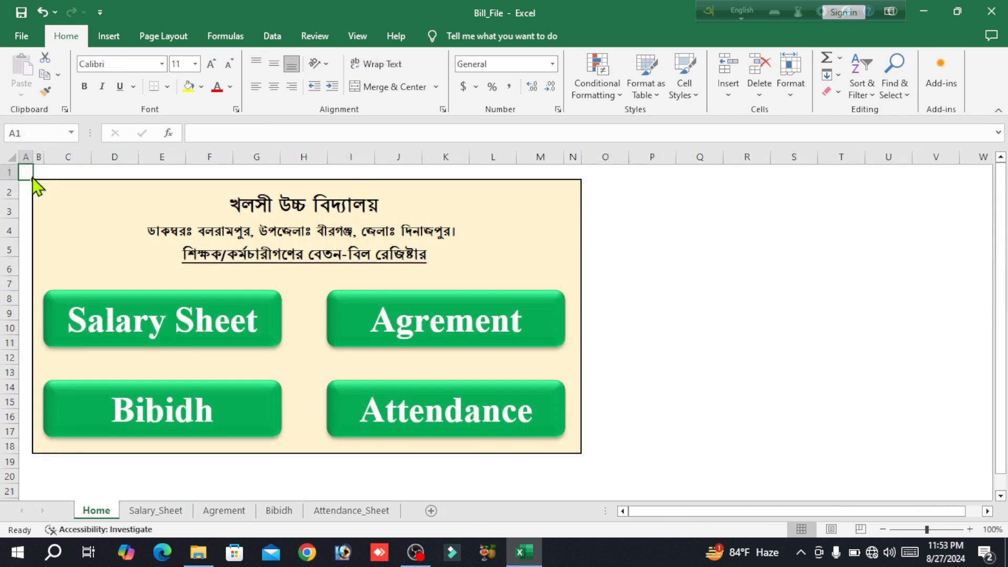
{"action": "left_click", "coordinate": [428, 331]}
{"action": "scroll", "coordinate": [426, 321], "scroll_direction": "down", "scroll_amount": 2}
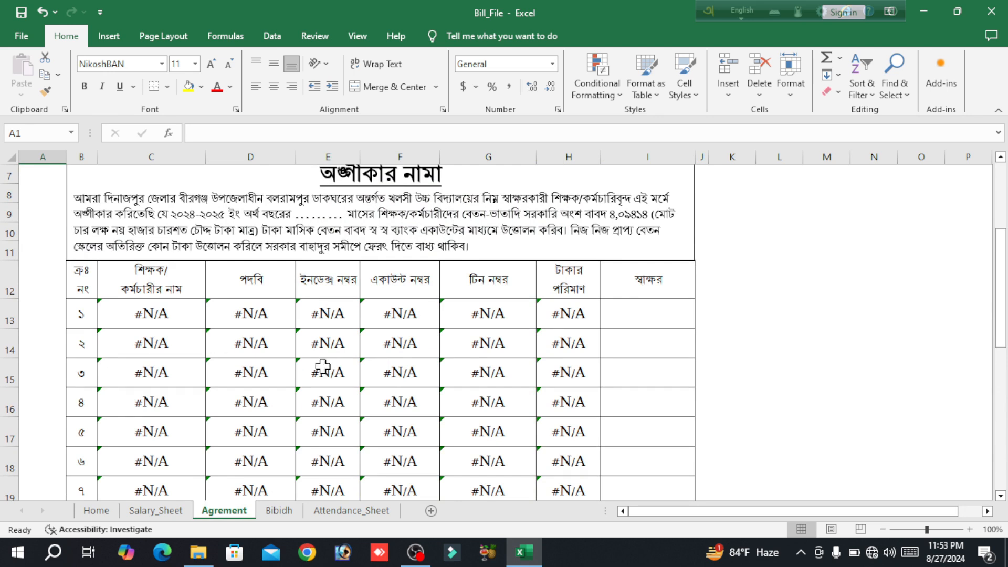
{"action": "scroll", "coordinate": [575, 401], "scroll_direction": "down", "scroll_amount": 2}
{"action": "scroll", "coordinate": [576, 394], "scroll_direction": "up", "scroll_amount": 2}
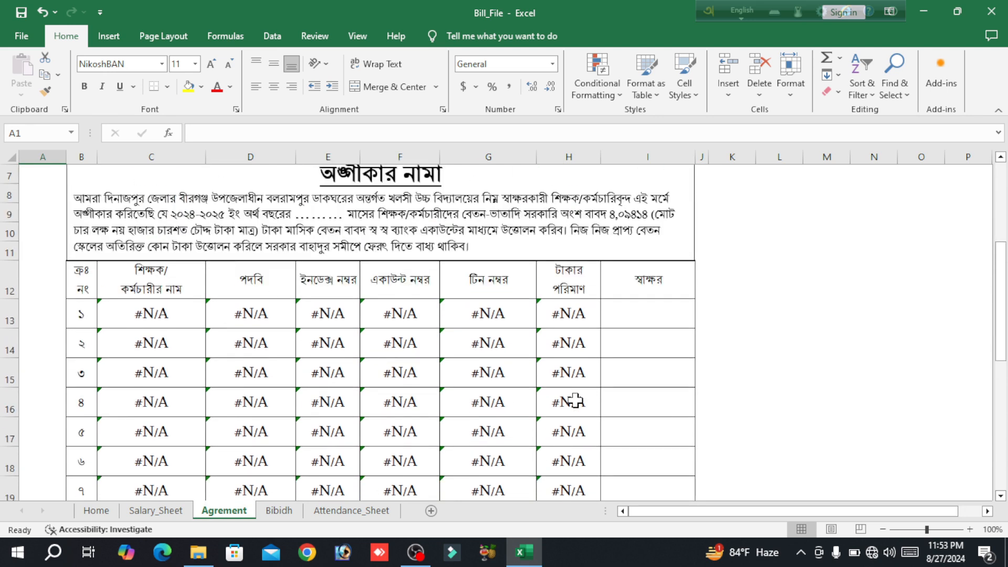
{"action": "scroll", "coordinate": [193, 267], "scroll_direction": "up", "scroll_amount": 2}
{"action": "left_click", "coordinate": [40, 192]}
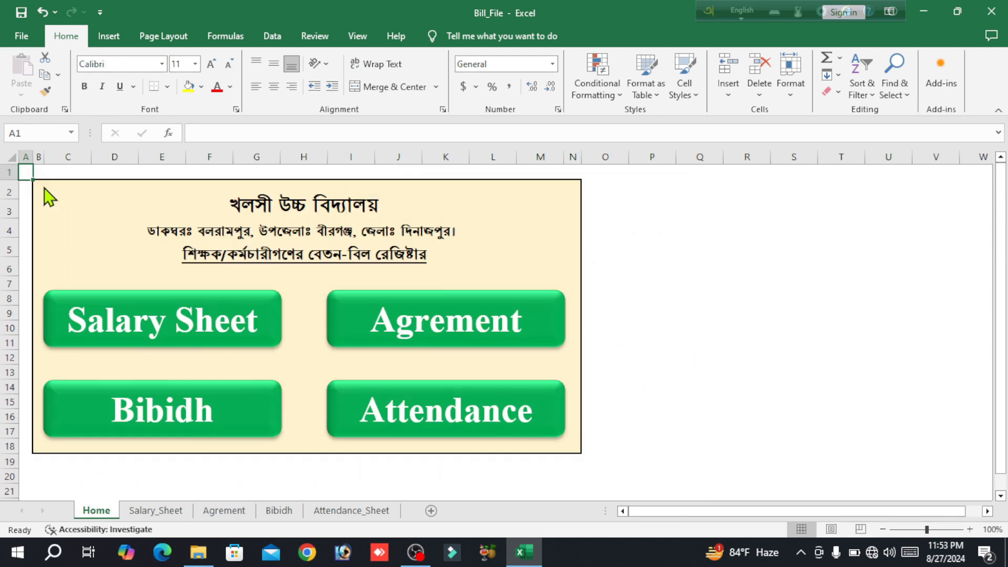
- Examine the linked tables on the Bibidh and Attendance sheets, returning to the home page after each
{"action": "left_click", "coordinate": [169, 434]}
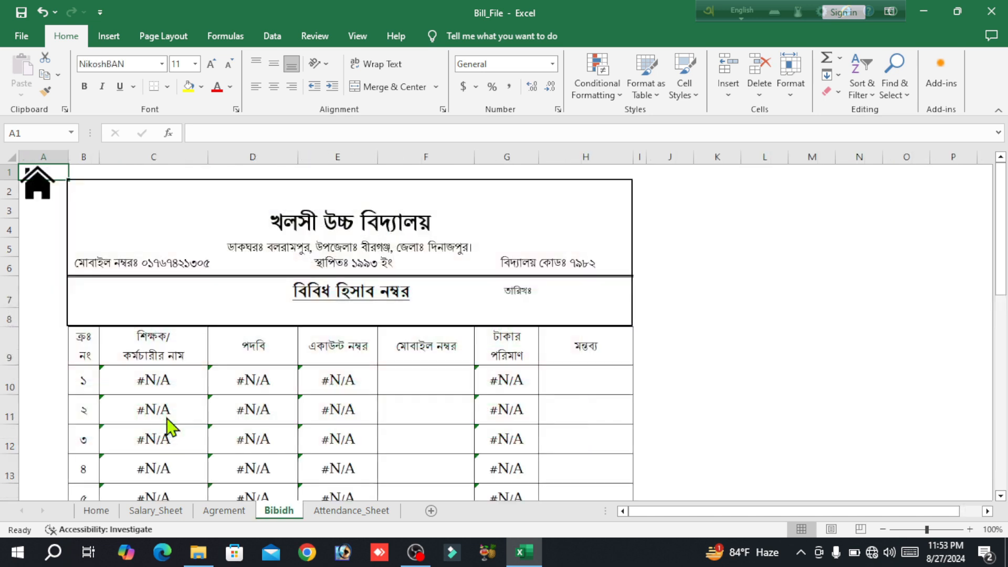
{"action": "scroll", "coordinate": [538, 405], "scroll_direction": "down", "scroll_amount": 2}
{"action": "scroll", "coordinate": [536, 404], "scroll_direction": "up", "scroll_amount": 2}
{"action": "left_click", "coordinate": [40, 192]}
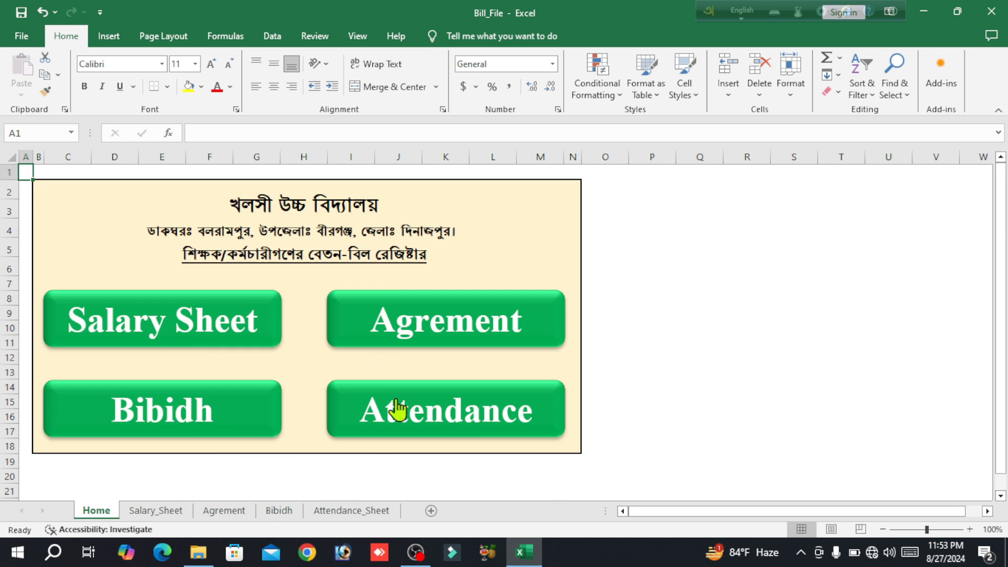
{"action": "left_click", "coordinate": [440, 417]}
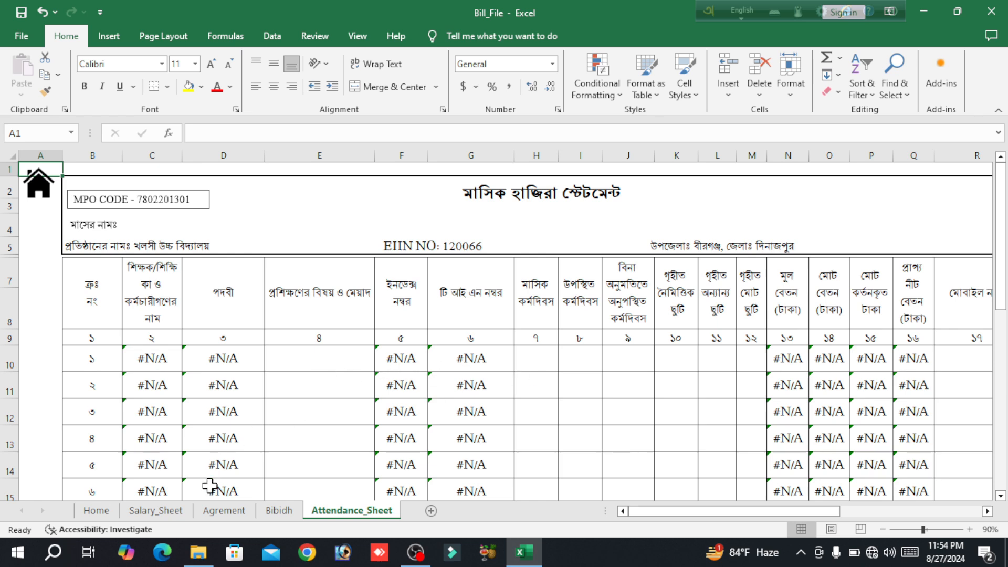
{"action": "left_click", "coordinate": [39, 186]}
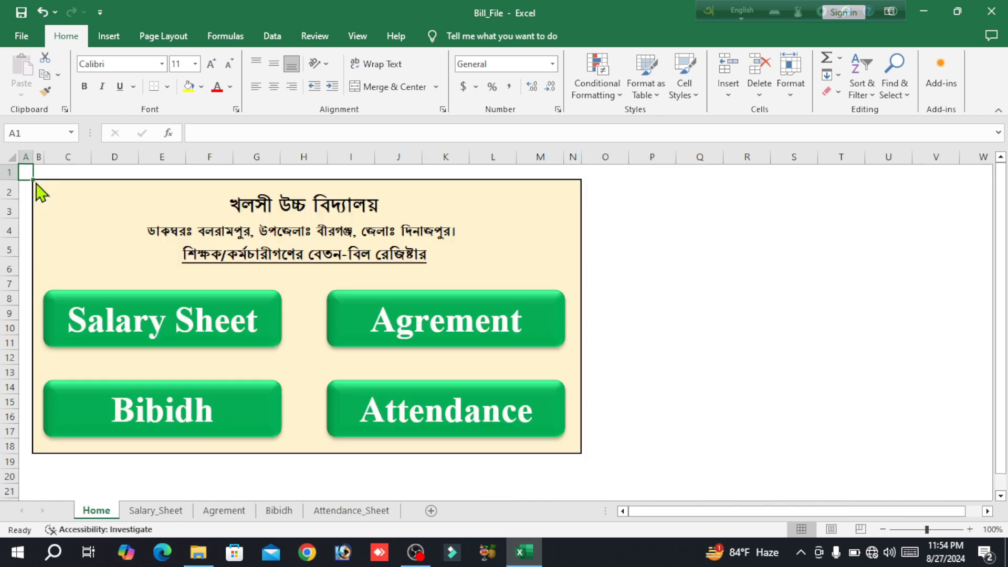
- Go back to the Salary Sheet and undo the clearing of the salary table
{"action": "left_click", "coordinate": [117, 327]}
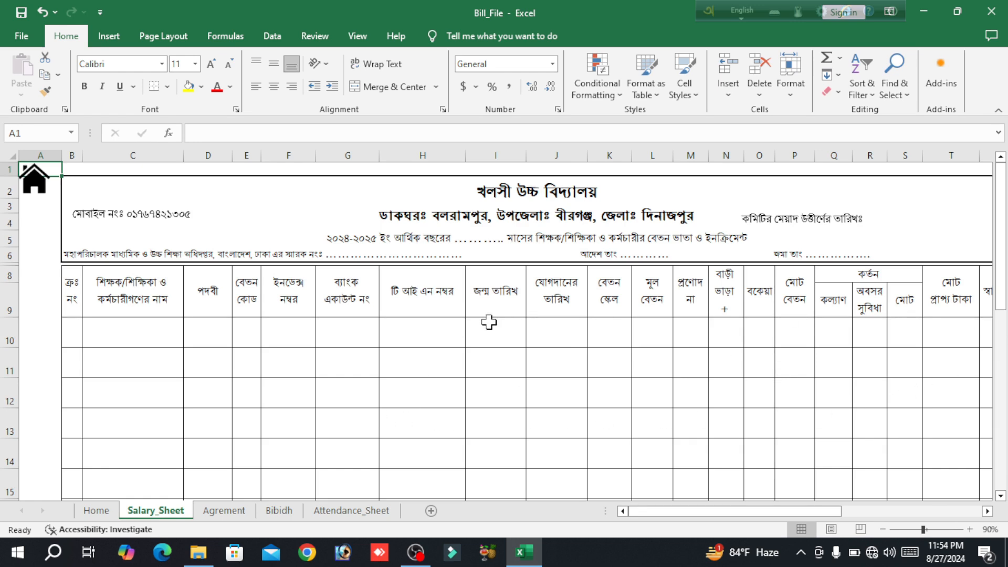
{"action": "key", "text": "ctrl+z"}
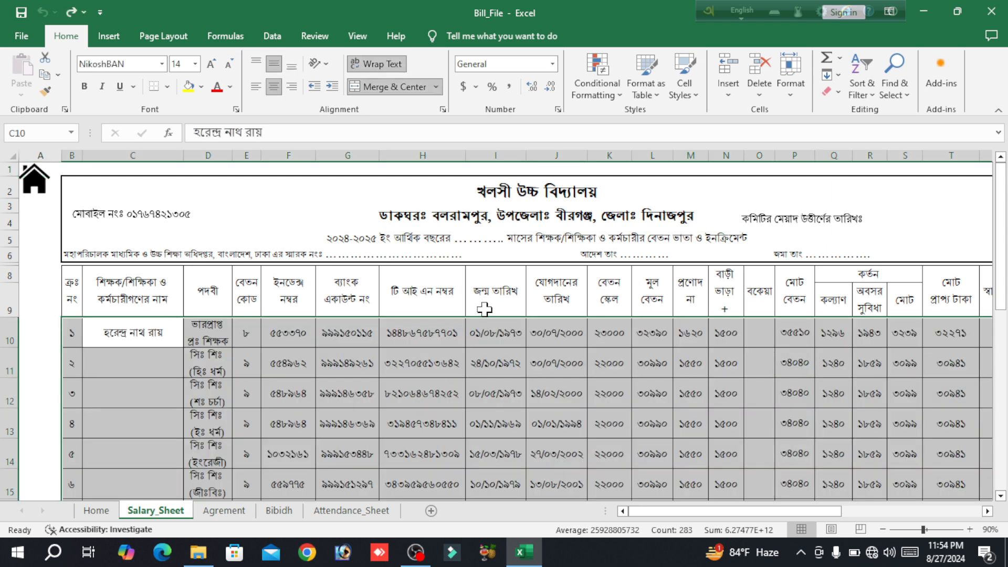
{"action": "left_click", "coordinate": [356, 339]}
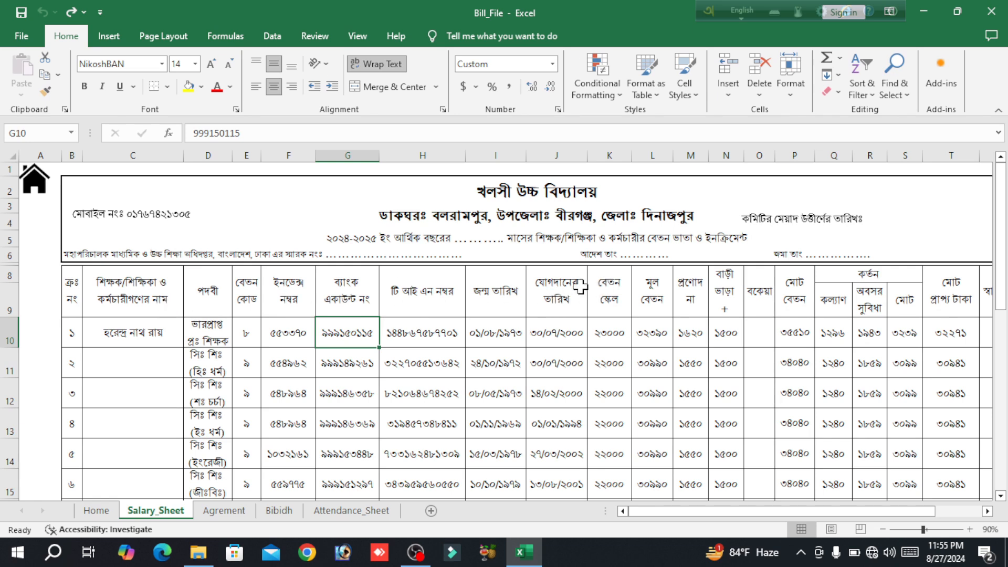
- Clear the salary table's contents from the প্রণোদনা column through the স্বাক্ষর column, cells M10 to U26
{"action": "scroll", "coordinate": [630, 331], "scroll_direction": "right", "scroll_amount": 1}
{"action": "left_click_drag", "start_coordinate": [626, 331], "coordinate": [929, 422]}
{"action": "key", "text": "Delete"}
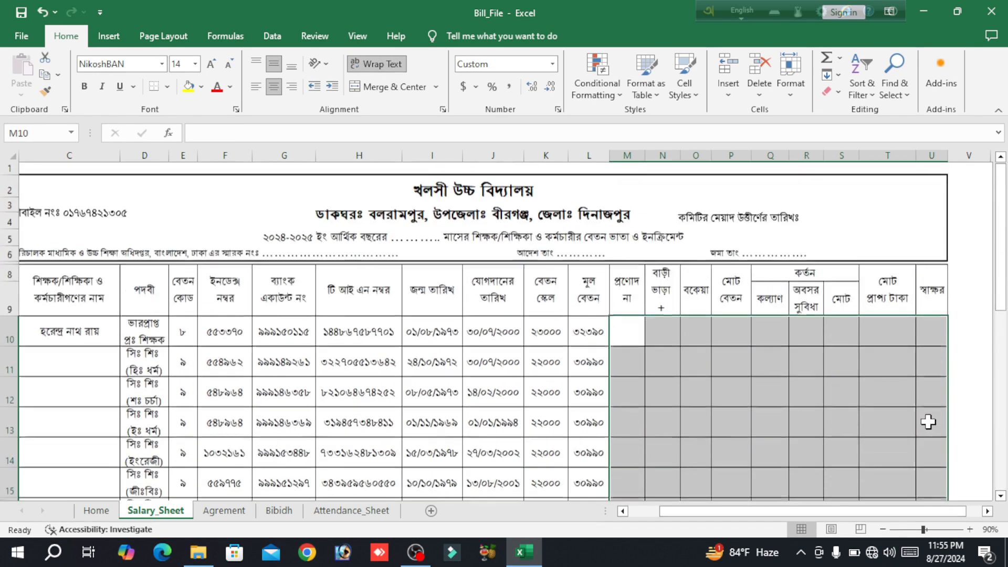
{"action": "left_click", "coordinate": [621, 333]}
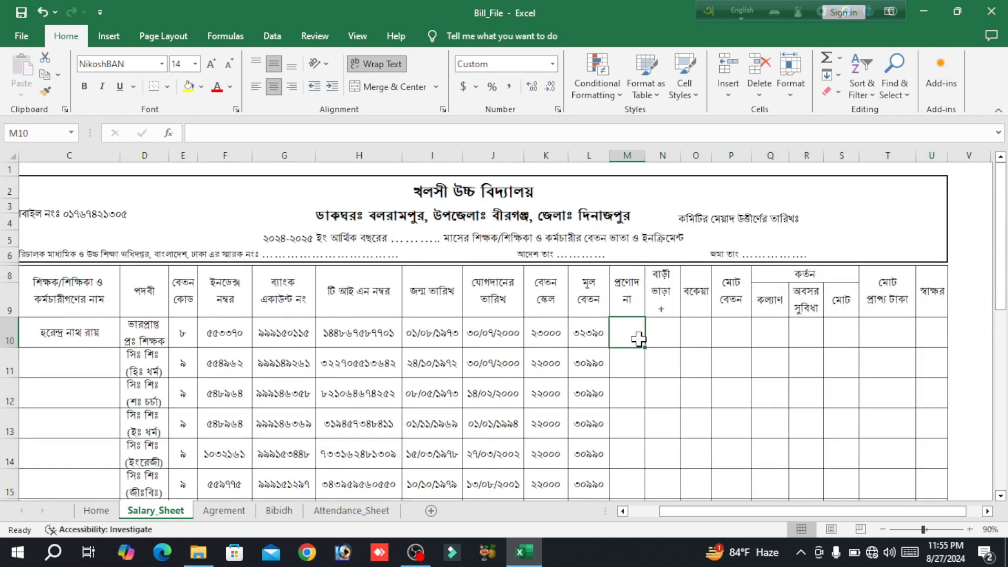
- Widen column M slightly to fit its heading and enter the formula =L10*5% in M10
{"action": "left_click_drag", "start_coordinate": [645, 154], "coordinate": [650, 154]}
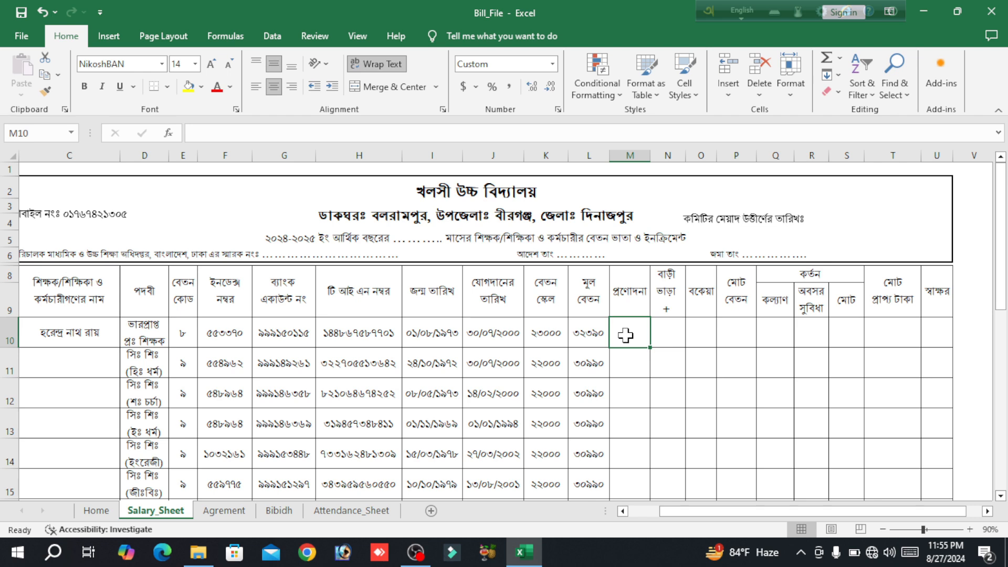
{"action": "type", "text": "="}
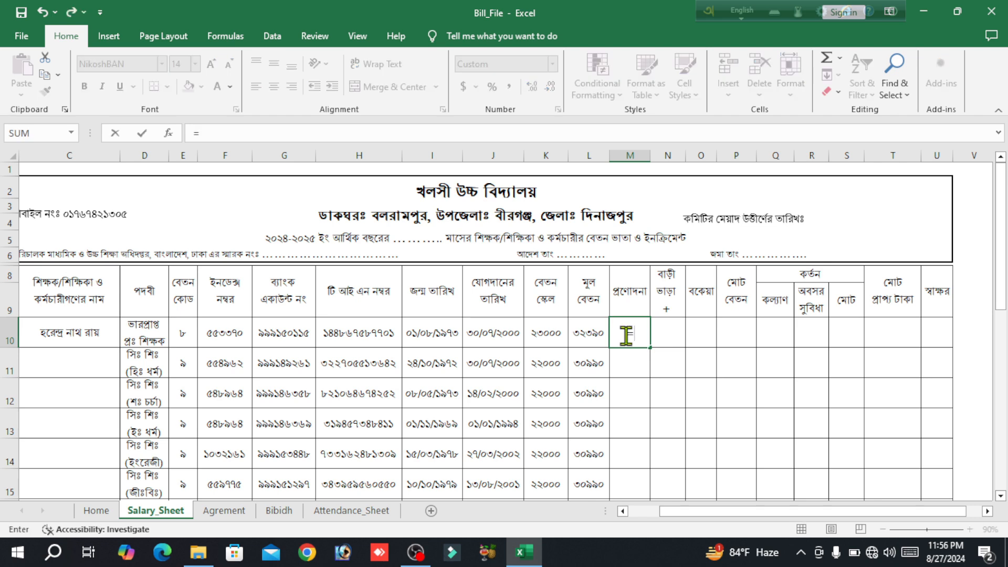
{"action": "left_click", "coordinate": [585, 333]}
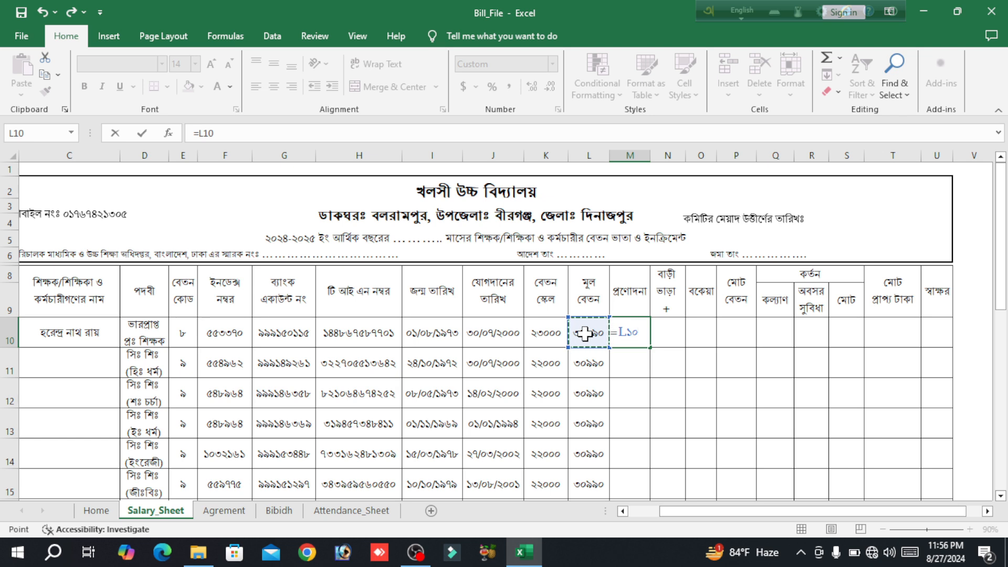
{"action": "type", "text": "*5%"}
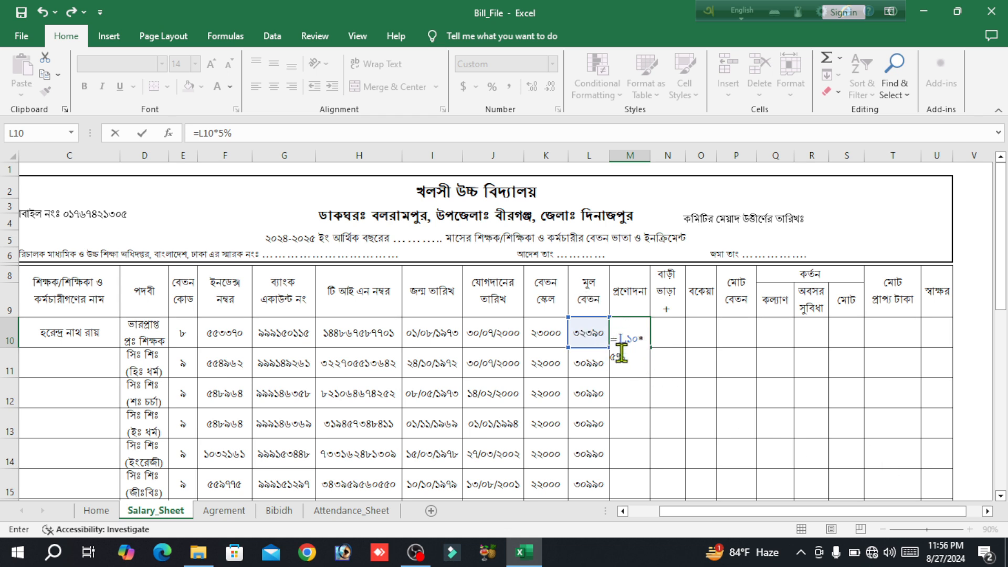
{"action": "key", "text": "Return"}
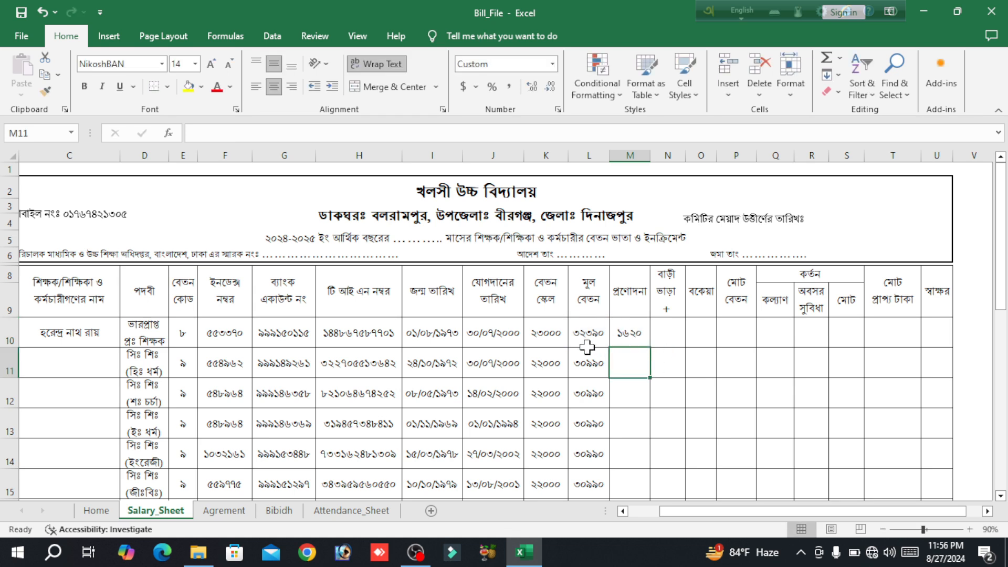
- Fill the M10 formula down through row 25 and check the copied formula in M22
{"action": "left_click", "coordinate": [629, 331]}
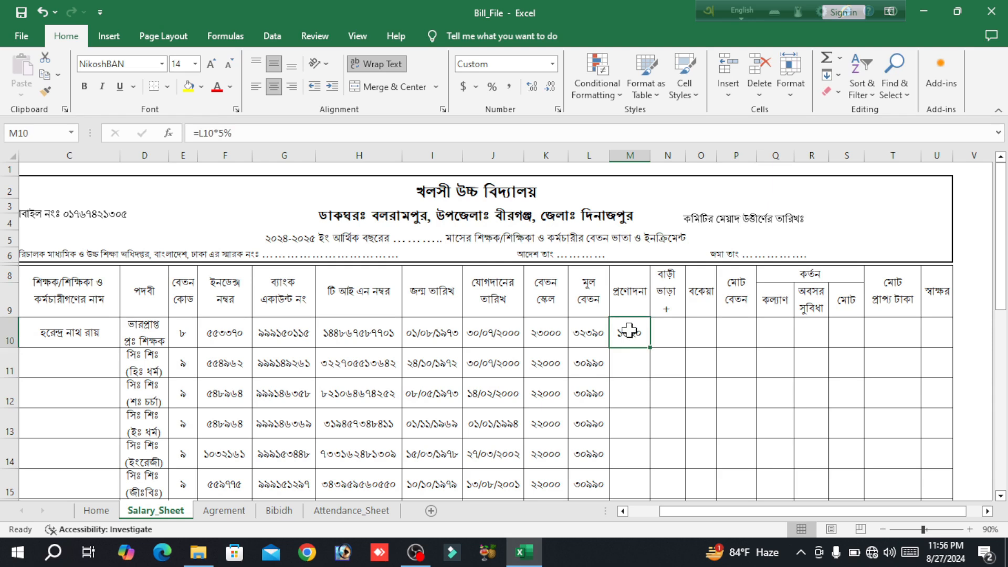
{"action": "double_click", "coordinate": [651, 350]}
{"action": "scroll", "coordinate": [657, 353], "scroll_direction": "down", "scroll_amount": 5}
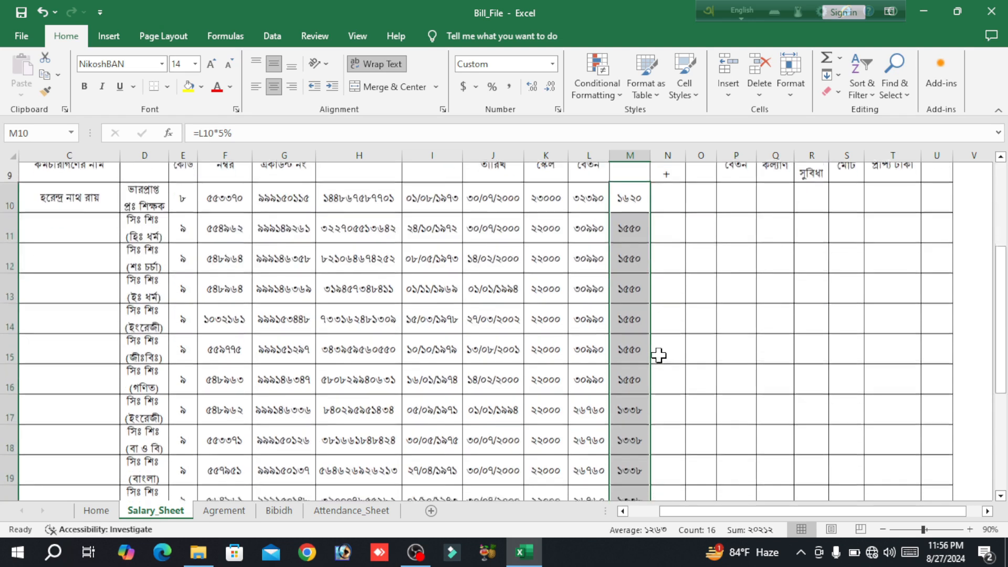
{"action": "scroll", "coordinate": [658, 356], "scroll_direction": "down", "scroll_amount": 1}
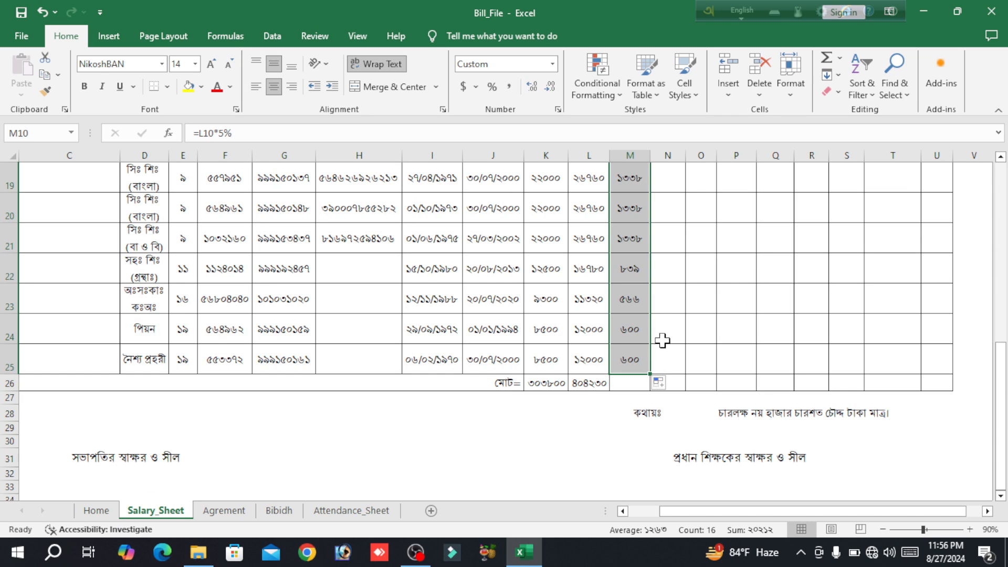
{"action": "left_click", "coordinate": [631, 269]}
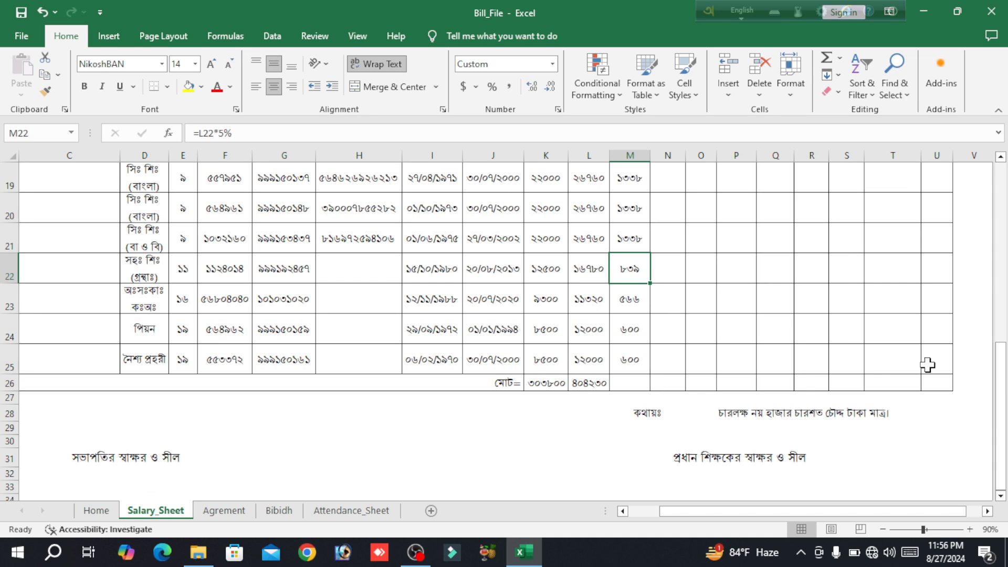
- Enter 1000 as the প্রণোদনা amount in M22 and fill it down through M25
{"action": "type", "text": "1000"}
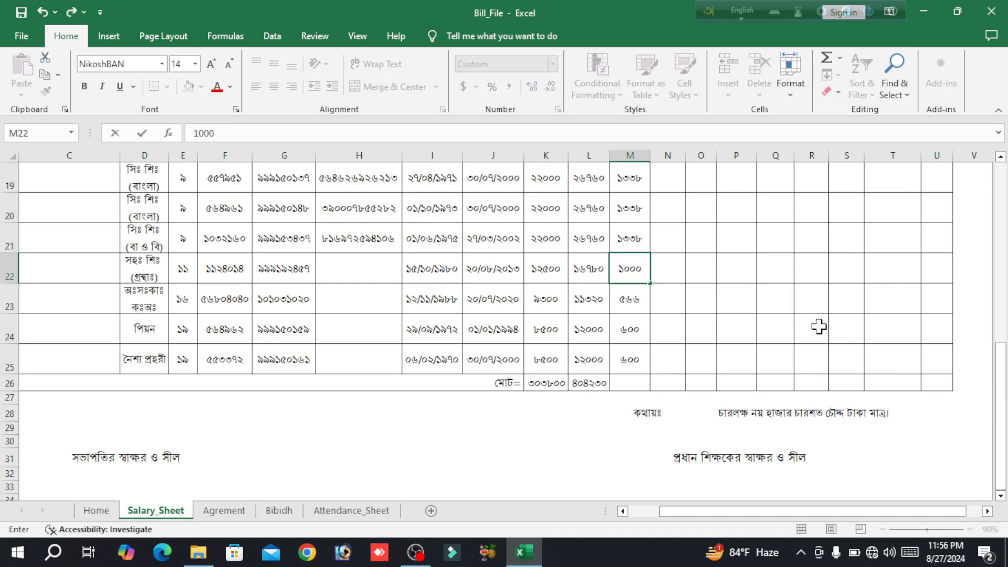
{"action": "double_click", "coordinate": [650, 284]}
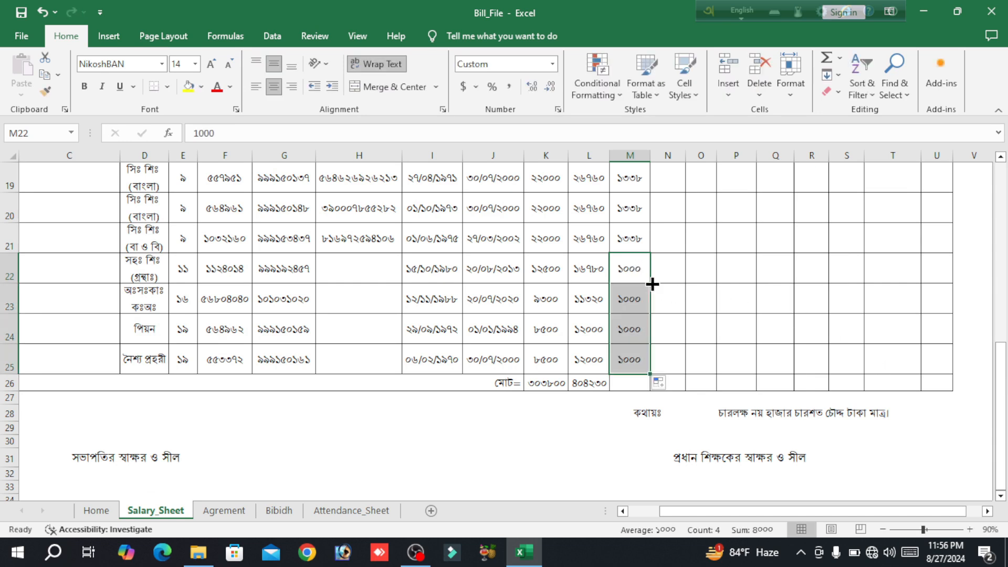
- Enter 1500 in N10 of the house rent and medical allowance column and fill it down through row 25
{"action": "scroll", "coordinate": [800, 327], "scroll_direction": "up", "scroll_amount": 5}
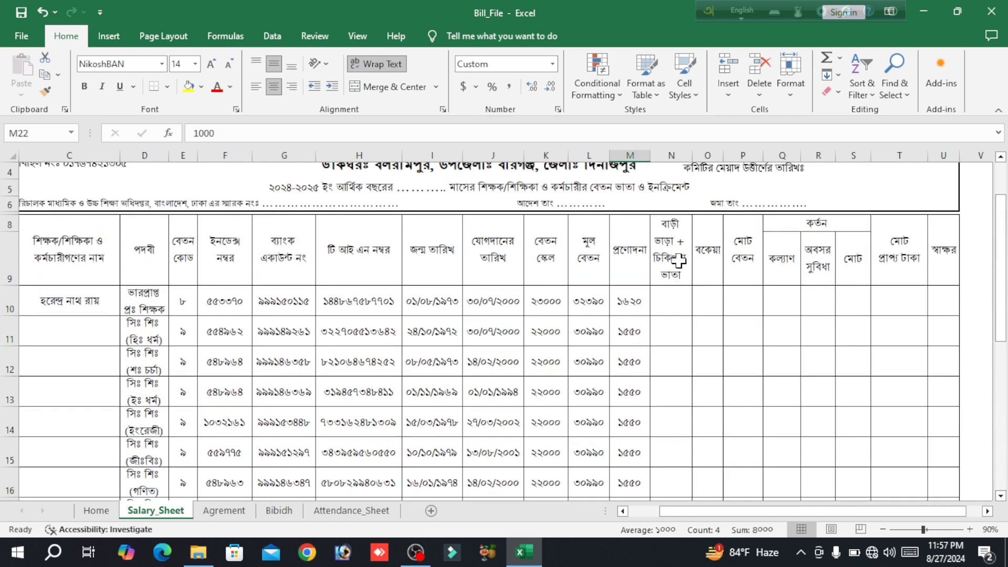
{"action": "left_click", "coordinate": [672, 295]}
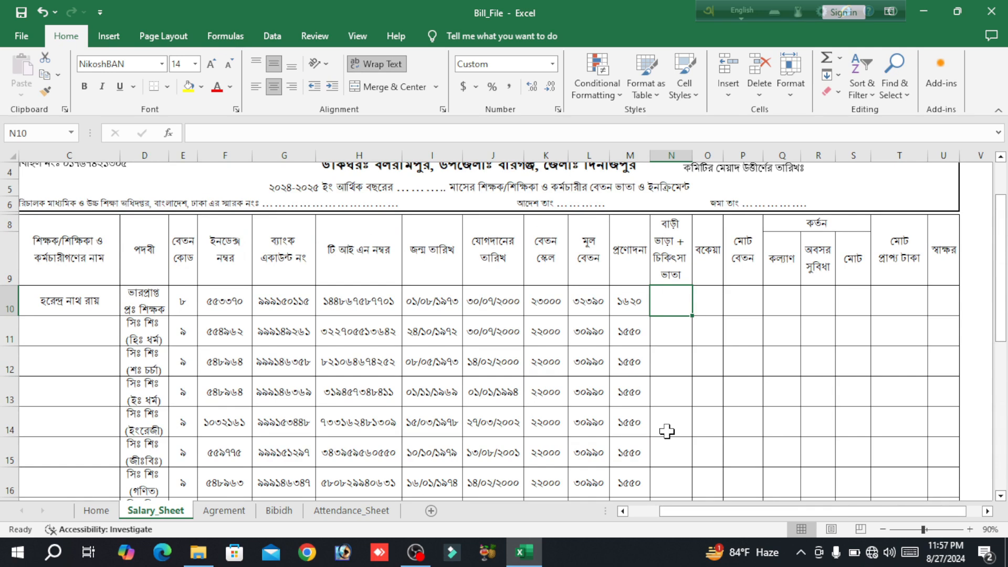
{"action": "type", "text": "1500"}
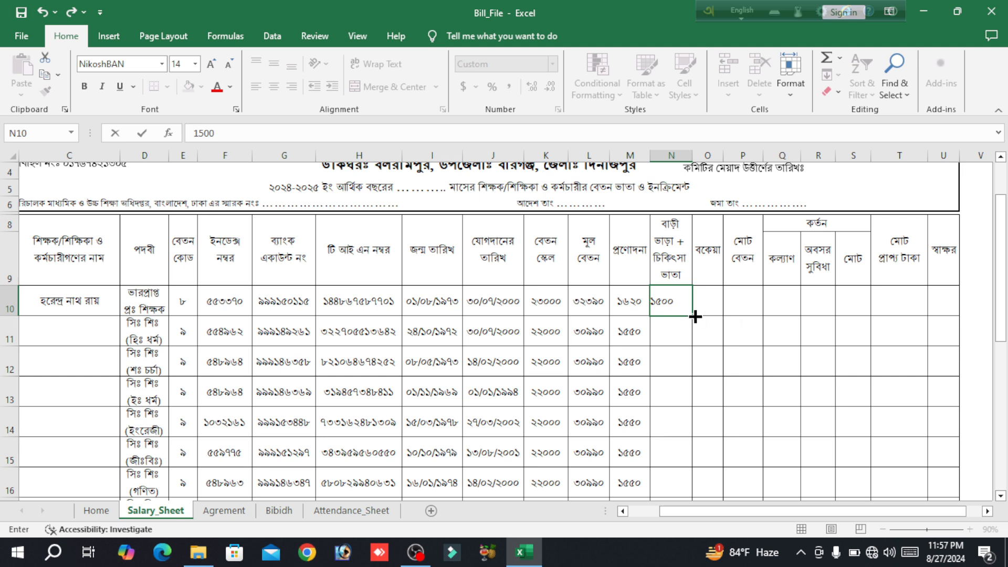
{"action": "double_click", "coordinate": [693, 316]}
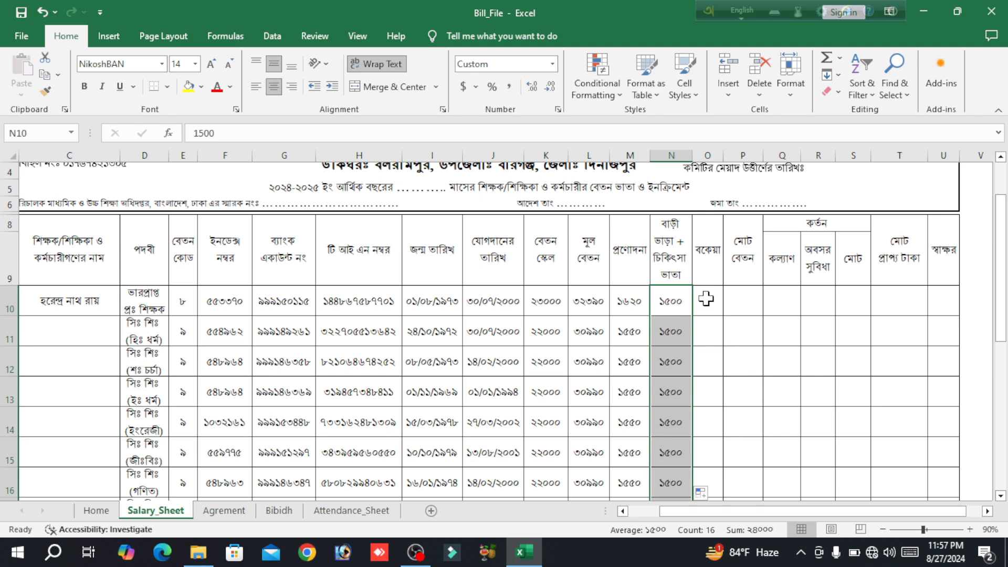
- Enter =SUM(L10:O10) in P10 of the মোট বেতন column and fill the formula down through row 25
{"action": "left_click", "coordinate": [742, 297]}
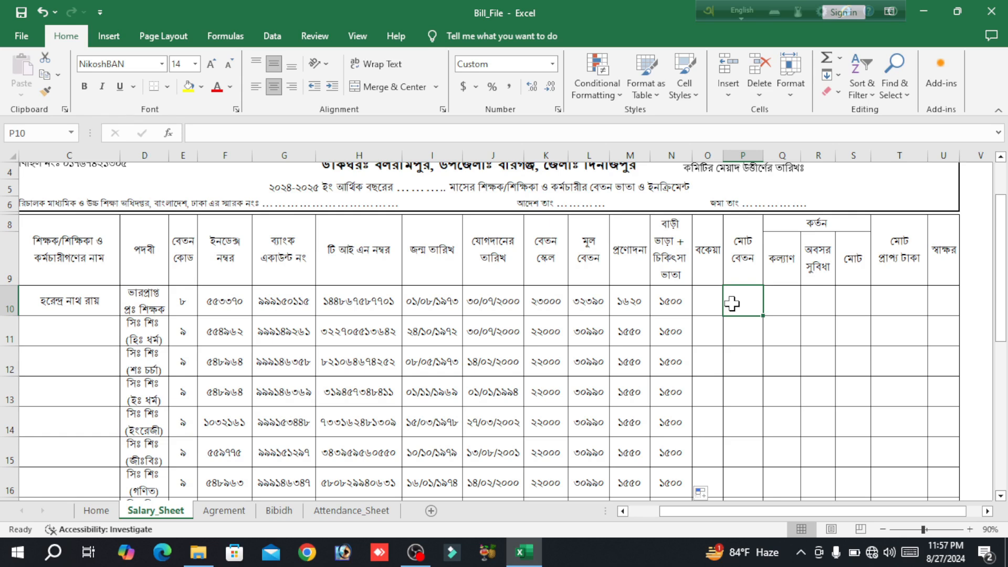
{"action": "type", "text": "="}
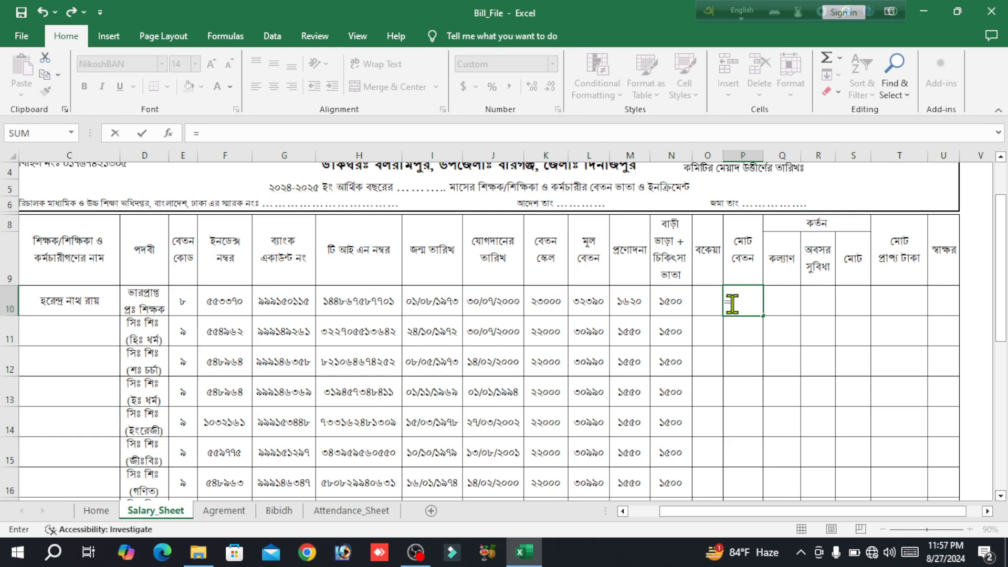
{"action": "type", "text": "SUM"}
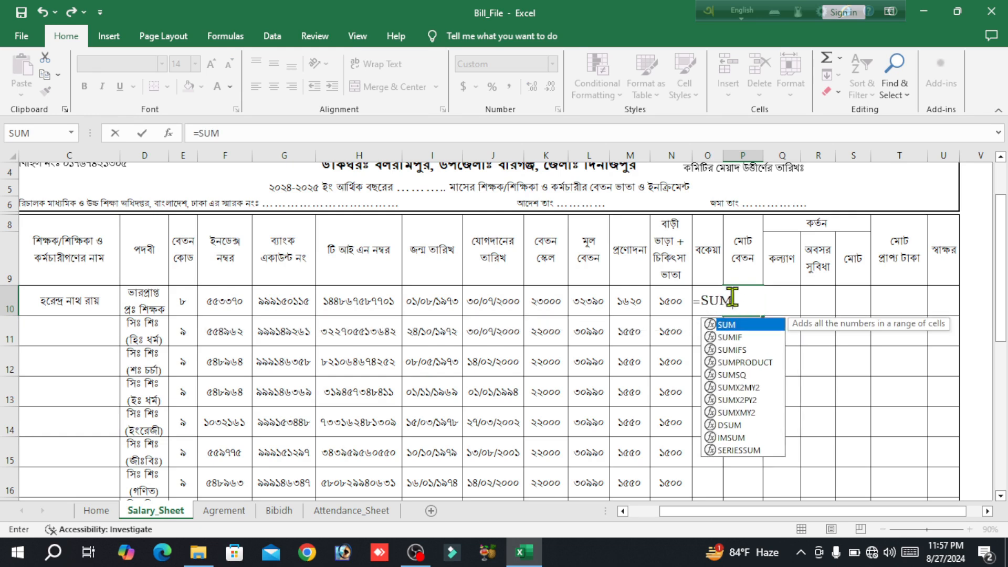
{"action": "type", "text": "("}
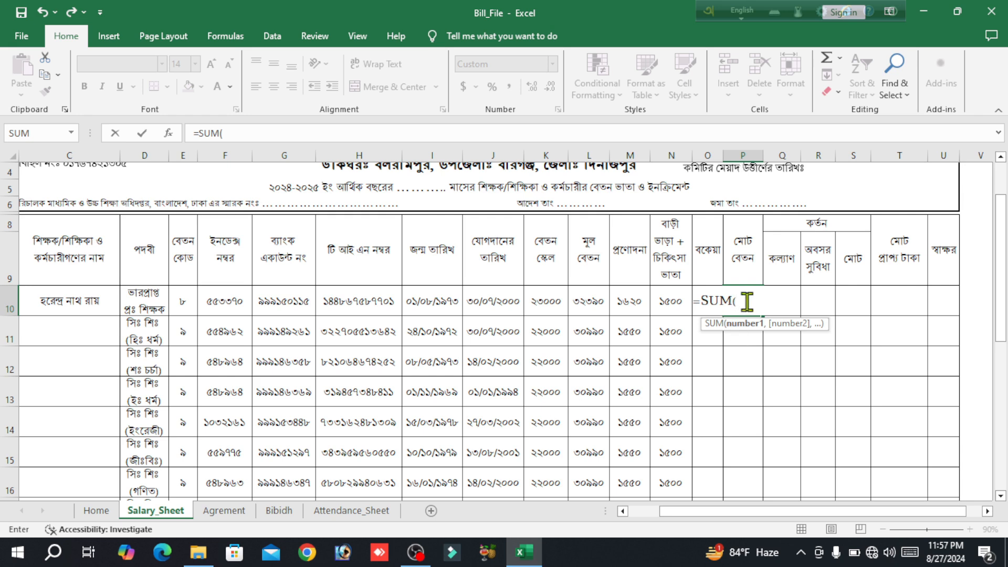
{"action": "left_click_drag", "start_coordinate": [581, 304], "coordinate": [681, 311]}
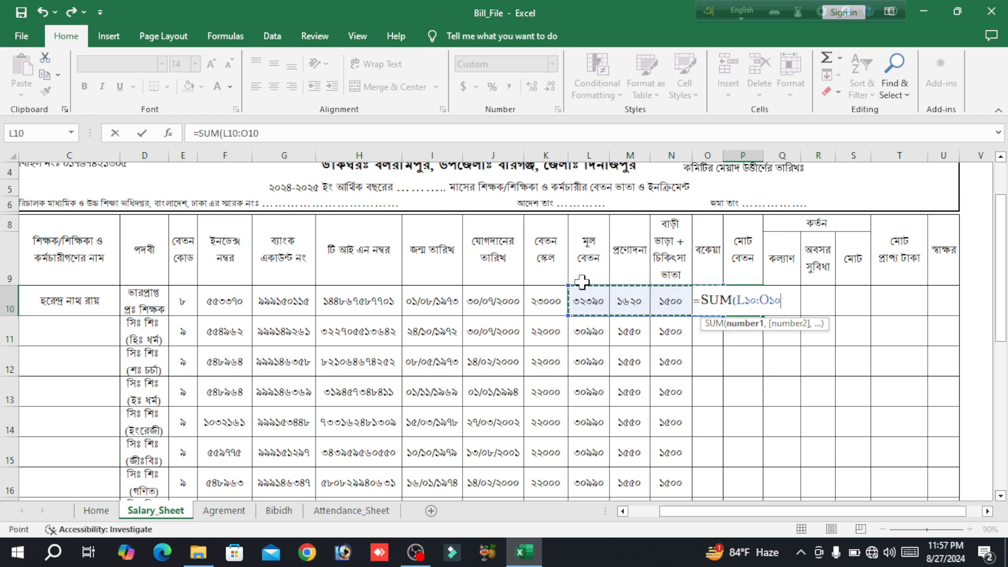
{"action": "key", "text": "Return"}
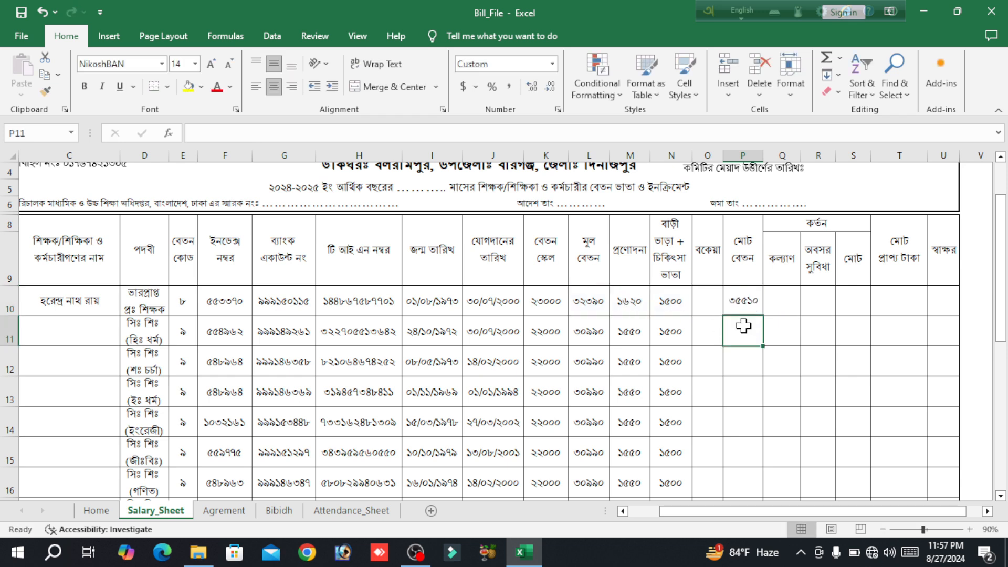
{"action": "left_click", "coordinate": [744, 305]}
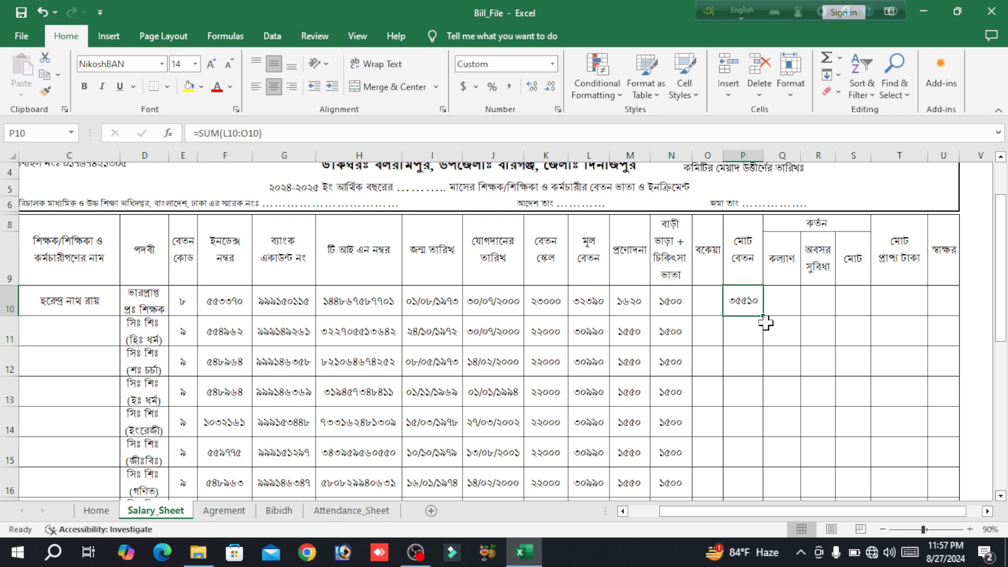
{"action": "double_click", "coordinate": [764, 314]}
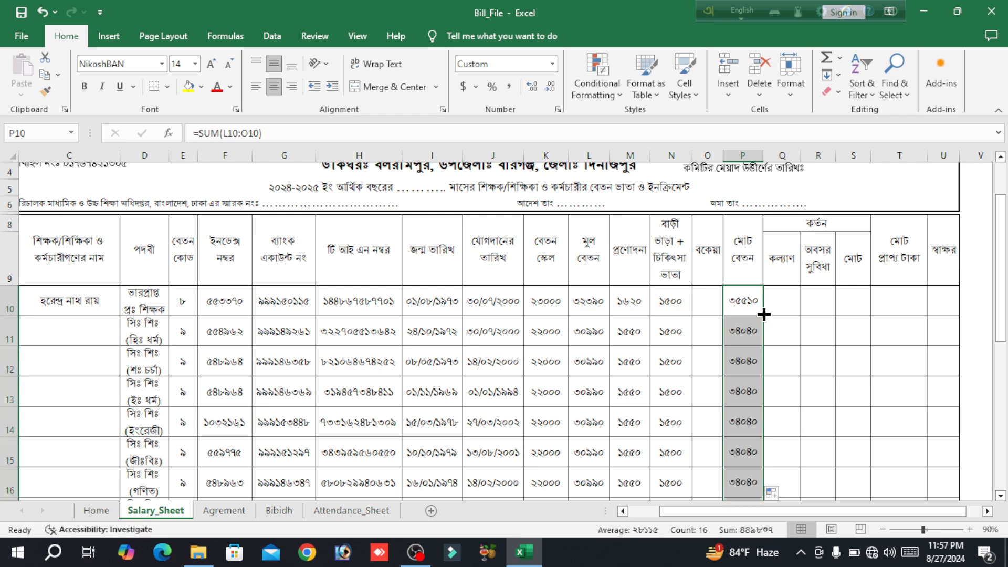
- Format the whole প্রণোদনা column M as Number with 0 decimal places
{"action": "left_click", "coordinate": [630, 156]}
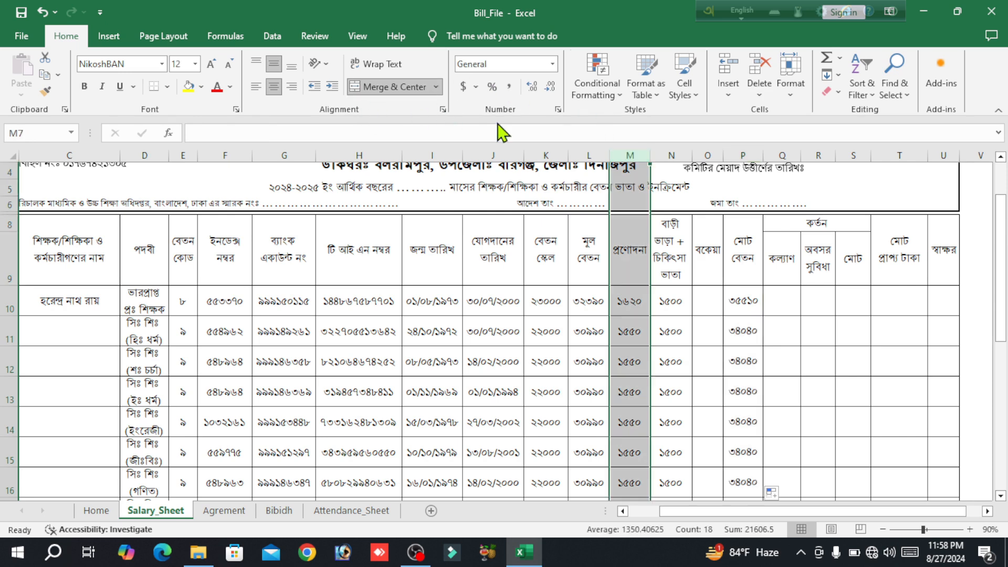
{"action": "left_click", "coordinate": [558, 109]}
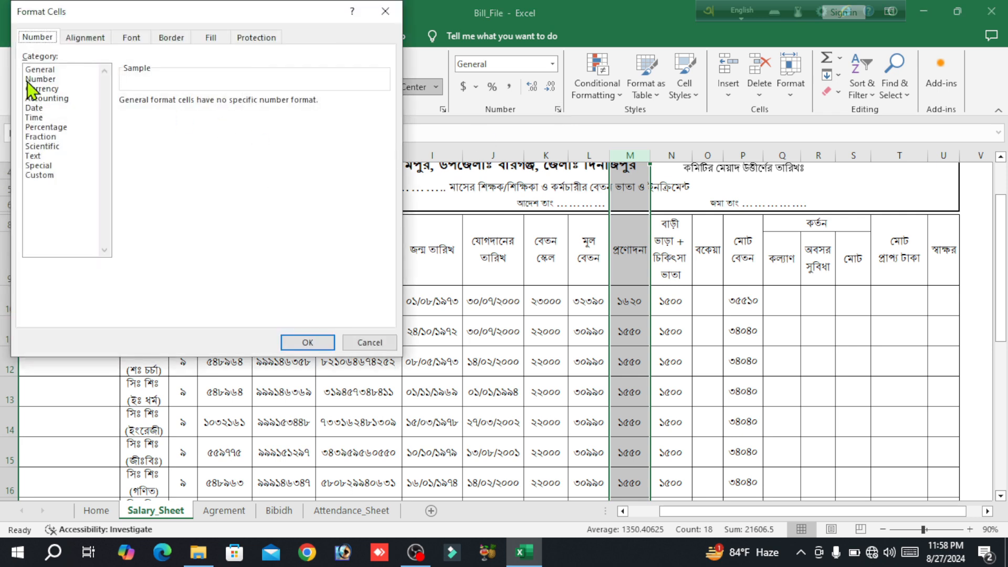
{"action": "left_click", "coordinate": [42, 79]}
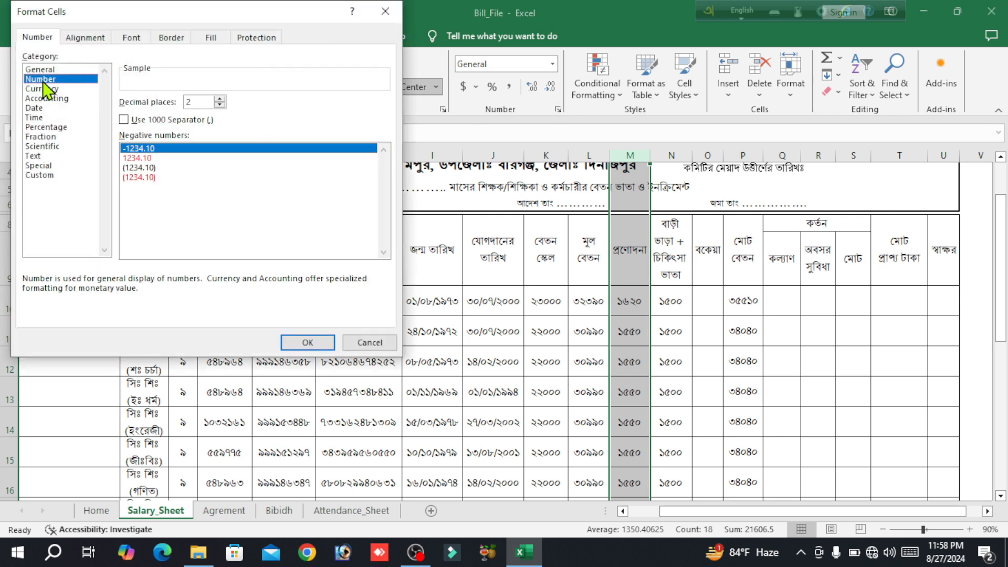
{"action": "left_click", "coordinate": [219, 105]}
{"action": "left_click", "coordinate": [220, 105]}
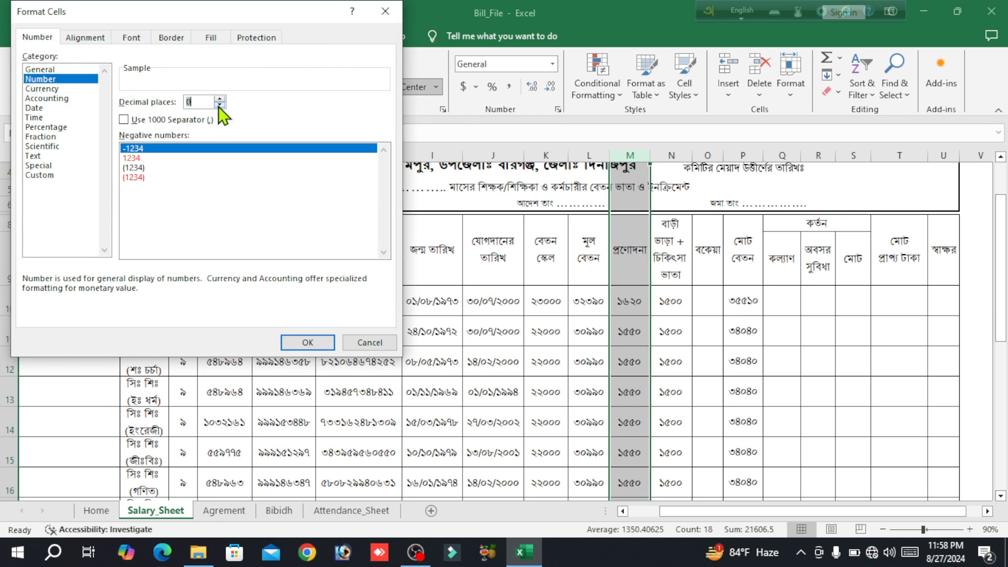
{"action": "left_click", "coordinate": [309, 344]}
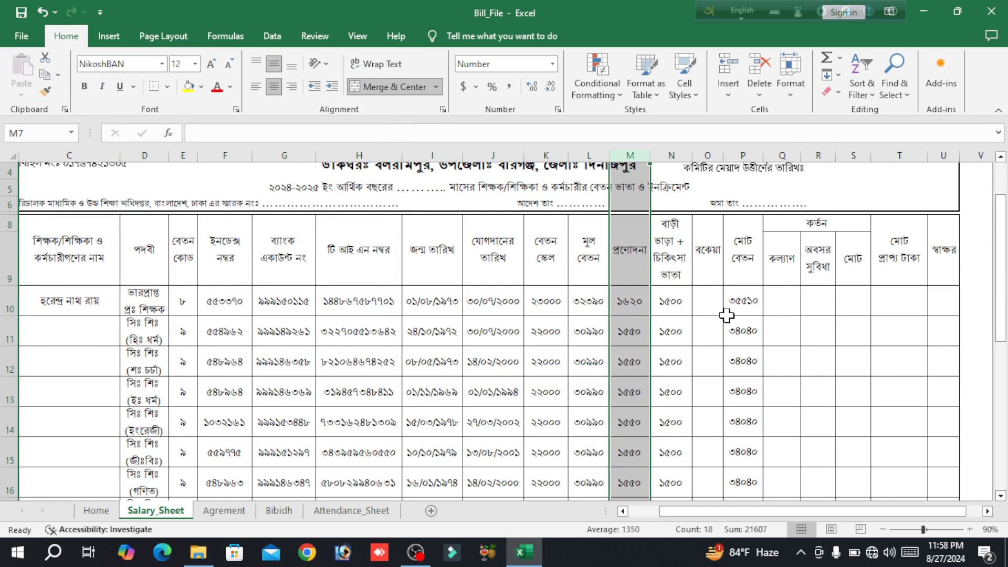
- Enter =L10*4% in Q10 of the কল্যাণ column and fill the formula down through row 25
{"action": "left_click", "coordinate": [783, 299]}
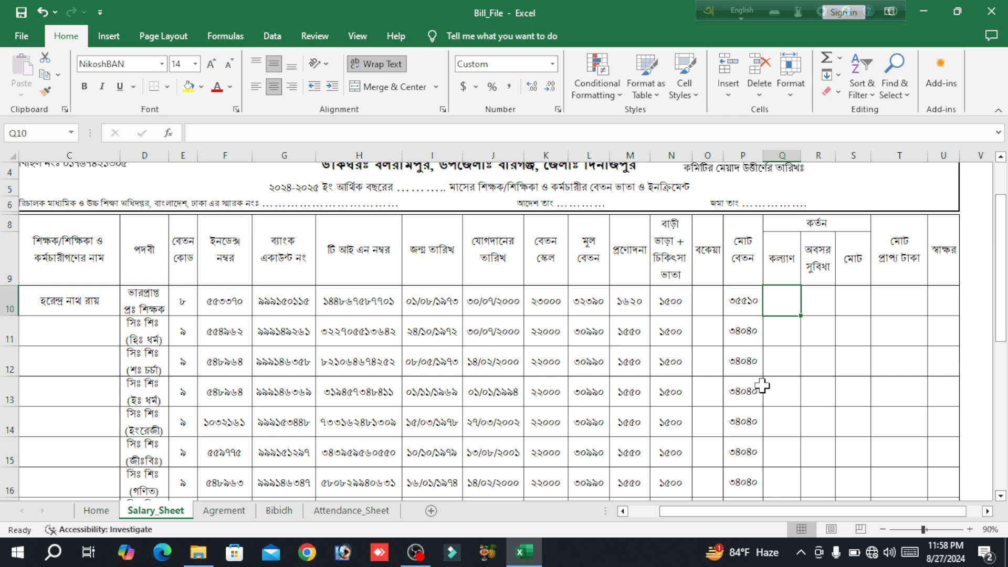
{"action": "type", "text": "="}
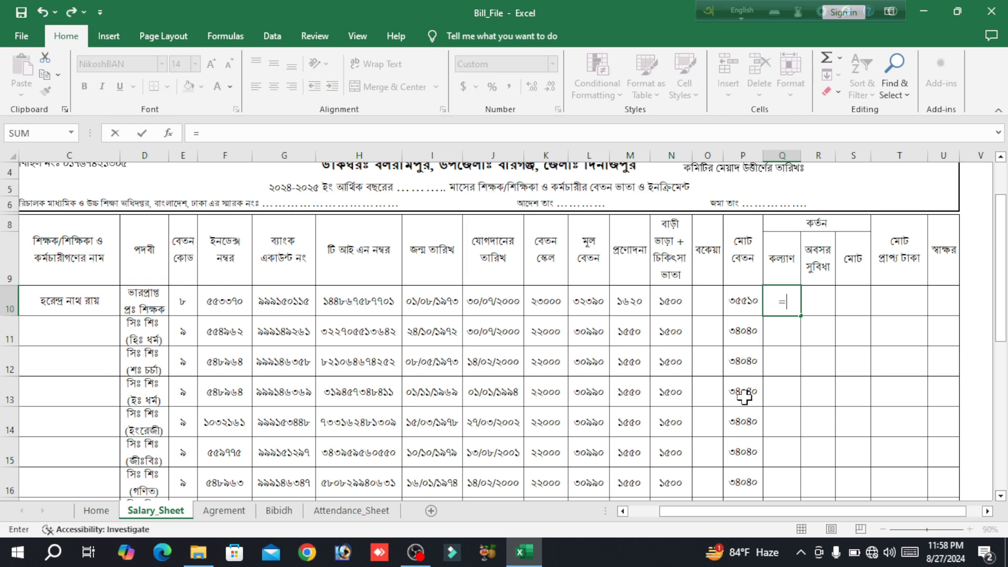
{"action": "left_click", "coordinate": [584, 301]}
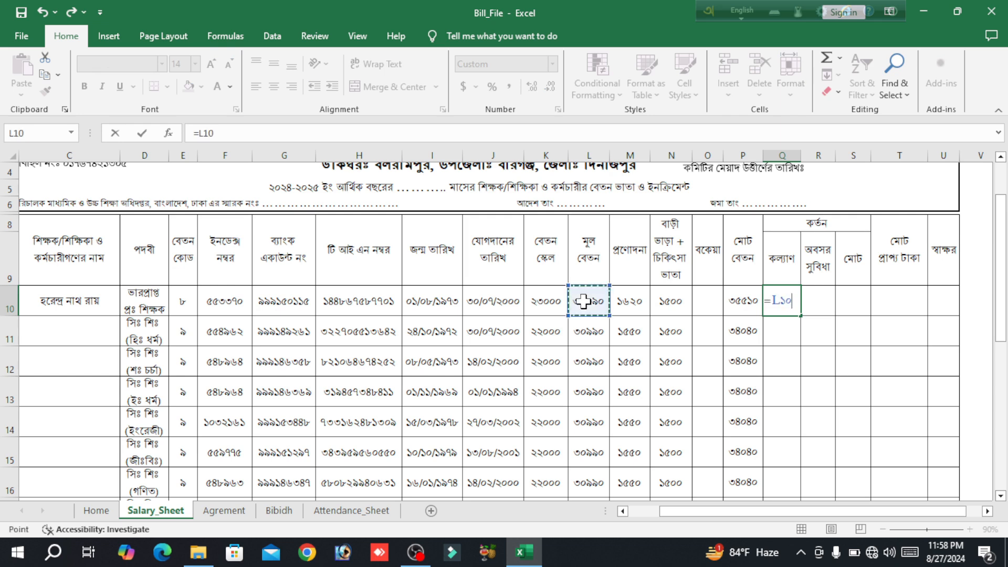
{"action": "type", "text": "*4"}
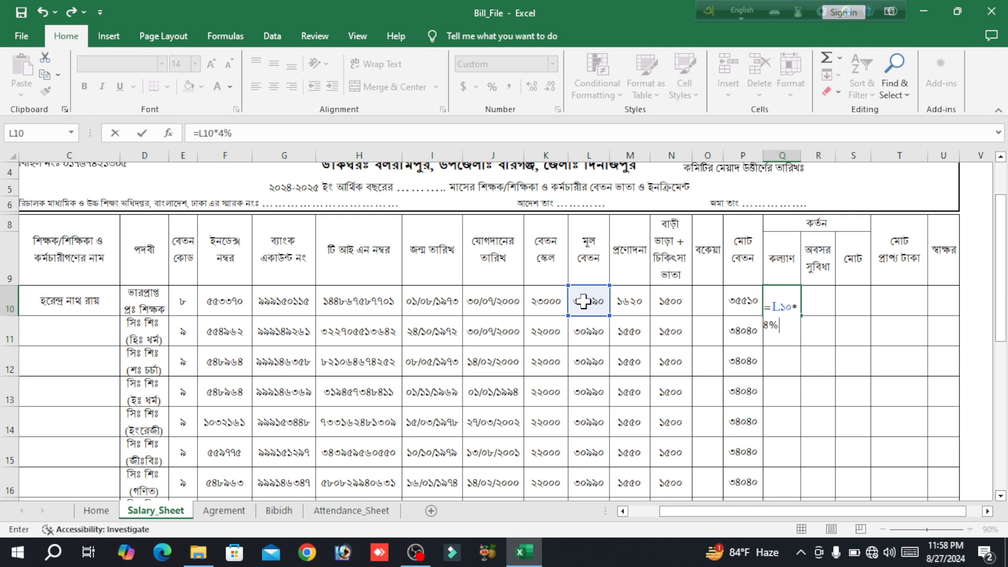
{"action": "key", "text": "Return"}
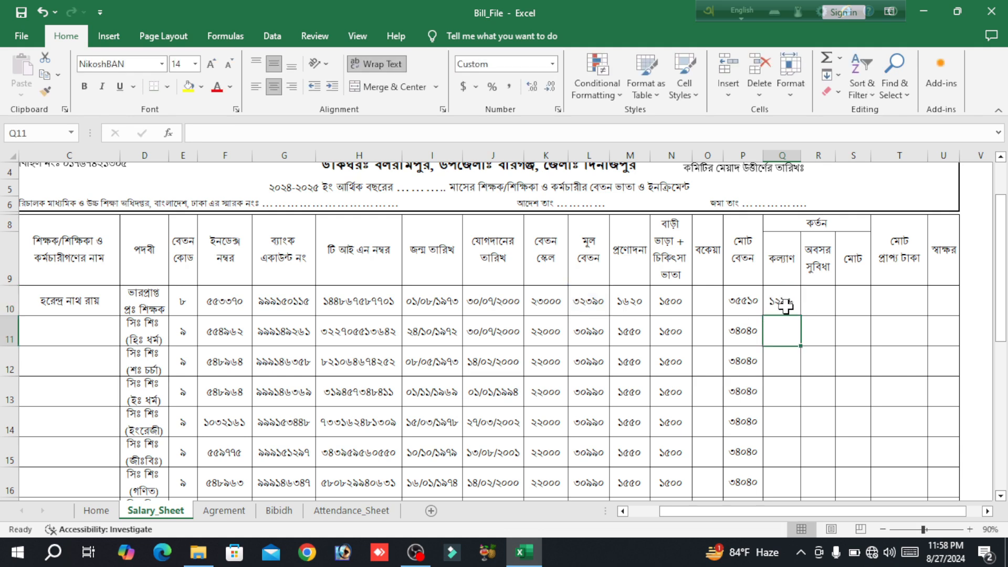
{"action": "left_click", "coordinate": [785, 306]}
{"action": "double_click", "coordinate": [801, 315]}
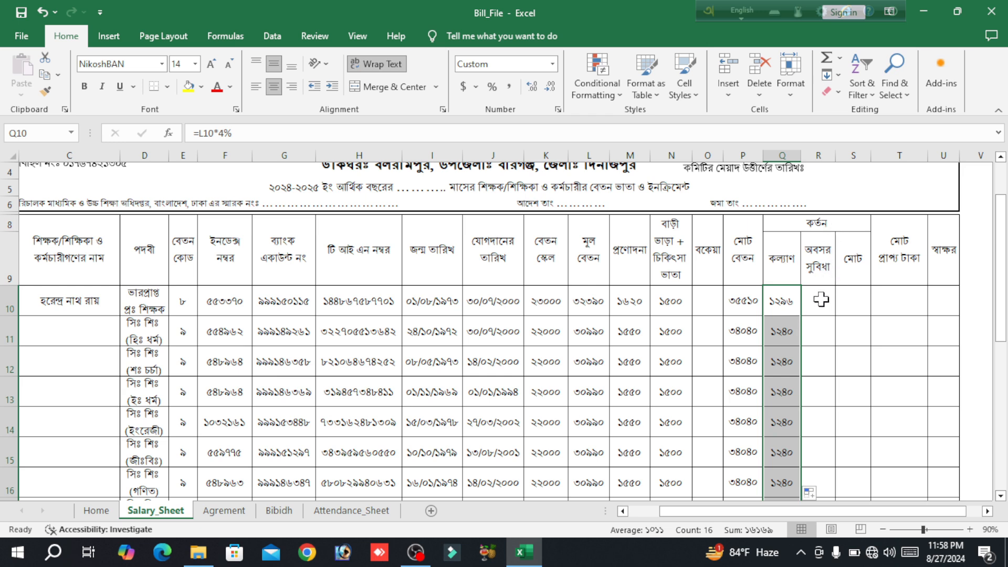
- Enter =L10*6% in R10 of the অবসর সুবিধা column and fill the formula down through row 25
{"action": "left_click", "coordinate": [815, 301]}
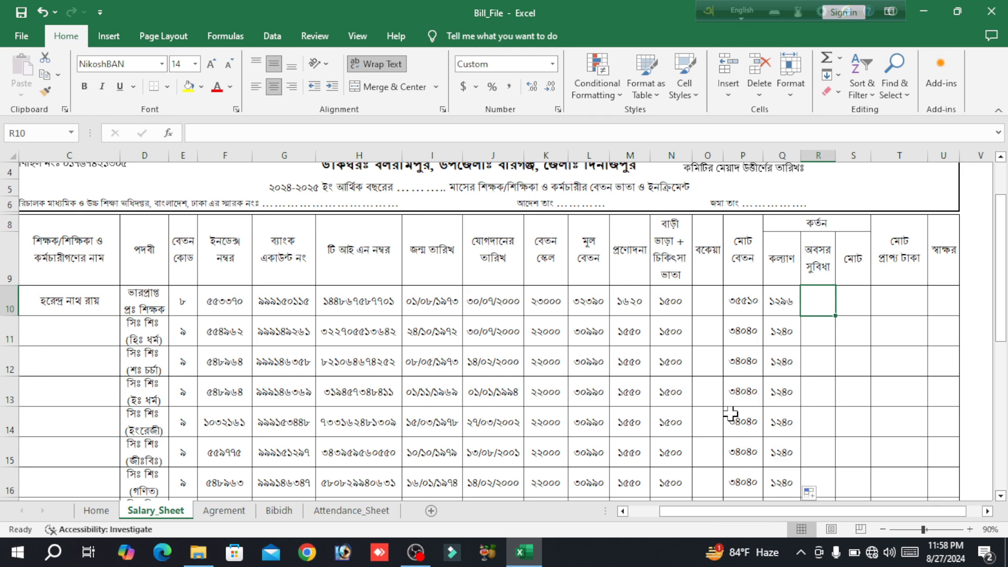
{"action": "type", "text": "="}
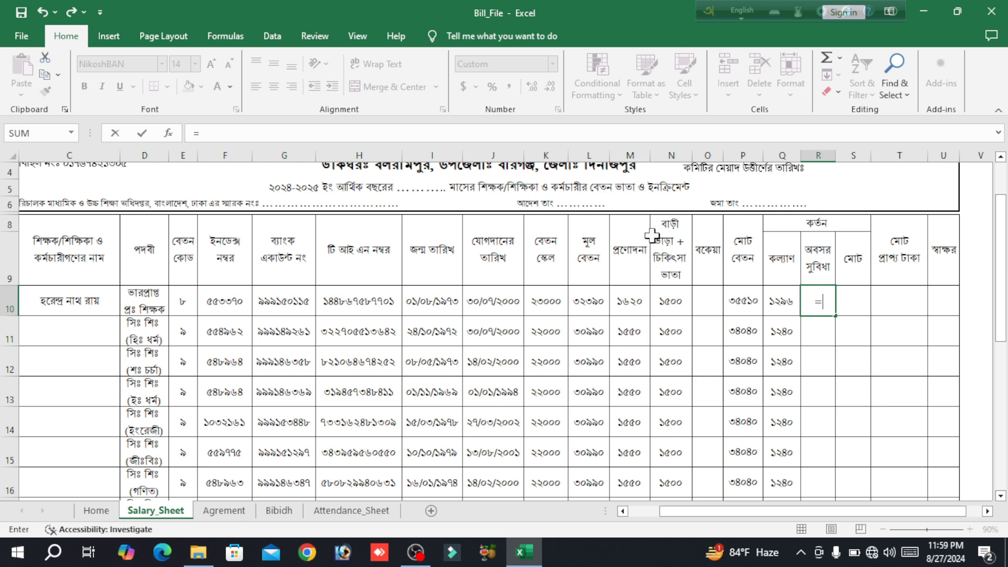
{"action": "left_click", "coordinate": [585, 298]}
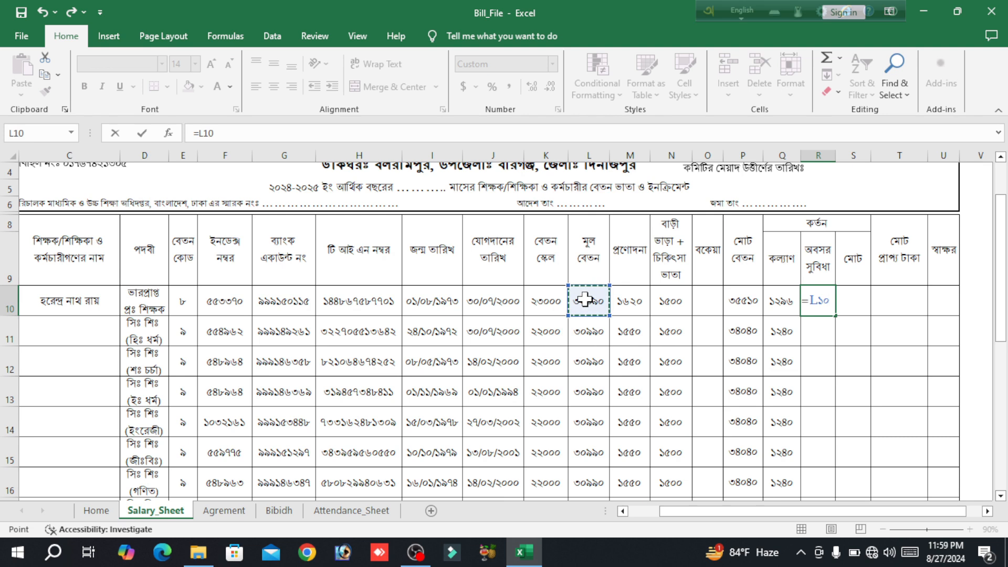
{"action": "type", "text": "*6"}
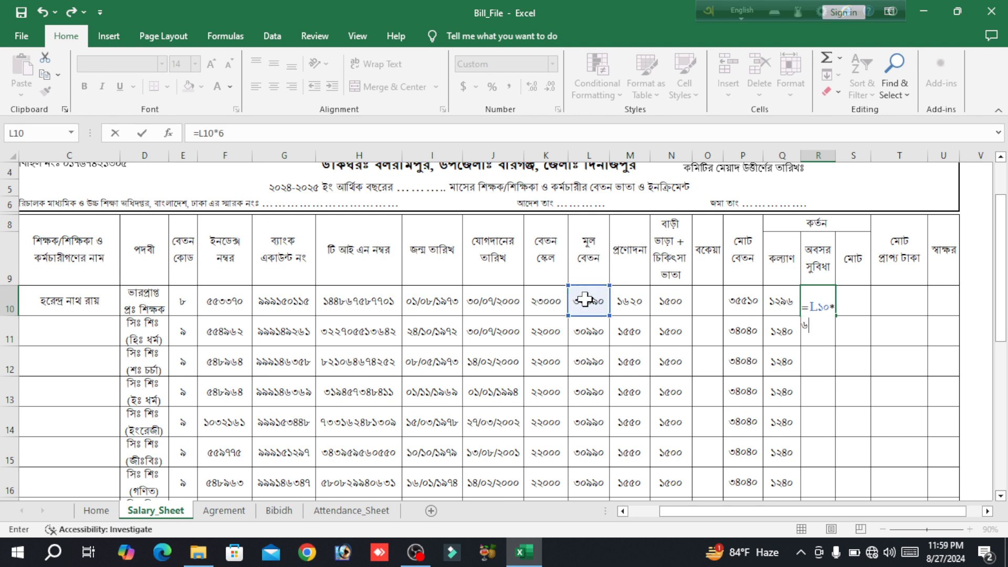
{"action": "type", "text": "%"}
{"action": "key", "text": "Return"}
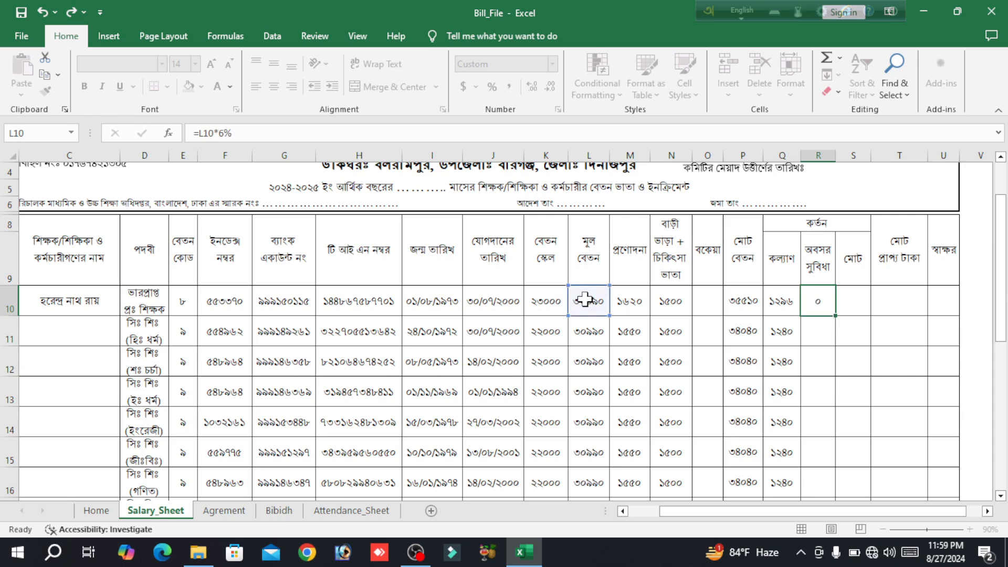
{"action": "left_click", "coordinate": [818, 289]}
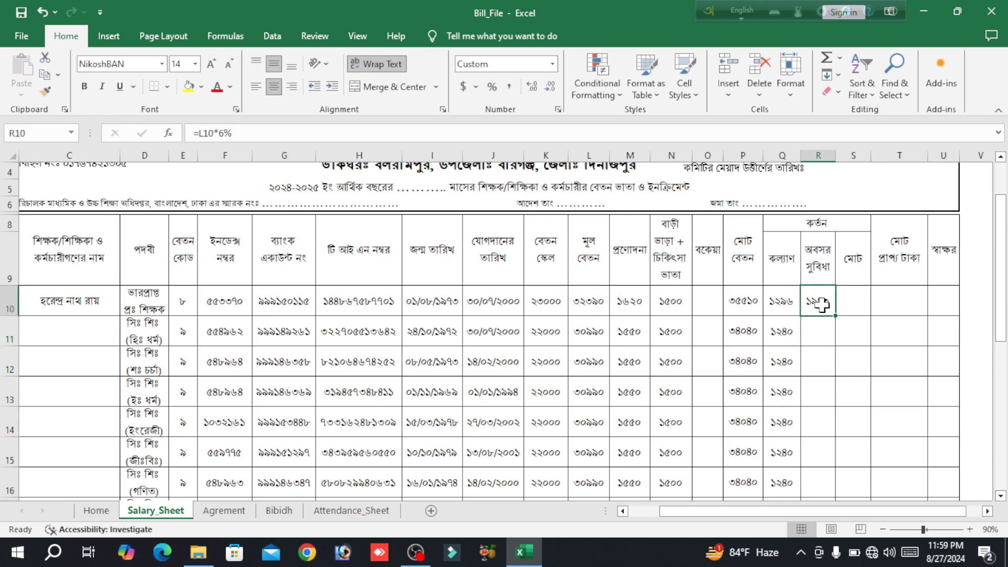
{"action": "double_click", "coordinate": [834, 316]}
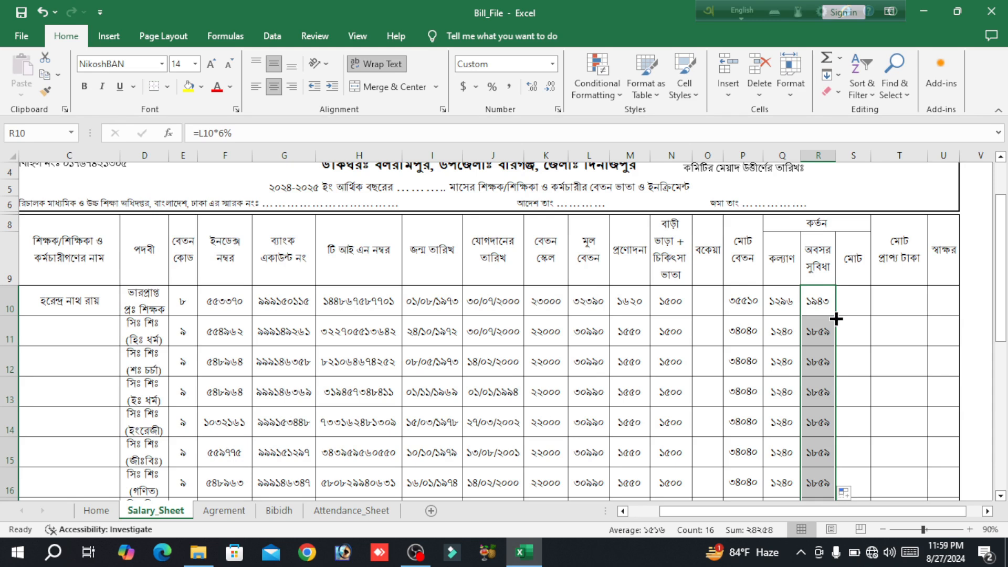
- Enter =SUM(Q10:R10) in S10 of the deductions' মোট column and fill the formula down through row 25
{"action": "left_click", "coordinate": [856, 300]}
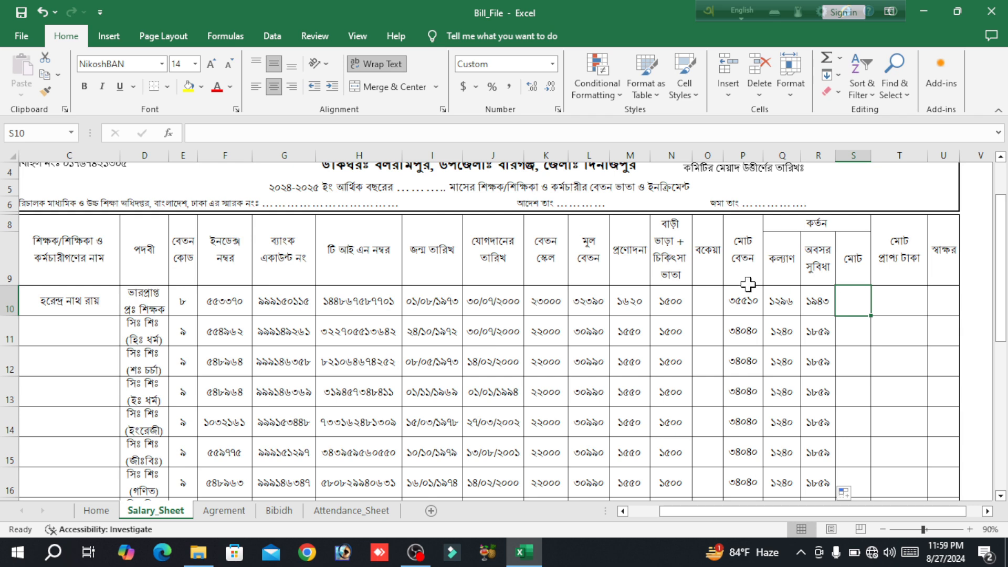
{"action": "type", "text": "="}
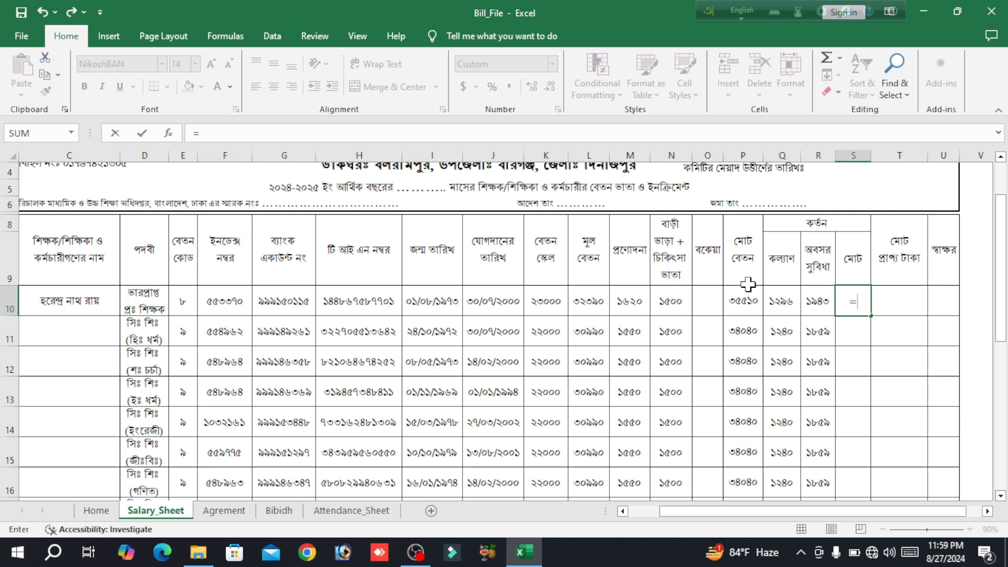
{"action": "type", "text": "s"}
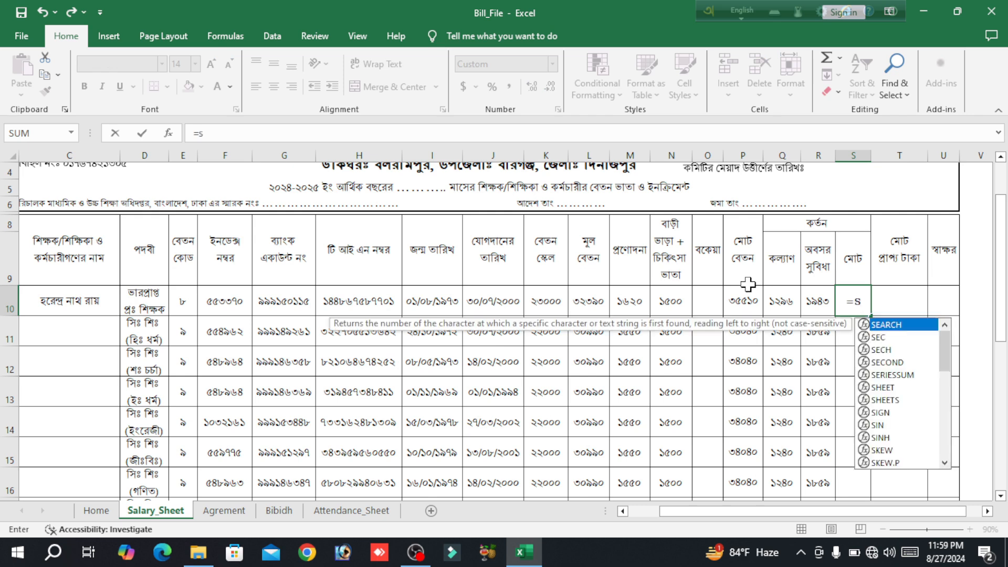
{"action": "key", "text": "BackSpace"}
{"action": "type", "text": "SUM("}
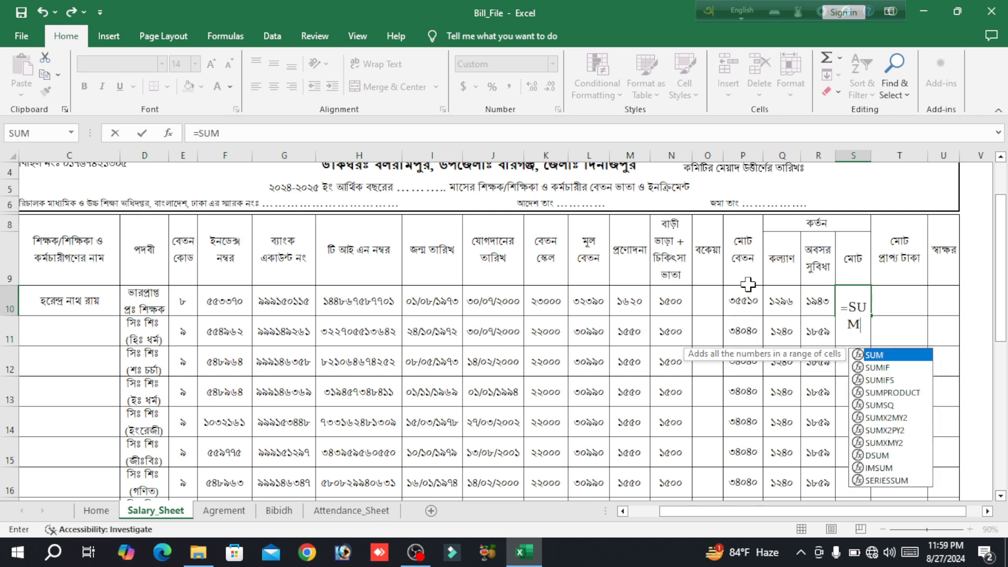
{"action": "left_click", "coordinate": [778, 300]}
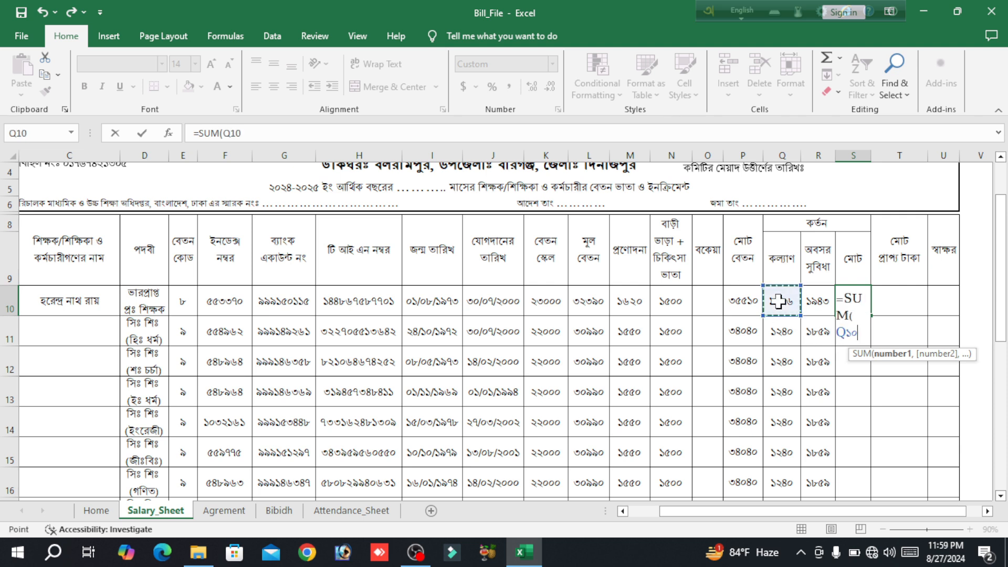
{"action": "left_click_drag", "start_coordinate": [812, 301], "coordinate": [812, 301]}
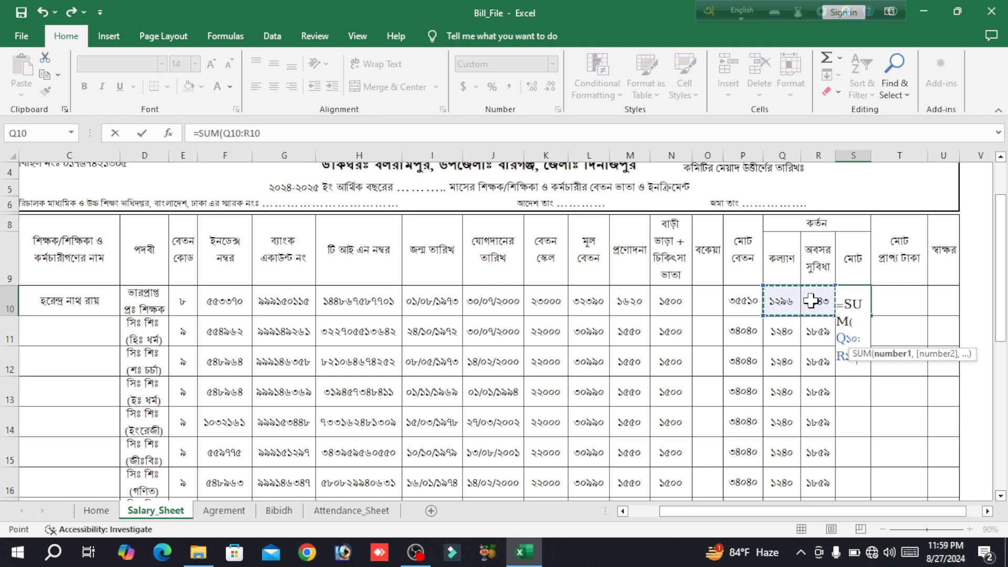
{"action": "type", "text": ")"}
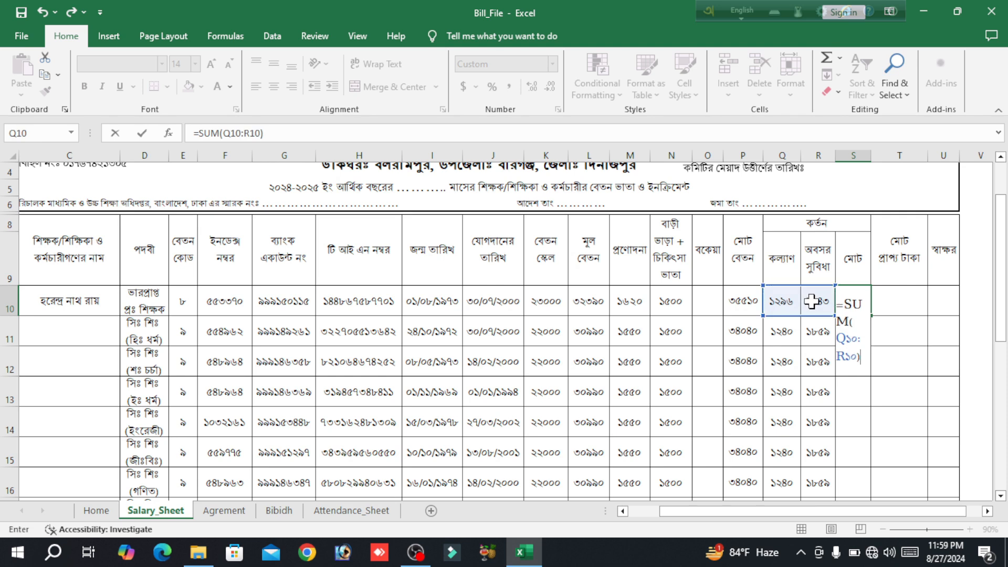
{"action": "key", "text": "Return"}
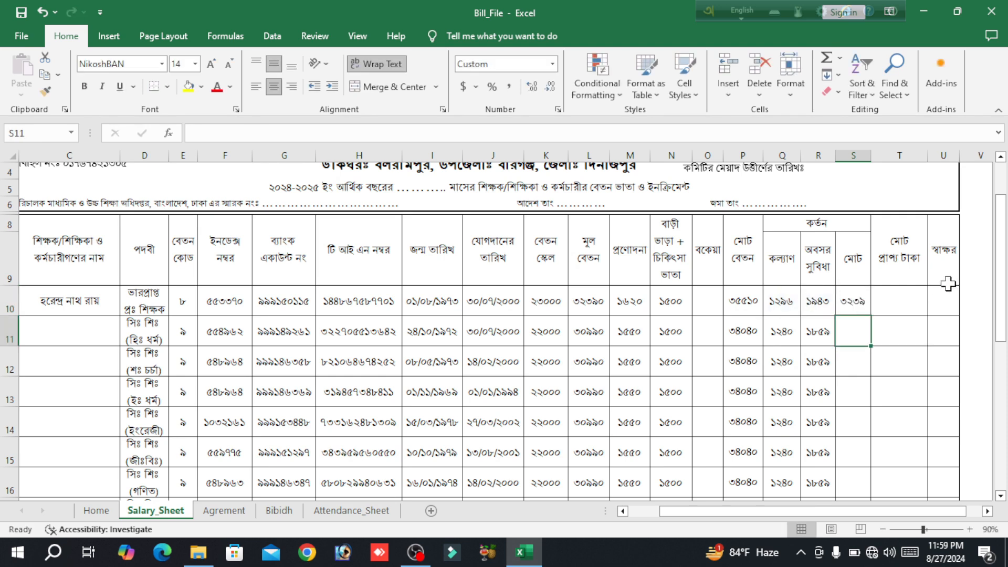
{"action": "left_click", "coordinate": [858, 299]}
{"action": "left_click_drag", "start_coordinate": [872, 315], "coordinate": [872, 315]}
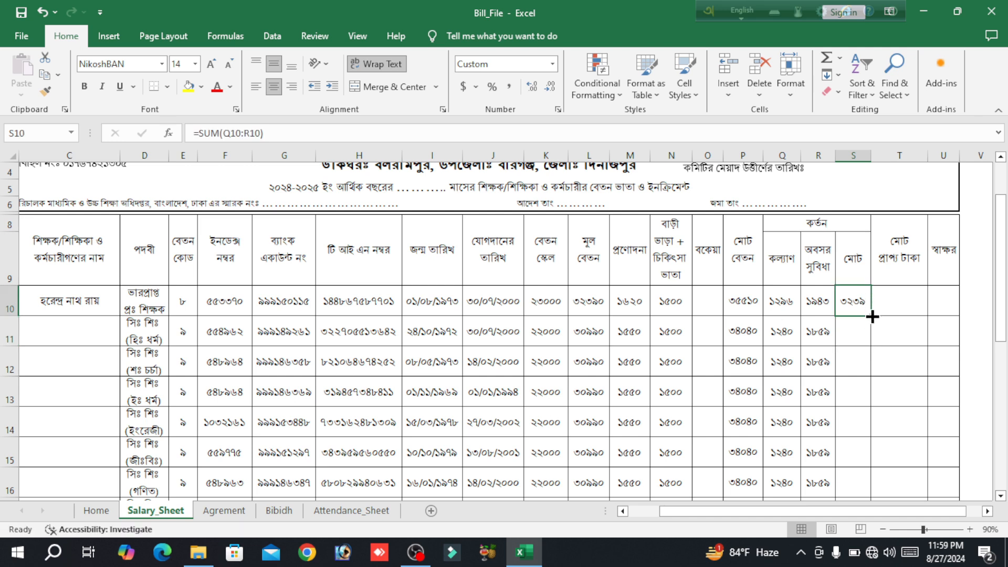
{"action": "double_click", "coordinate": [872, 315]}
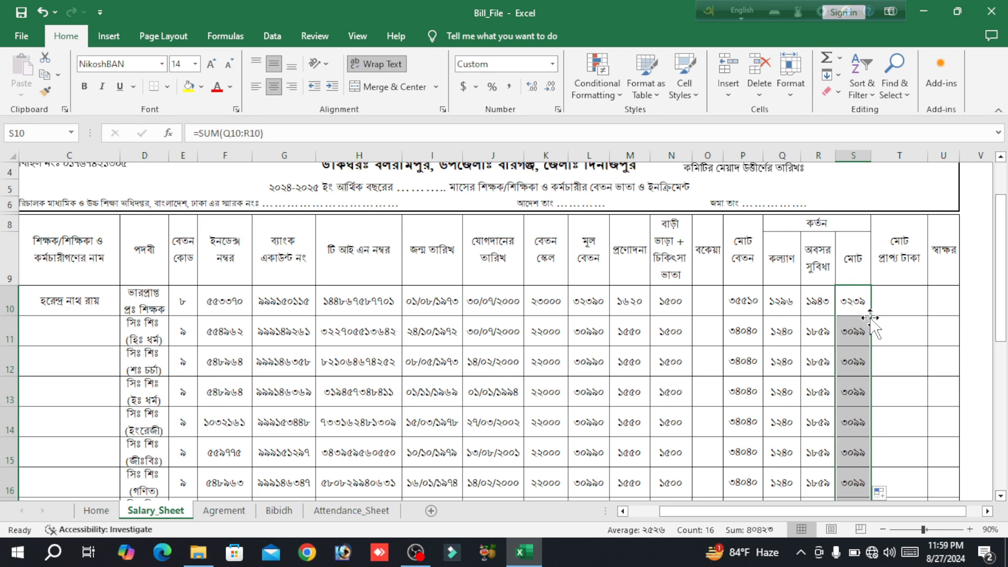
- Enter =P10-S10 in T10 of the মোট প্রাপ্য টাকা column and fill the formula down through row 25
{"action": "left_click", "coordinate": [898, 307]}
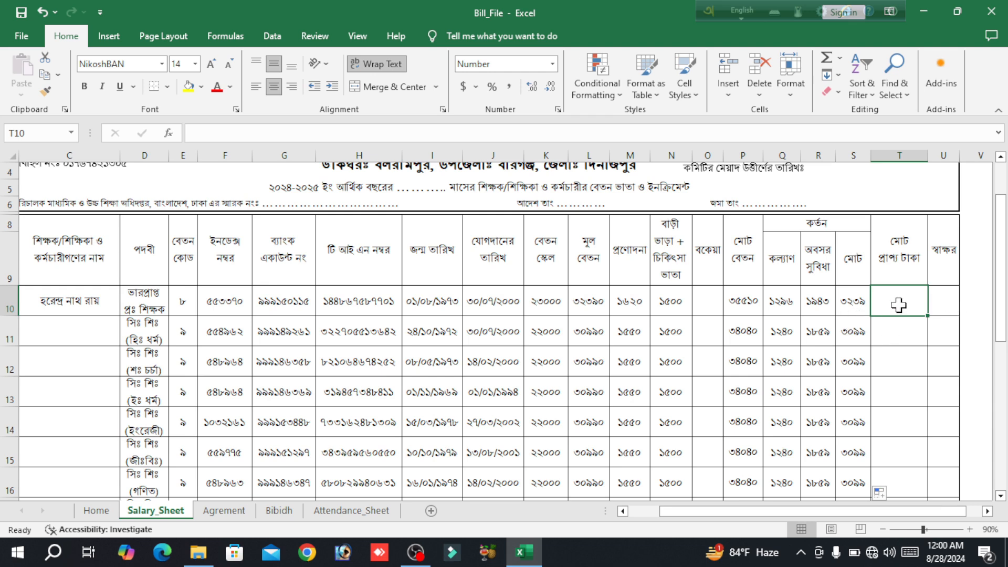
{"action": "type", "text": "="}
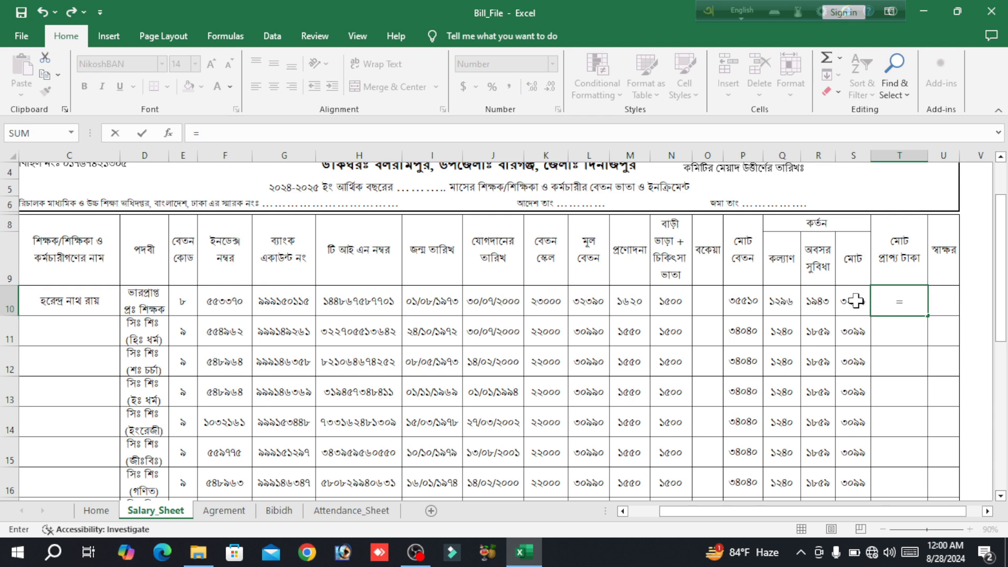
{"action": "left_click", "coordinate": [743, 298]}
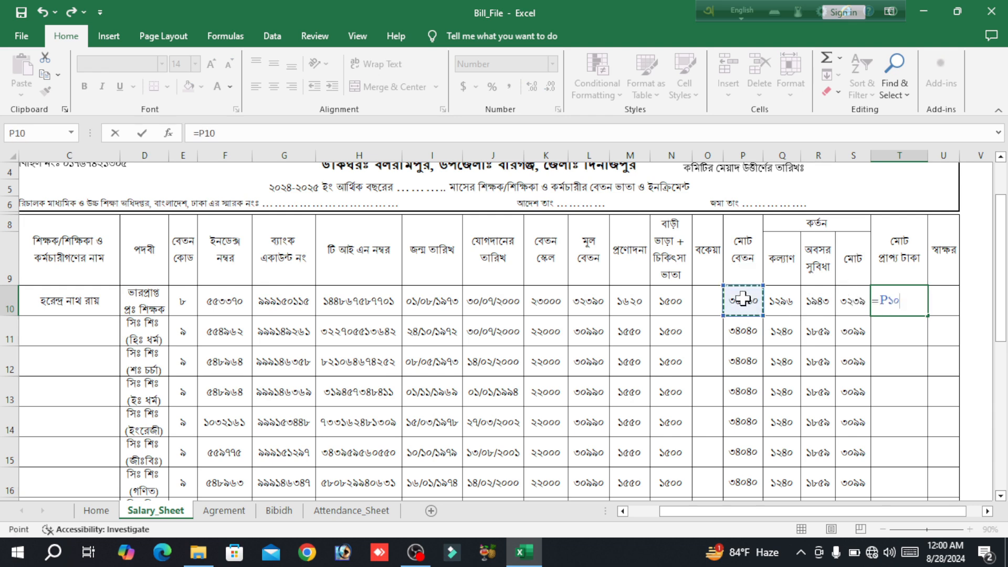
{"action": "type", "text": "-"}
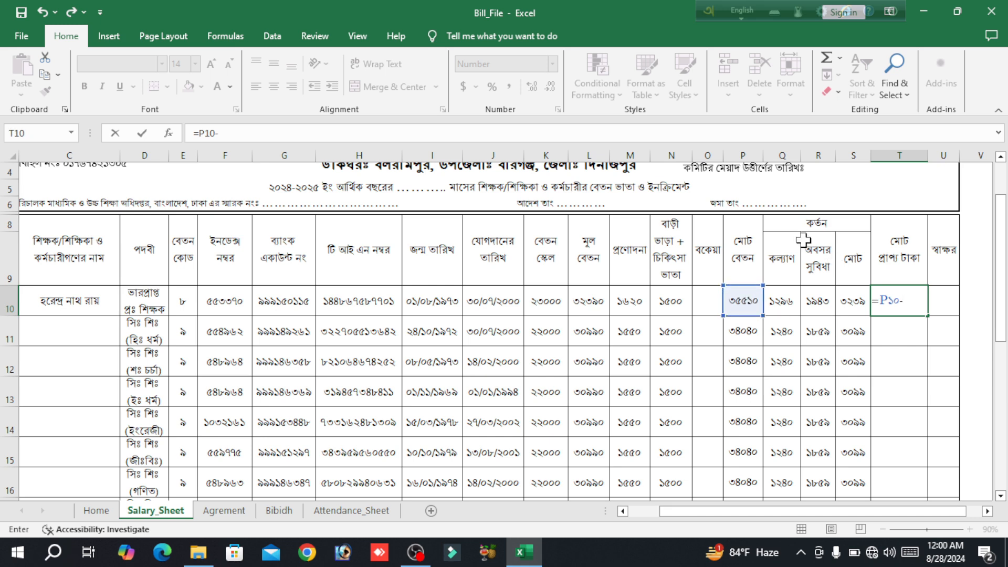
{"action": "left_click", "coordinate": [850, 300]}
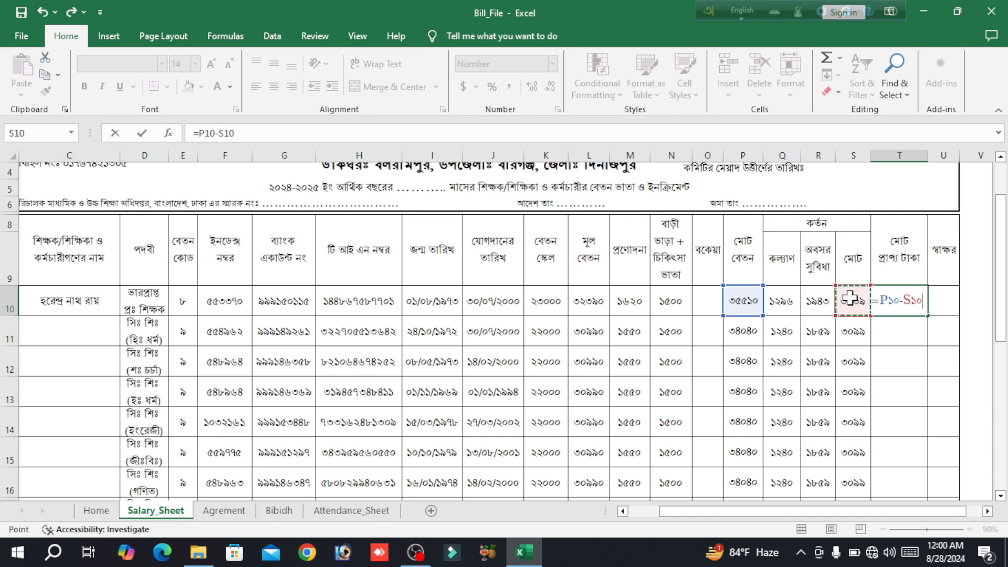
{"action": "key", "text": "Return"}
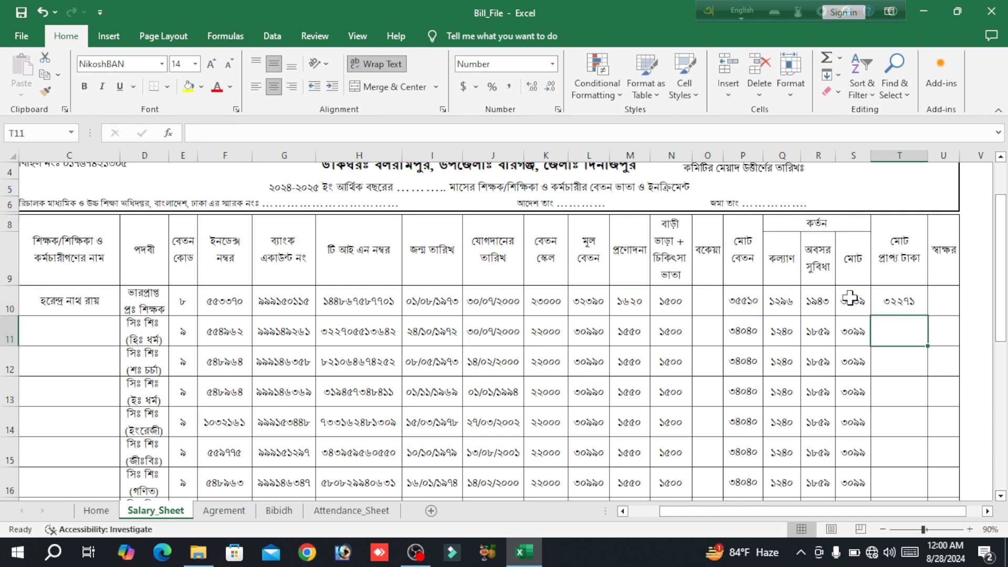
{"action": "left_click", "coordinate": [903, 300]}
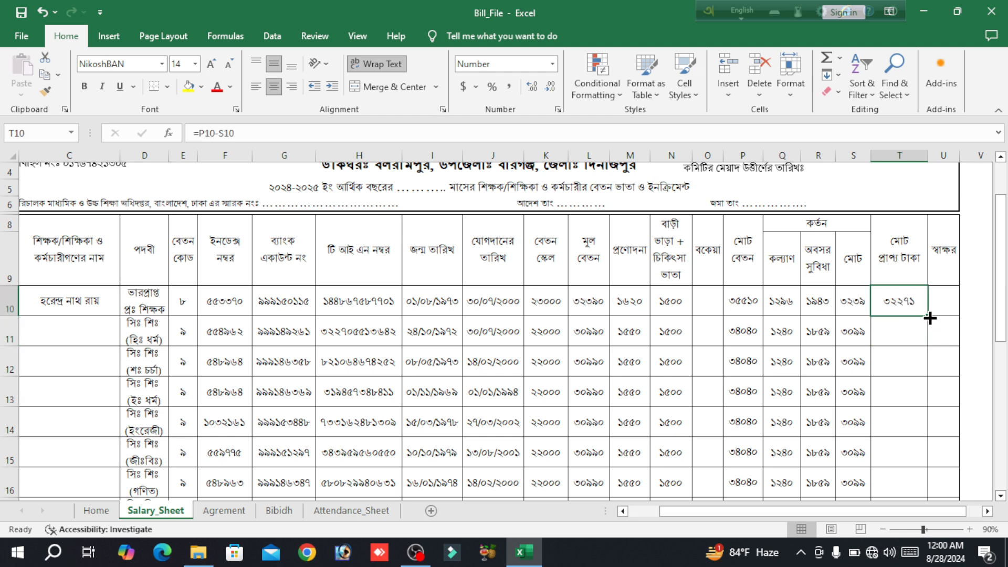
{"action": "double_click", "coordinate": [929, 317]}
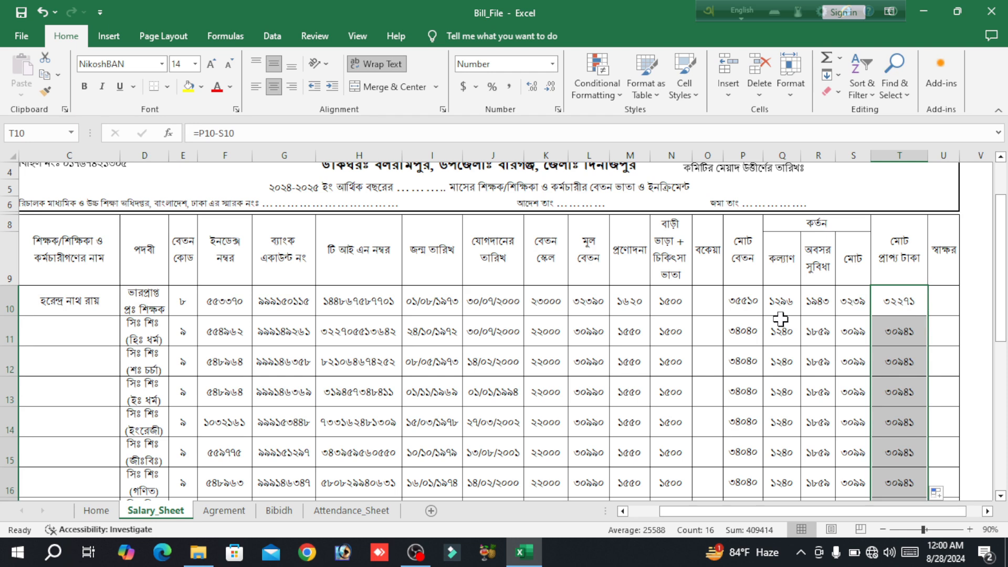
- Replace the total in K26 of the মোট row with a newly entered =SUM(K10:K25)
{"action": "scroll", "coordinate": [780, 318], "scroll_direction": "down", "scroll_amount": 5}
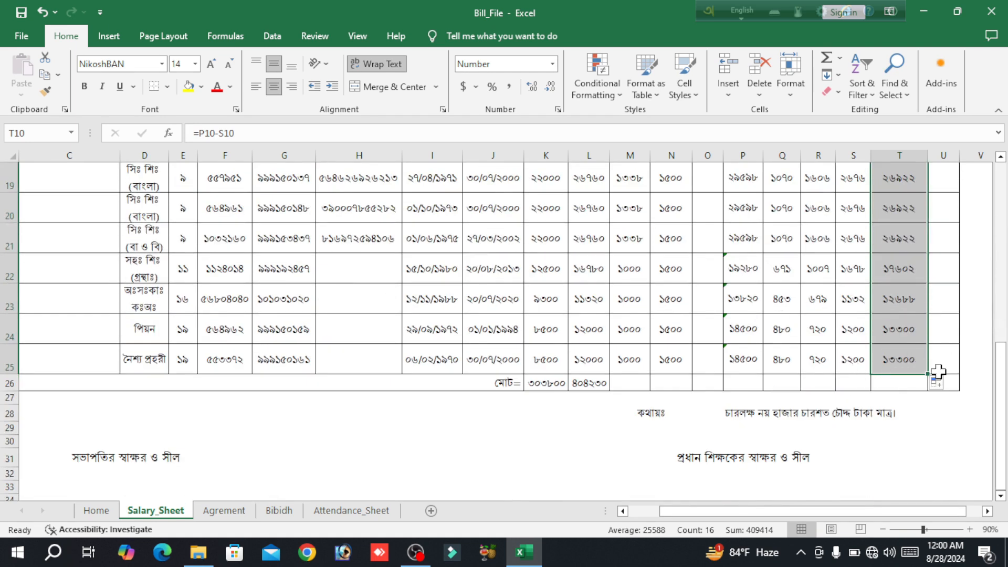
{"action": "left_click", "coordinate": [544, 382]}
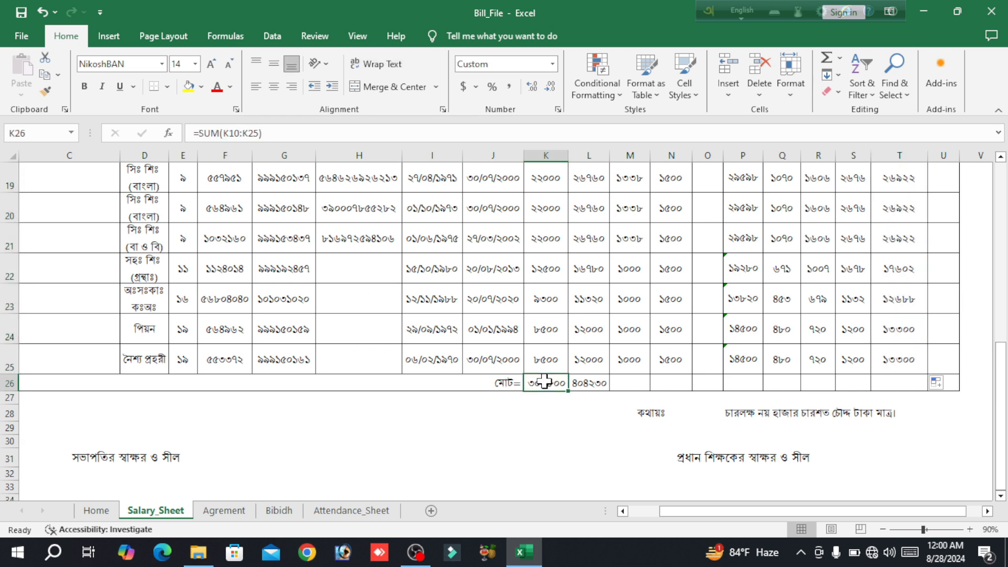
{"action": "left_click_drag", "start_coordinate": [265, 133], "coordinate": [128, 133]}
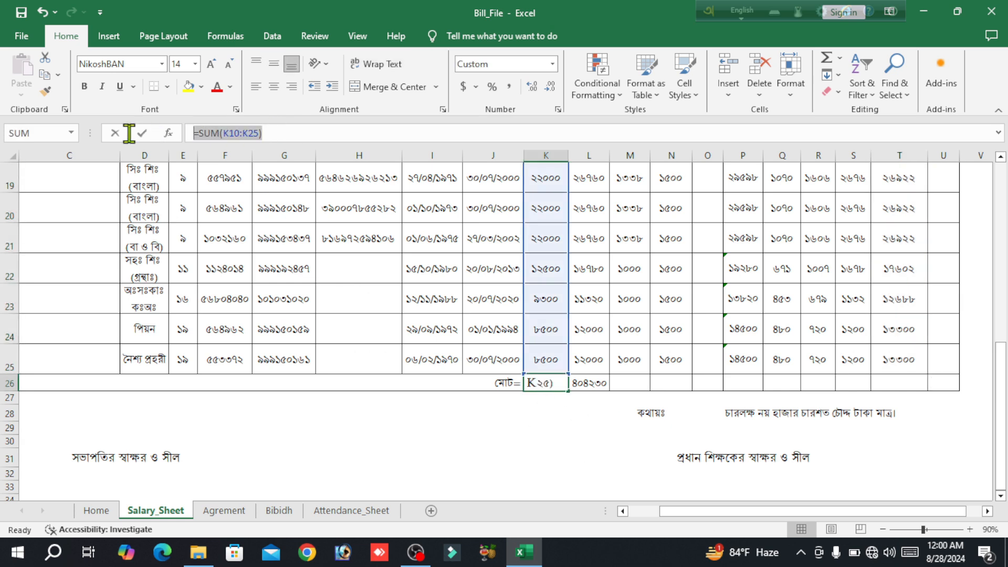
{"action": "key", "text": "BackSpace"}
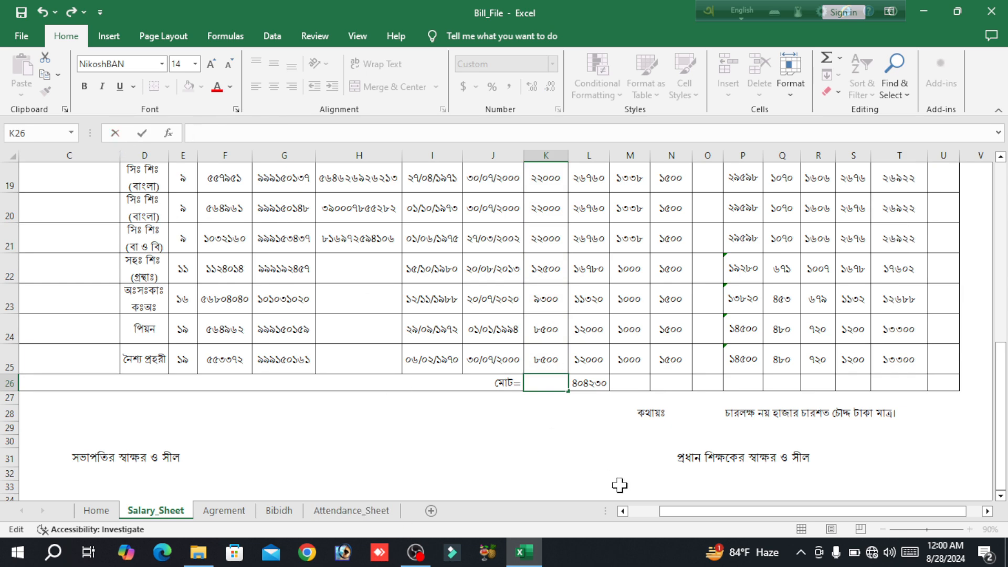
{"action": "type", "text": "=SUM"}
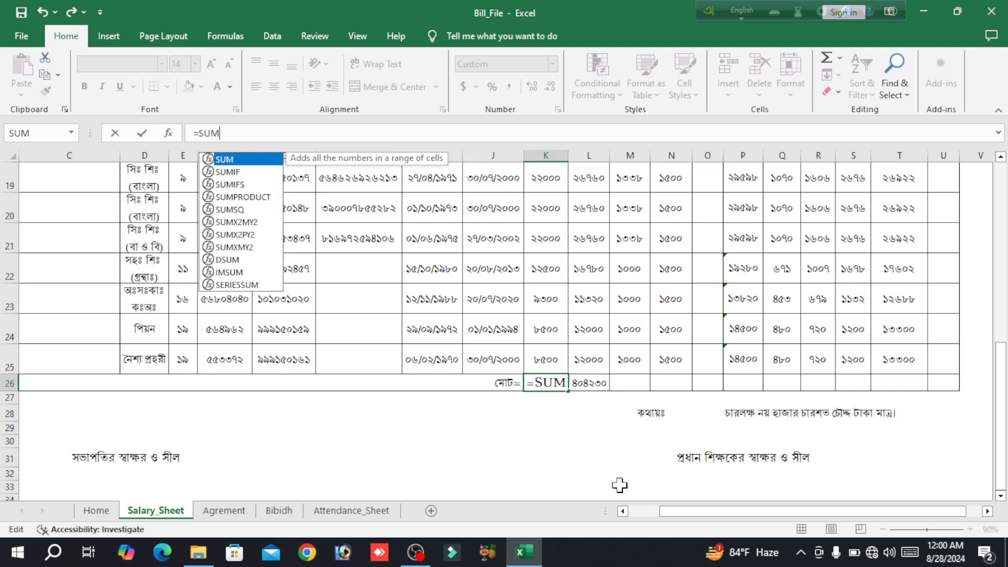
{"action": "type", "text": "("}
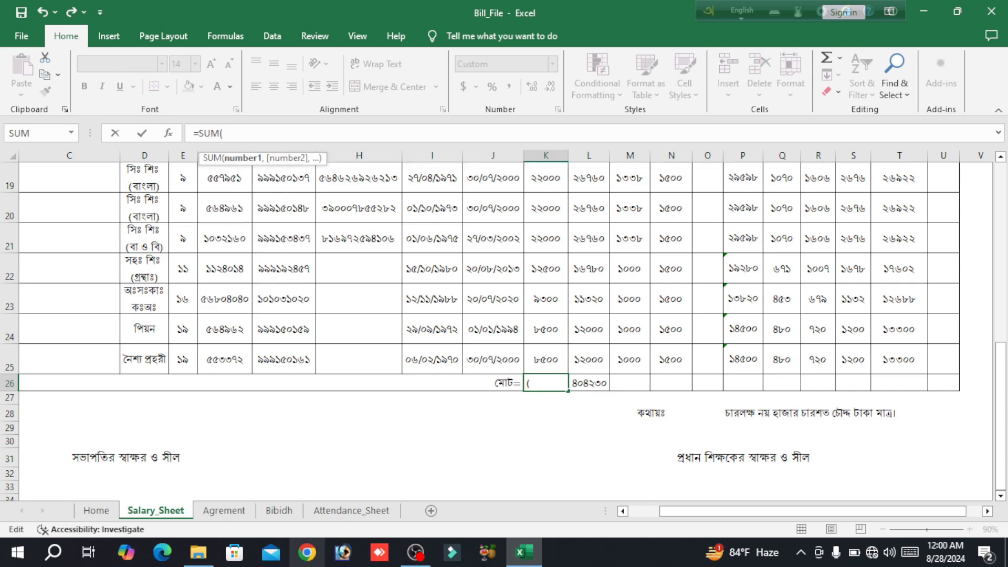
{"action": "scroll", "coordinate": [551, 305], "scroll_direction": "up", "scroll_amount": 3}
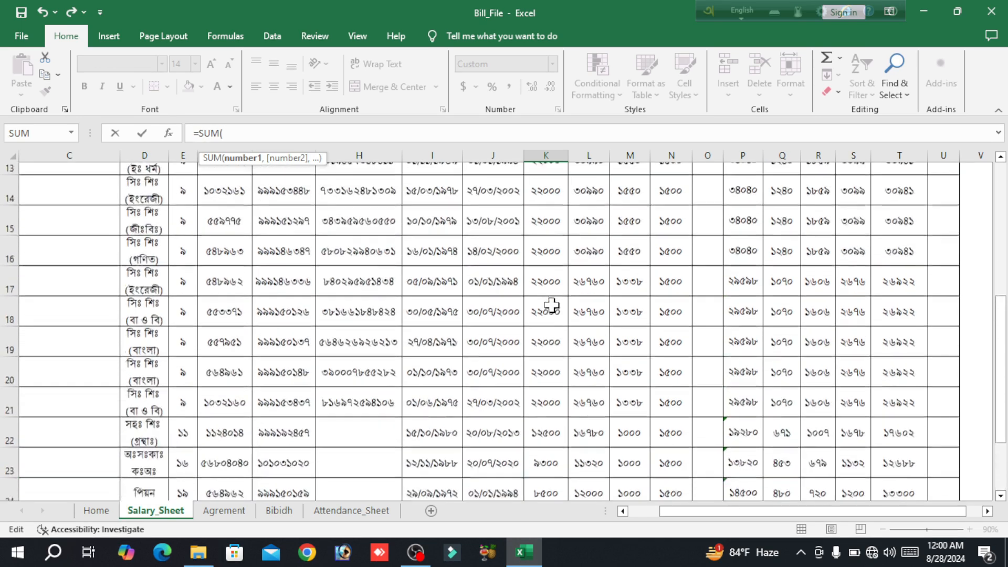
{"action": "scroll", "coordinate": [551, 305], "scroll_direction": "up", "scroll_amount": 1}
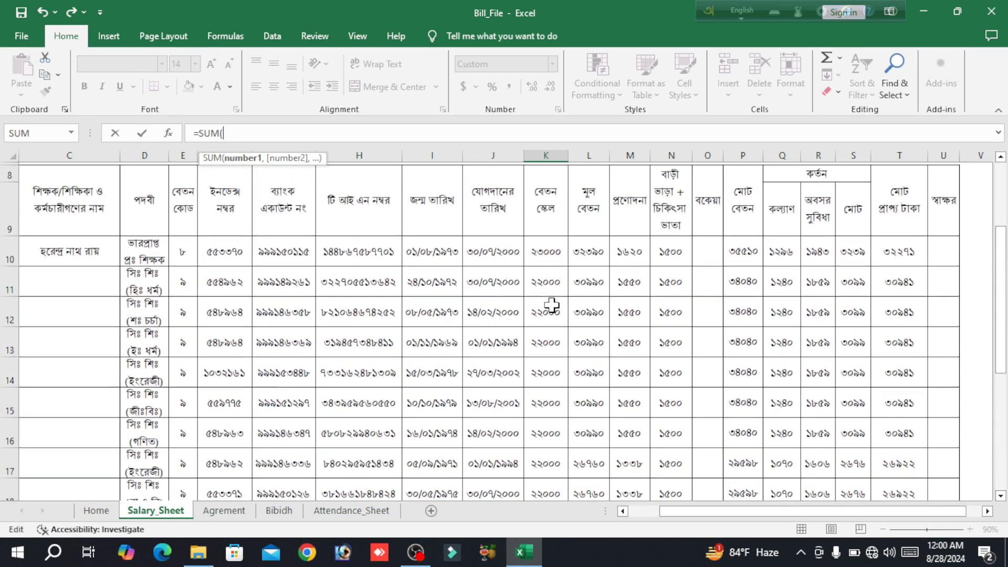
{"action": "left_click", "coordinate": [543, 252]}
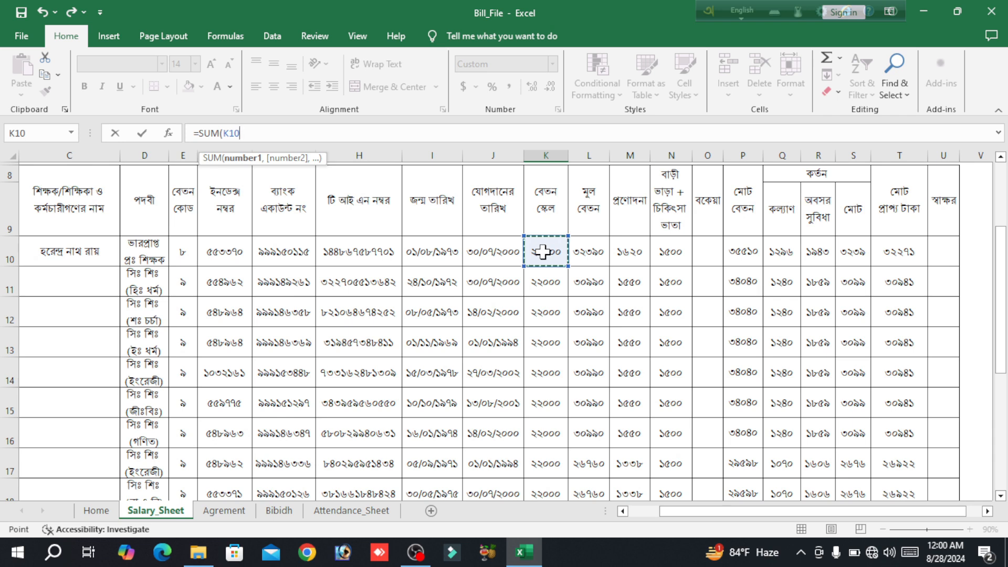
{"action": "left_click_drag", "start_coordinate": [543, 252], "coordinate": [541, 457]}
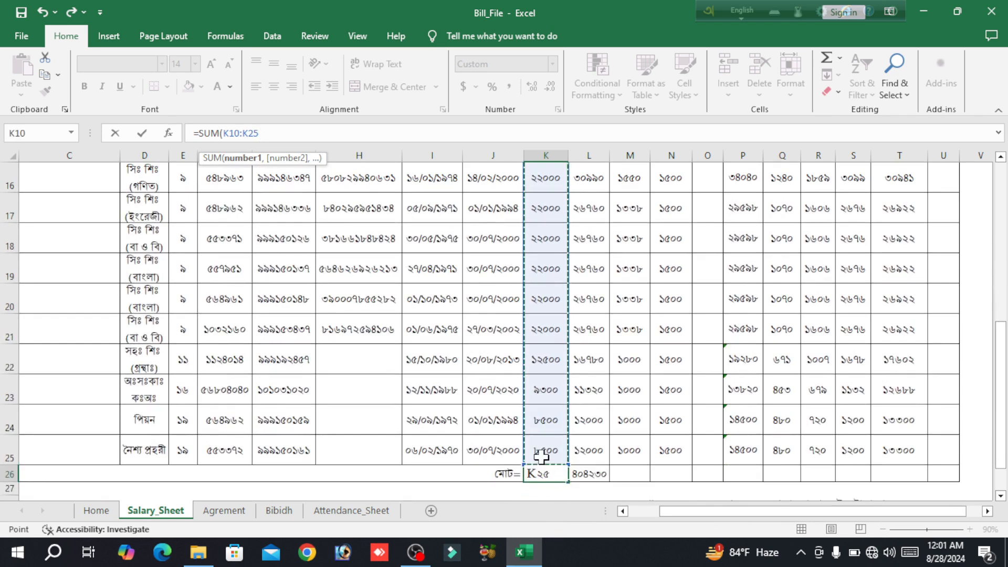
{"action": "type", "text": ")"}
{"action": "key", "text": "Return"}
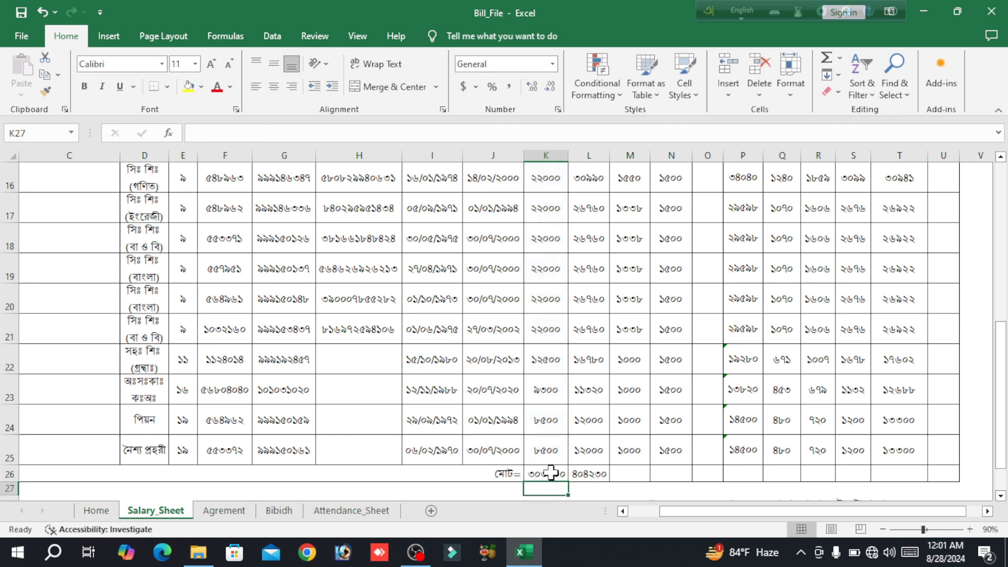
- Fill the K26 total formula across the মোট row through T26
{"action": "left_click", "coordinate": [546, 473]}
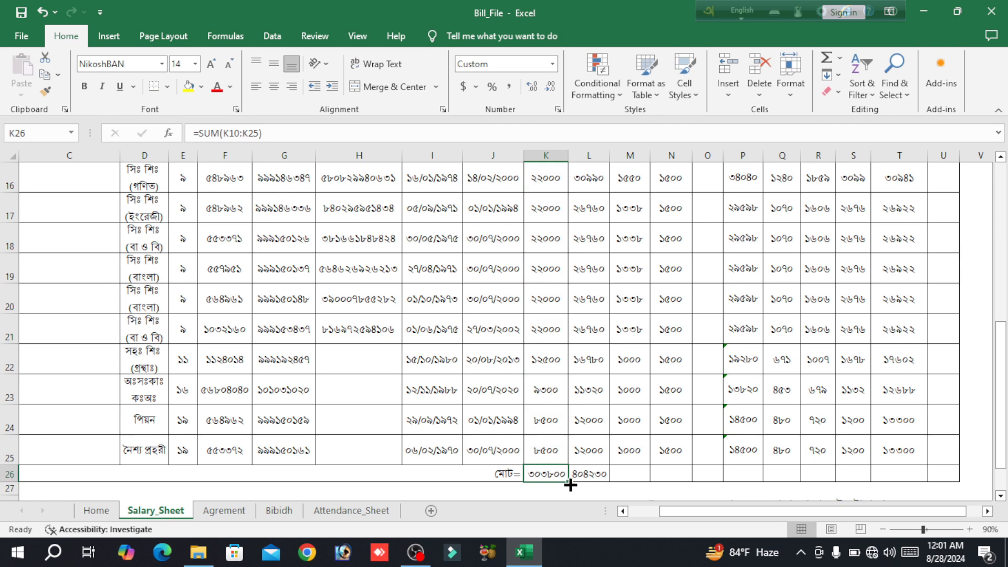
{"action": "left_click_drag", "start_coordinate": [569, 482], "coordinate": [908, 480]}
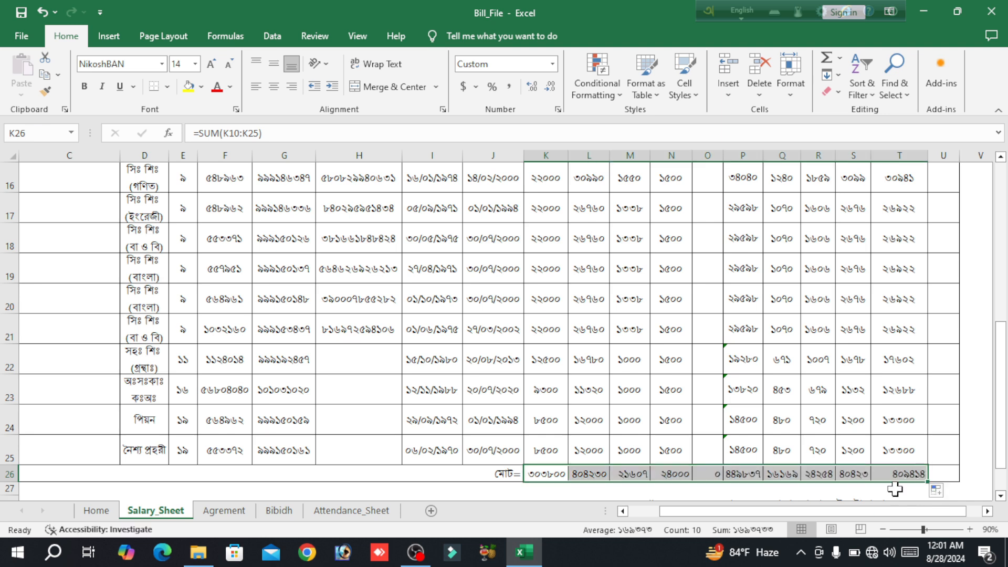
{"action": "left_click", "coordinate": [981, 450]}
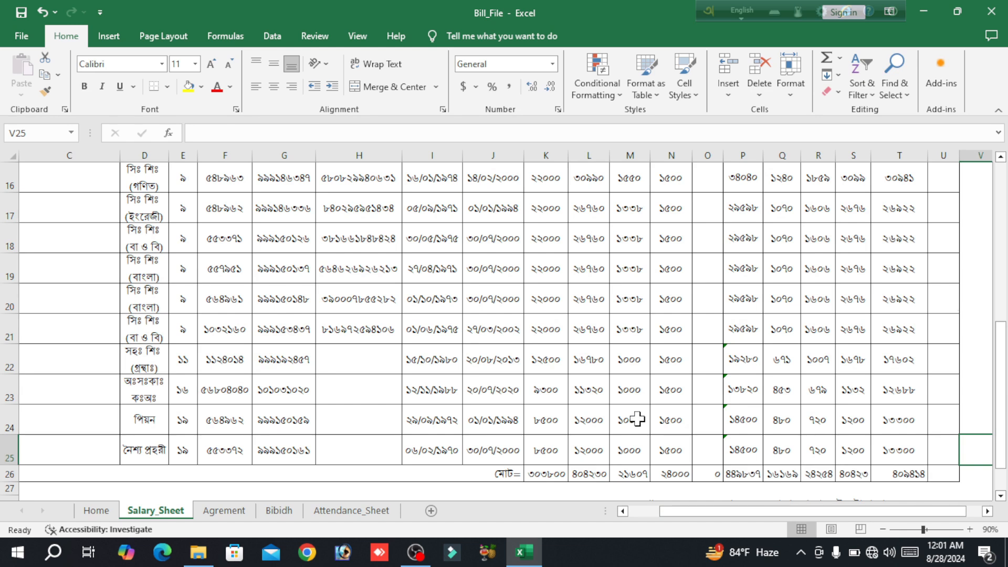
{"action": "scroll", "coordinate": [637, 419], "scroll_direction": "up", "scroll_amount": 5}
{"action": "scroll", "coordinate": [635, 417], "scroll_direction": "down", "scroll_amount": 6}
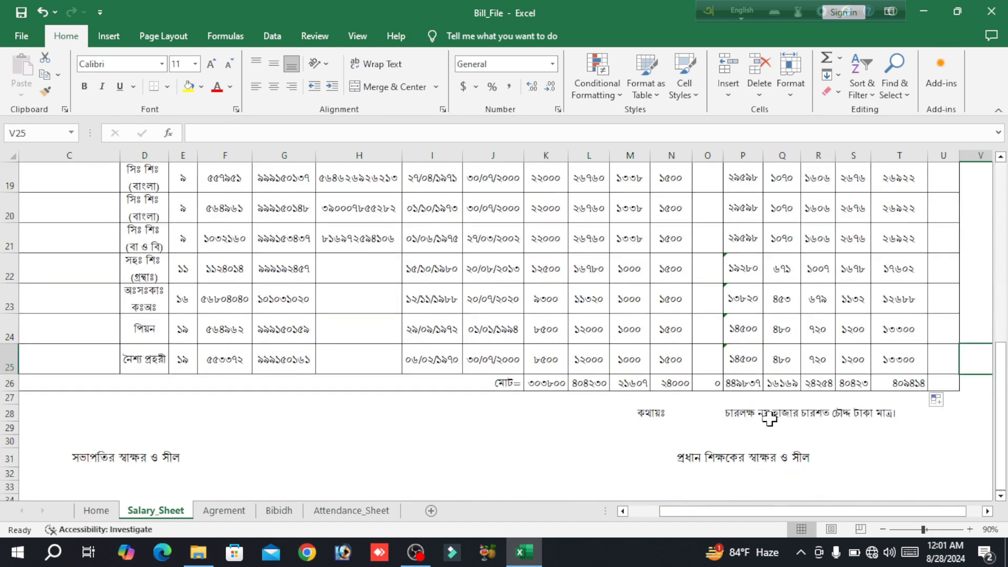
{"action": "left_click", "coordinate": [777, 417]}
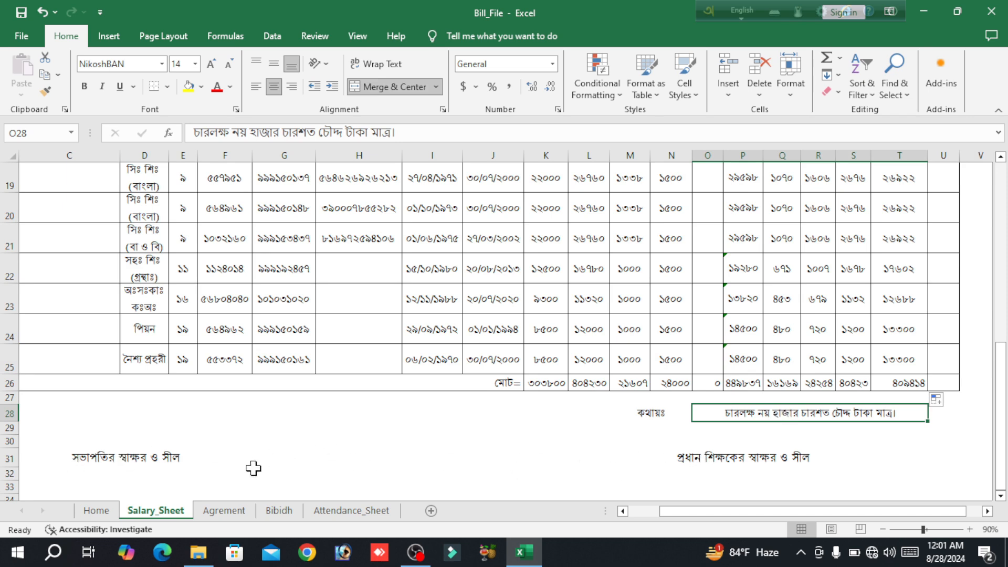
{"action": "scroll", "coordinate": [251, 472], "scroll_direction": "up", "scroll_amount": 6}
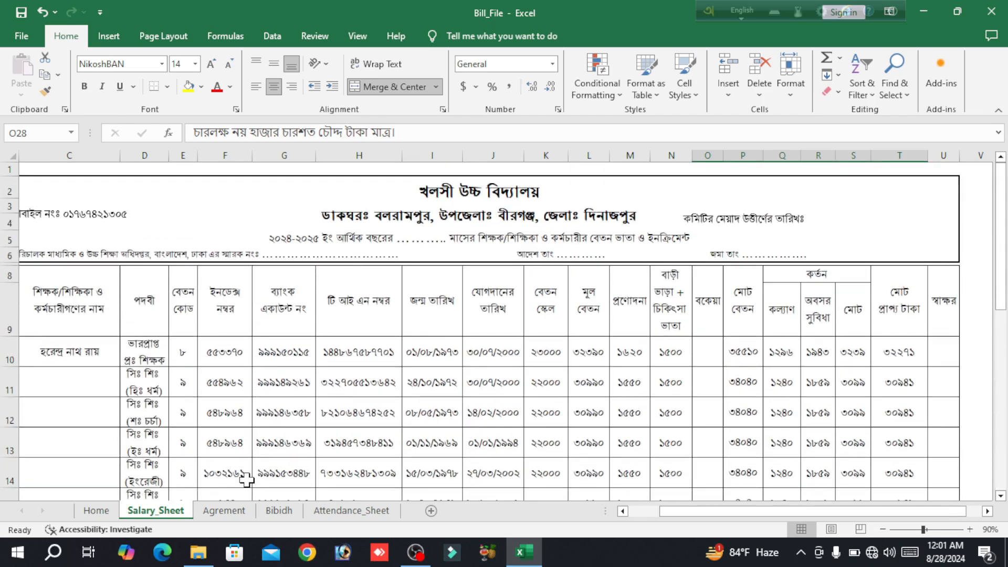
- Go to the Home sheet, reopen the Salary Sheet from it, and replace the teacher's name in C10
{"action": "left_click_drag", "start_coordinate": [721, 513], "coordinate": [498, 518]}
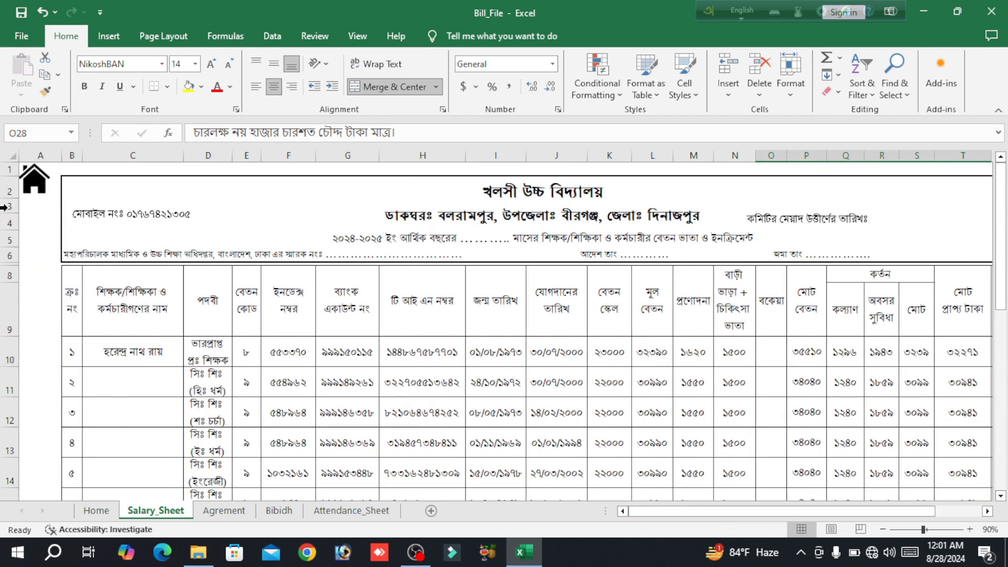
{"action": "left_click", "coordinate": [35, 186]}
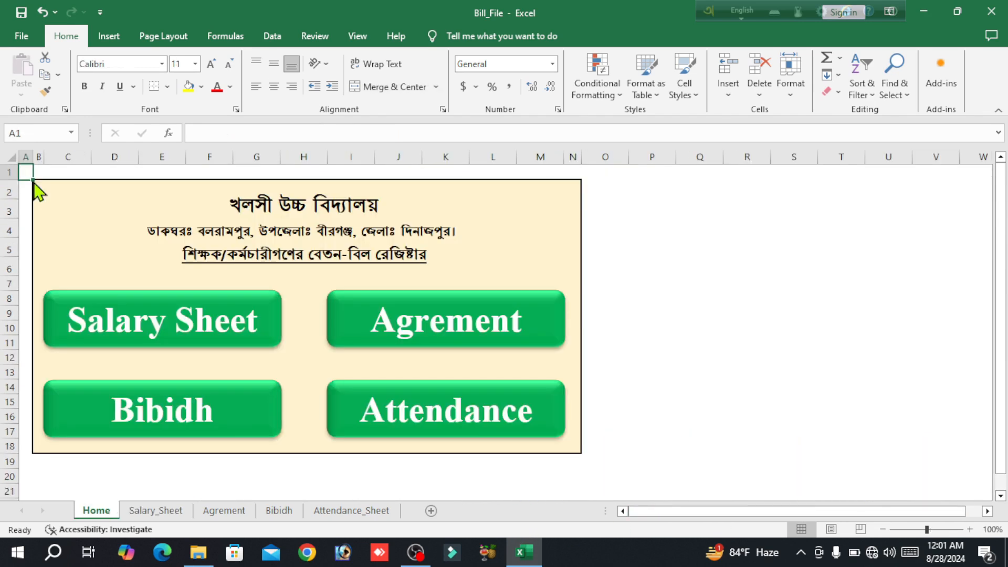
{"action": "left_click", "coordinate": [190, 327]}
{"action": "left_click", "coordinate": [128, 352]}
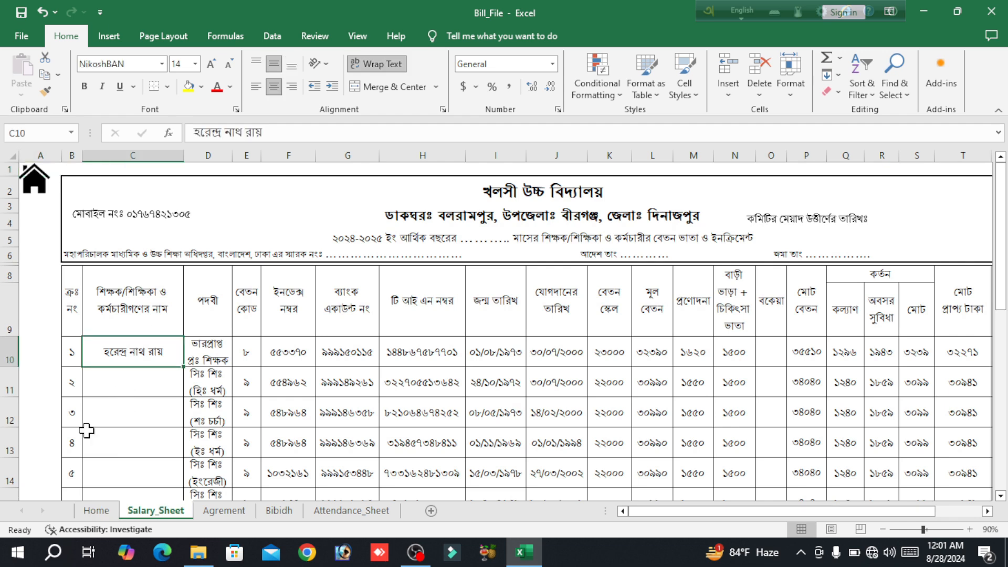
{"action": "type", "text": "Abrar"}
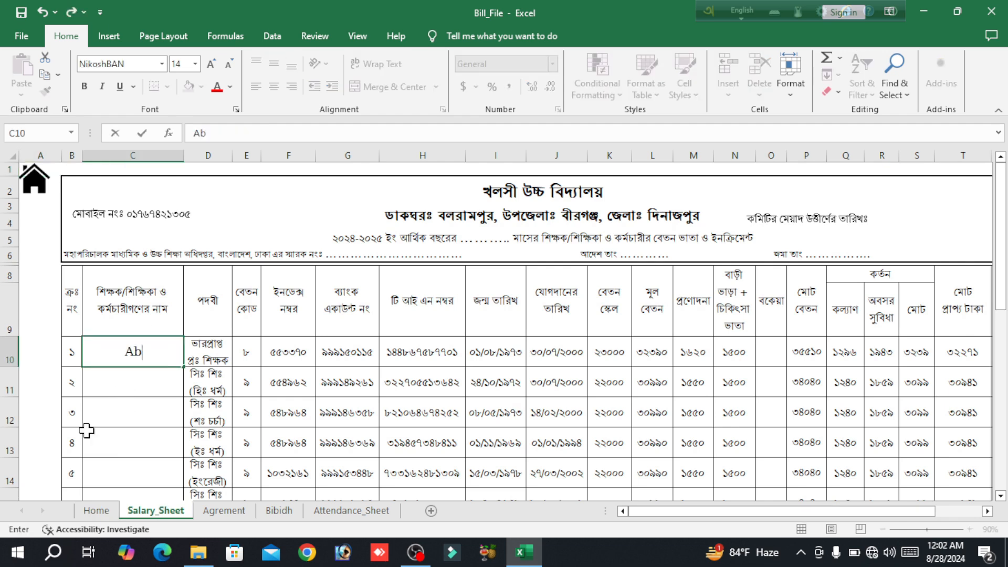
{"action": "left_click", "coordinate": [136, 418]}
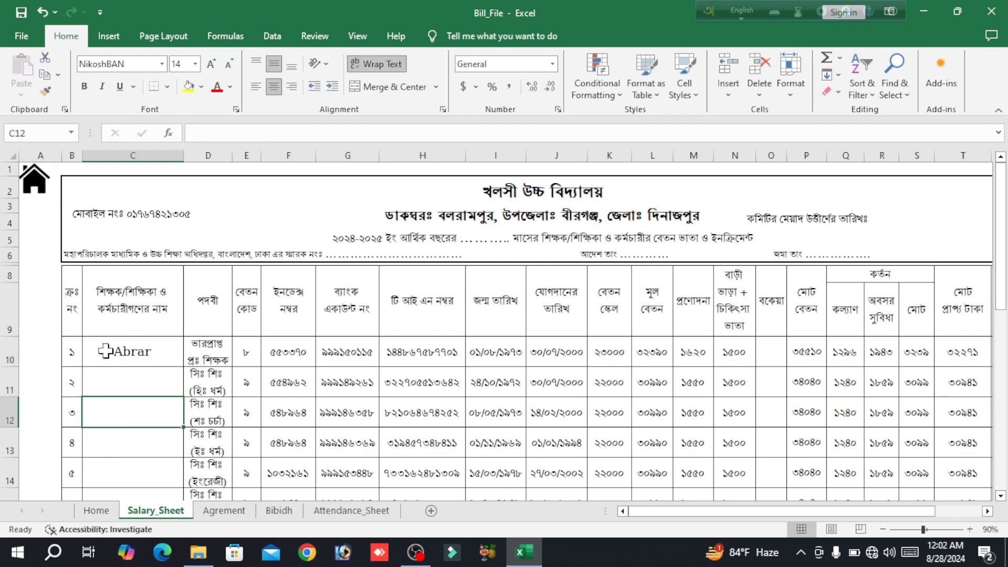
- Open the Agrement sheet by way of the Home sheet and clear the table contents in C13:I28
{"action": "left_click", "coordinate": [34, 181]}
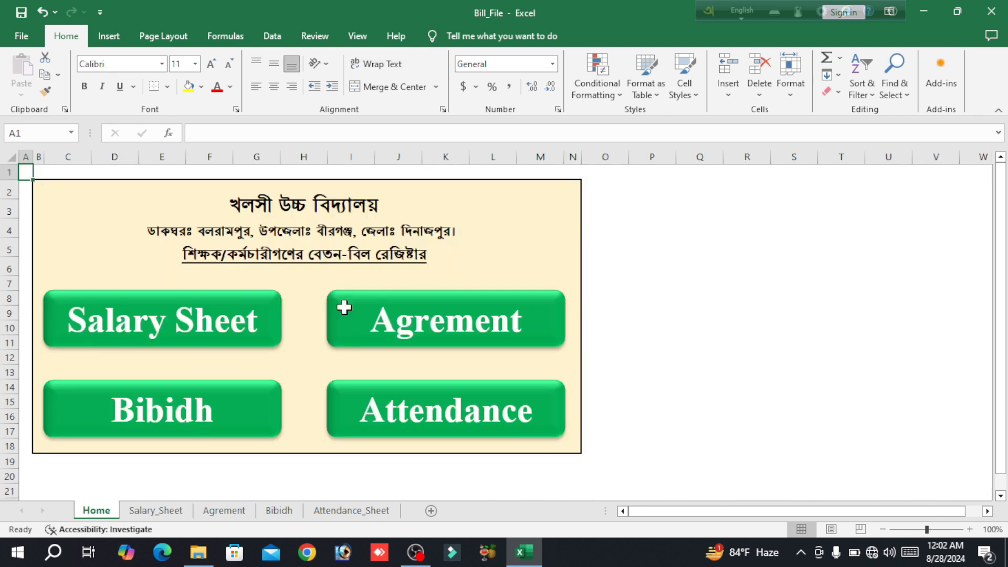
{"action": "left_click", "coordinate": [444, 333]}
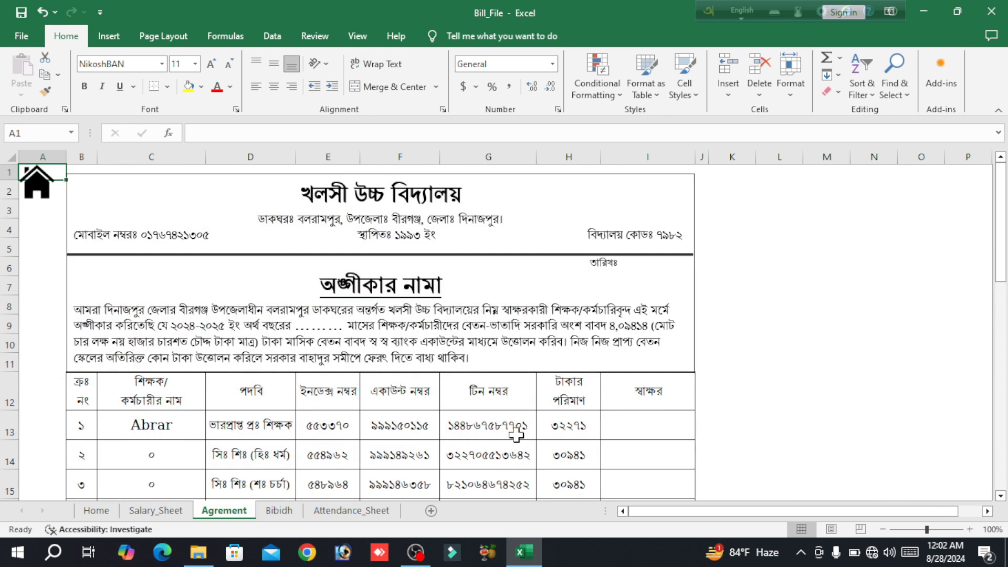
{"action": "scroll", "coordinate": [612, 439], "scroll_direction": "down", "scroll_amount": 2}
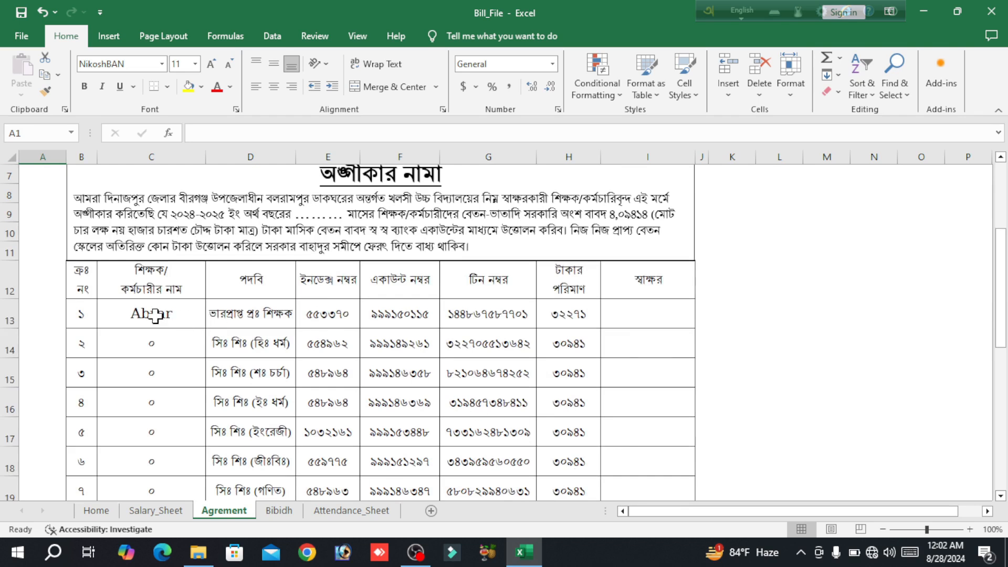
{"action": "left_click_drag", "start_coordinate": [129, 313], "coordinate": [618, 422]}
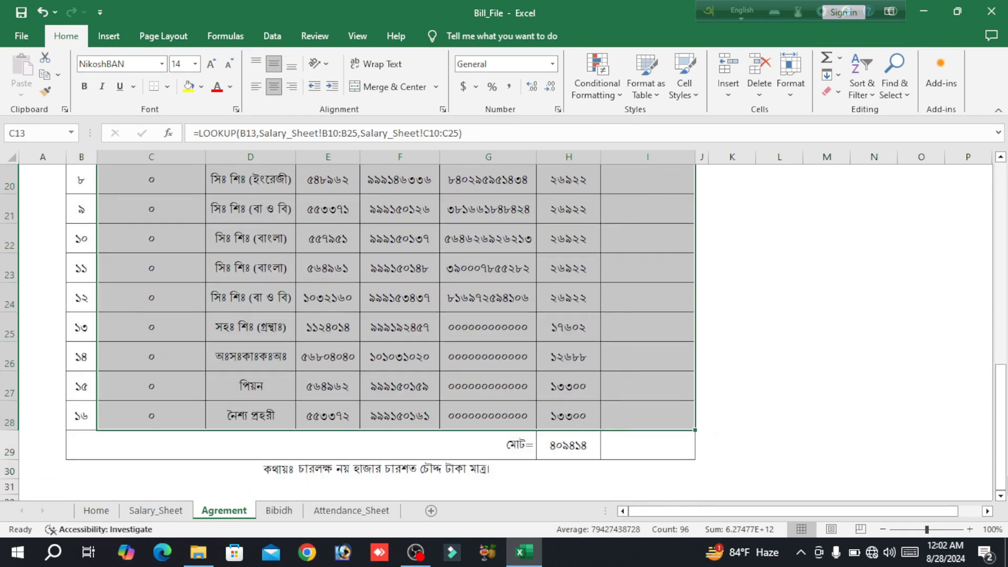
{"action": "scroll", "coordinate": [618, 422], "scroll_direction": "up", "scroll_amount": 5}
{"action": "key", "text": "Delete"}
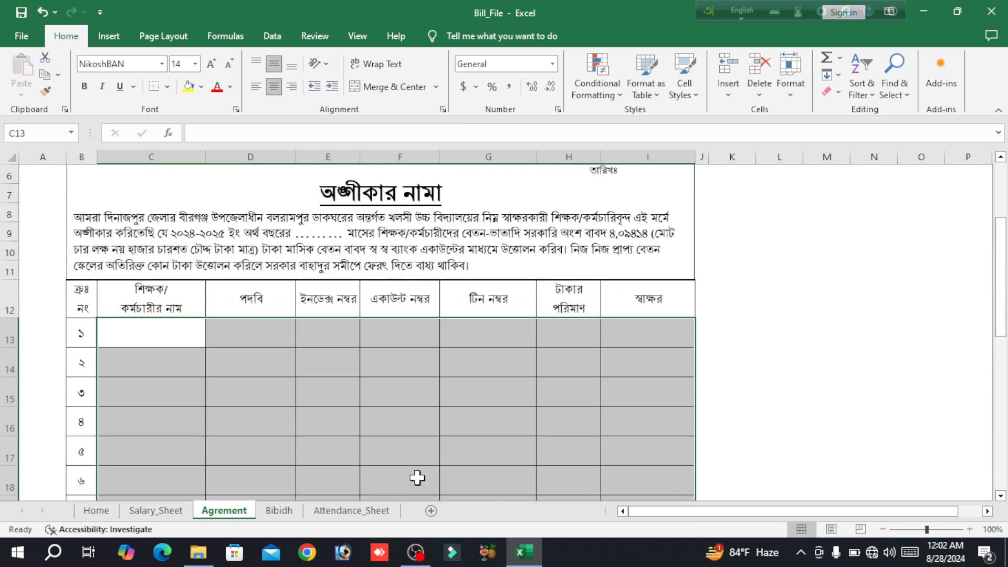
- Enter =LOOKUP(B13,Salary_Sheet!B10:B25,Salary_Sheet!C10:C25) in C13 of the Agrement sheet's name column
{"action": "scroll", "coordinate": [331, 345], "scroll_direction": "up", "scroll_amount": 2}
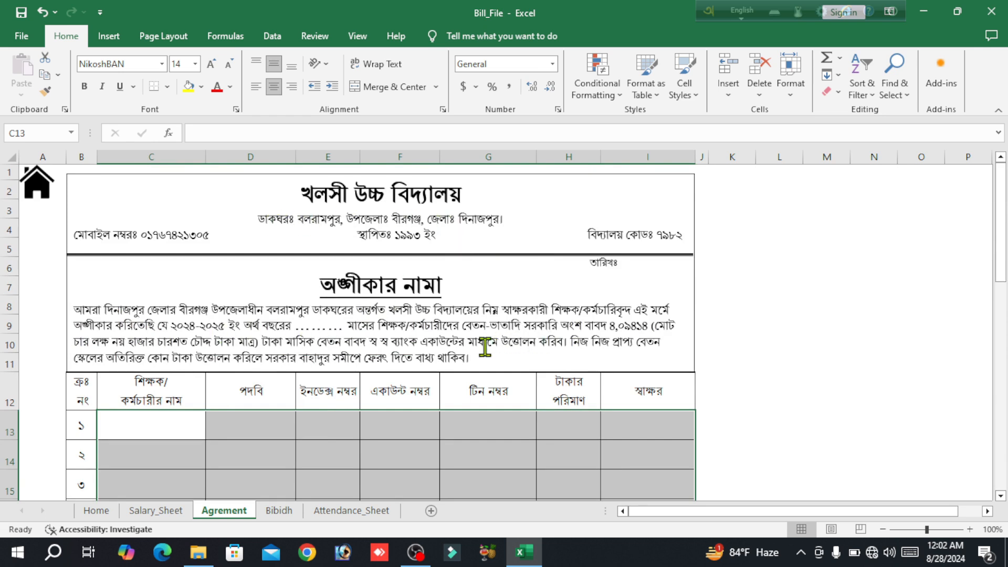
{"action": "scroll", "coordinate": [485, 347], "scroll_direction": "down", "scroll_amount": 2}
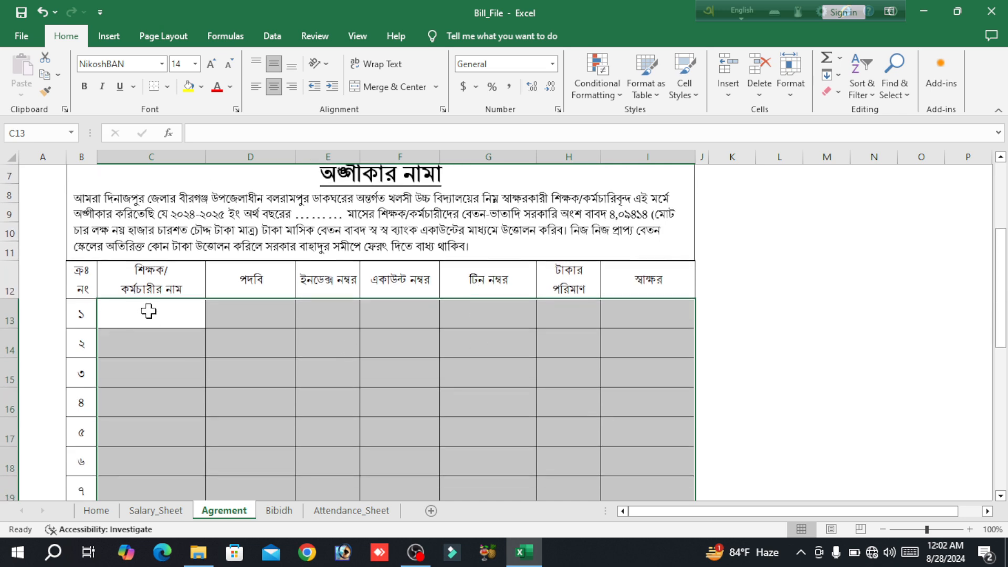
{"action": "left_click", "coordinate": [138, 310]}
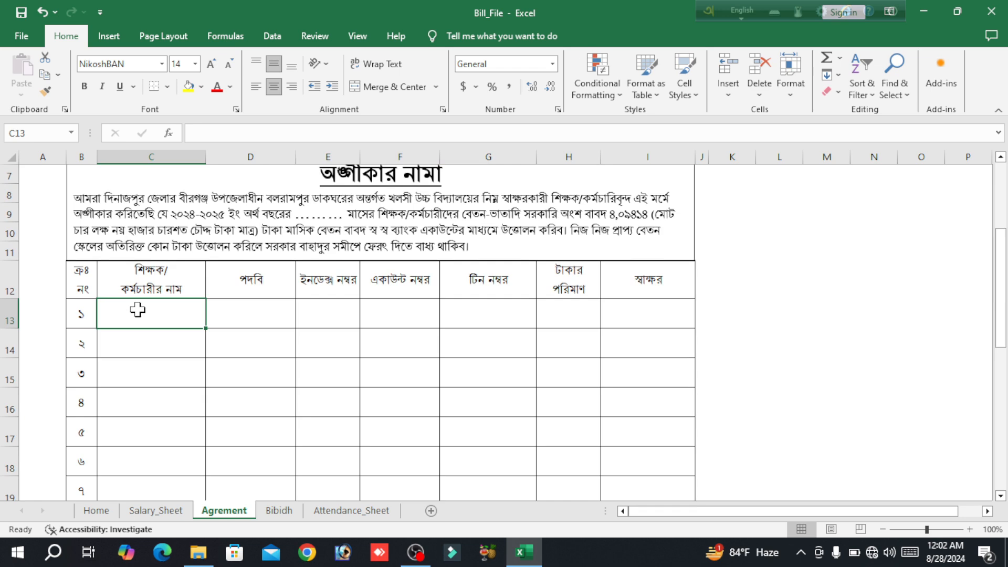
{"action": "type", "text": "="}
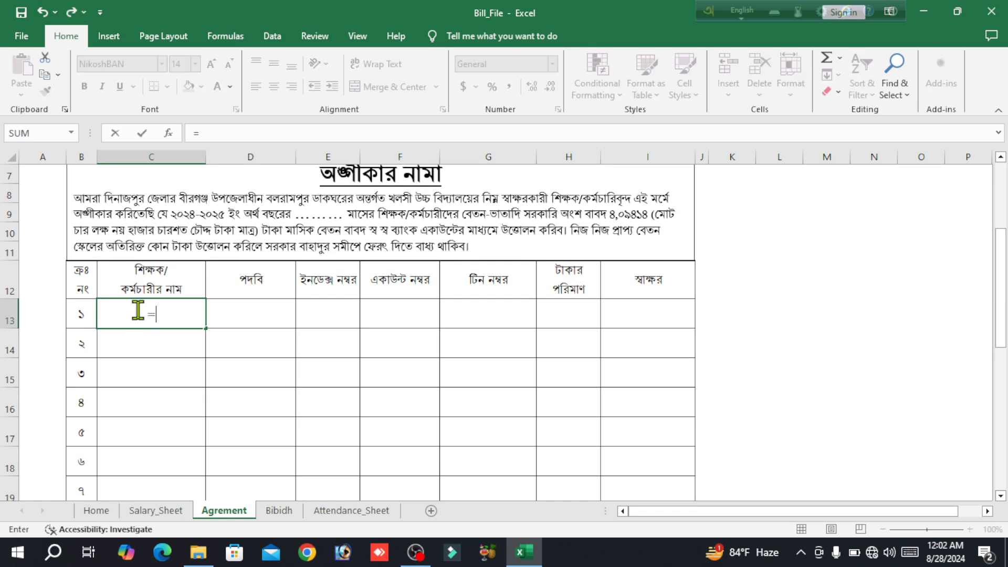
{"action": "type", "text": "LOO"}
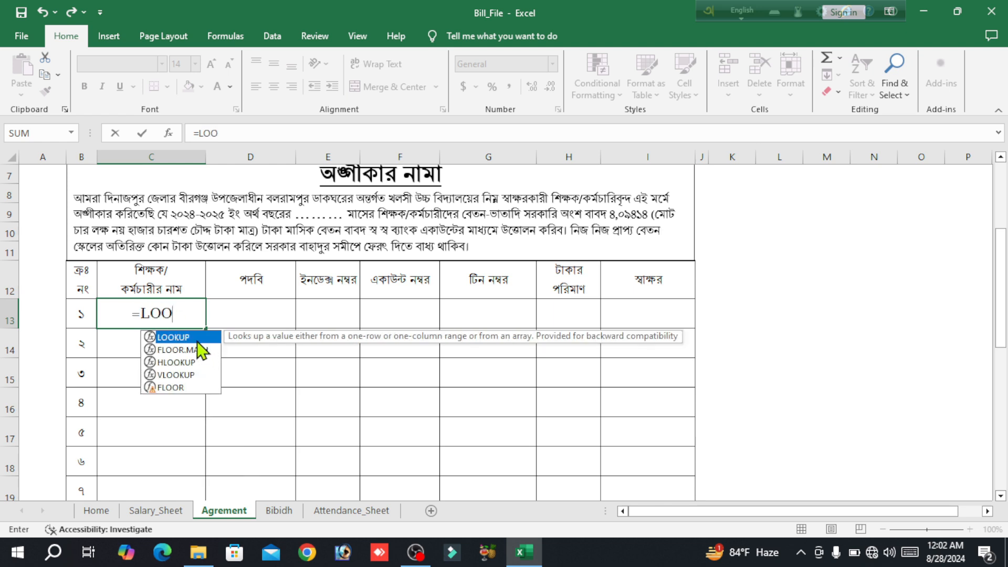
{"action": "key", "text": "Tab"}
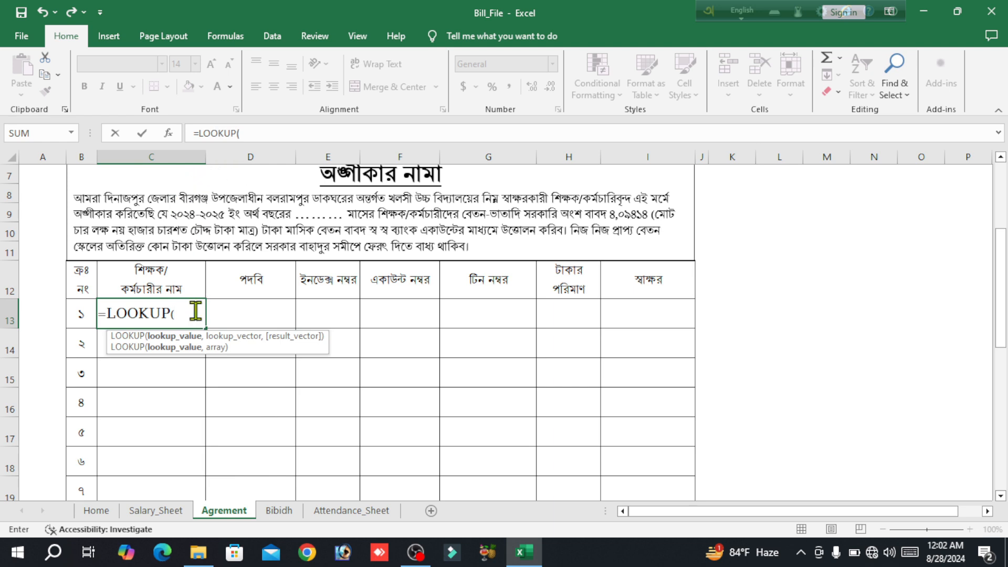
{"action": "left_click", "coordinate": [82, 313]}
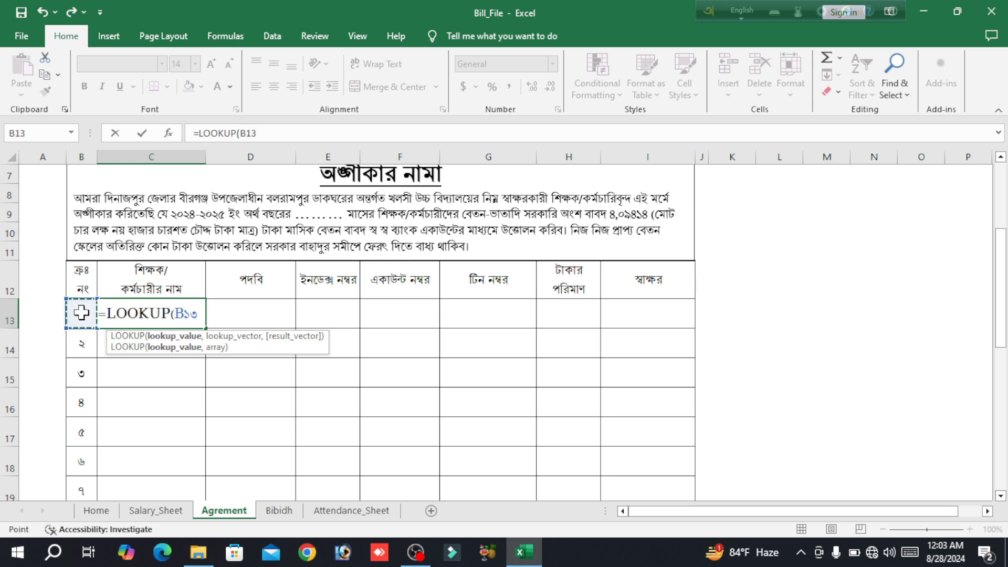
{"action": "type", "text": ","}
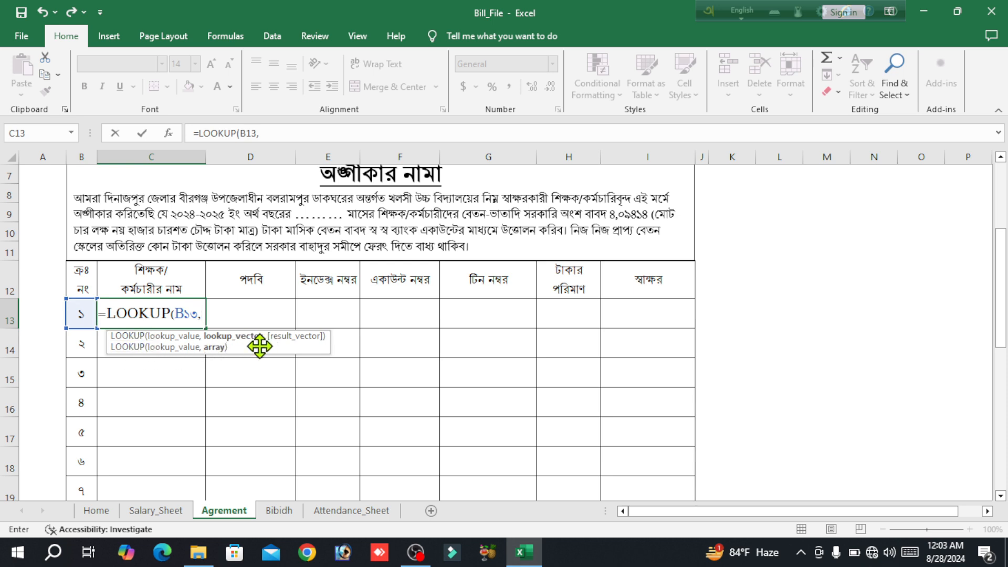
{"action": "left_click", "coordinate": [144, 512]}
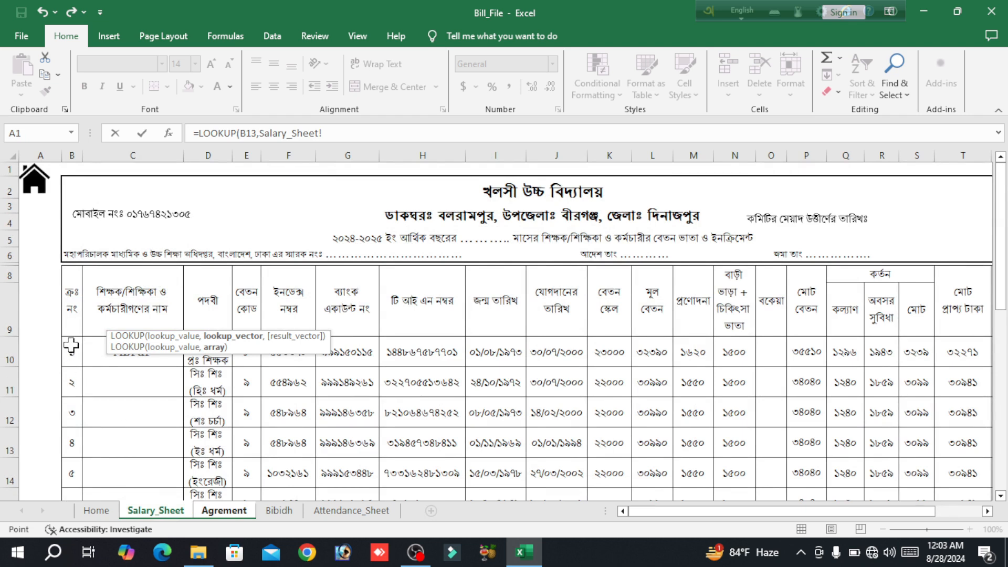
{"action": "left_click_drag", "start_coordinate": [72, 345], "coordinate": [74, 457]}
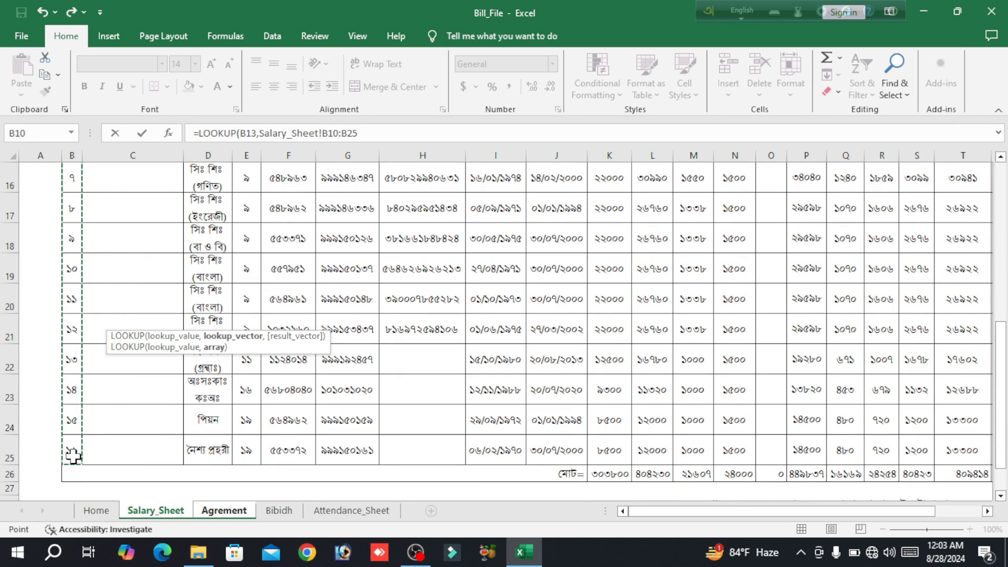
{"action": "type", "text": ","}
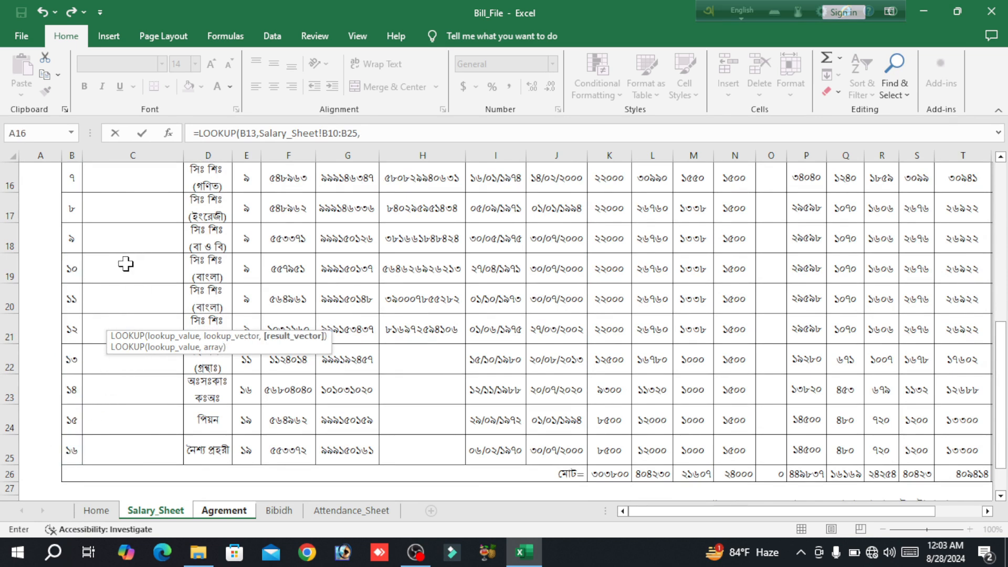
{"action": "scroll", "coordinate": [126, 264], "scroll_direction": "up", "scroll_amount": 3}
{"action": "left_click_drag", "start_coordinate": [131, 250], "coordinate": [158, 457]}
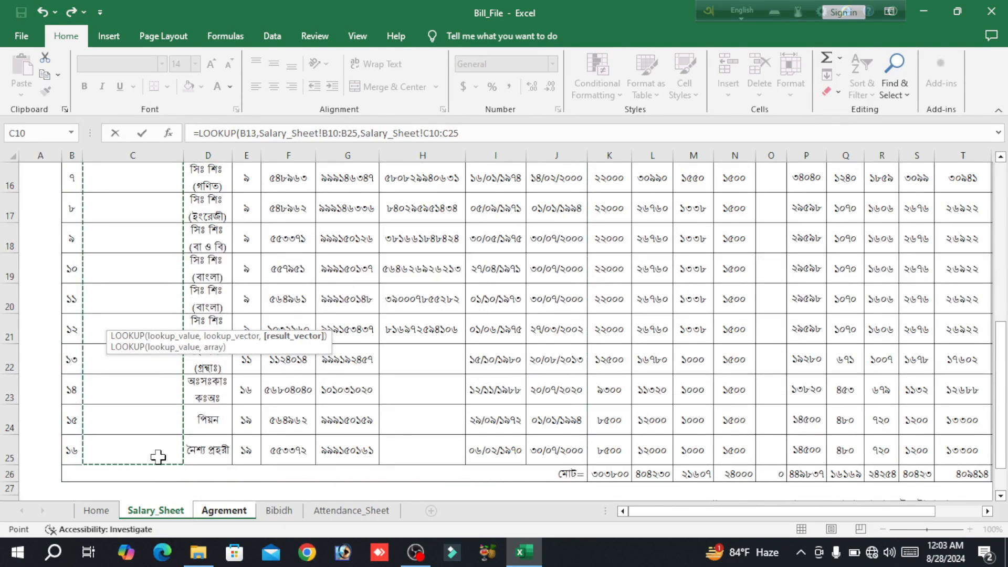
{"action": "type", "text": ")"}
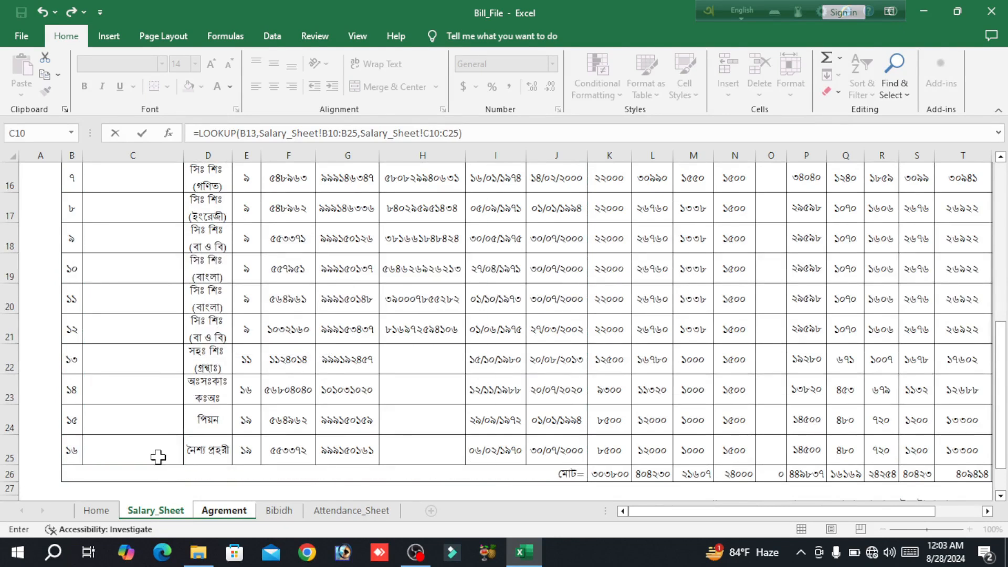
{"action": "key", "text": "Return"}
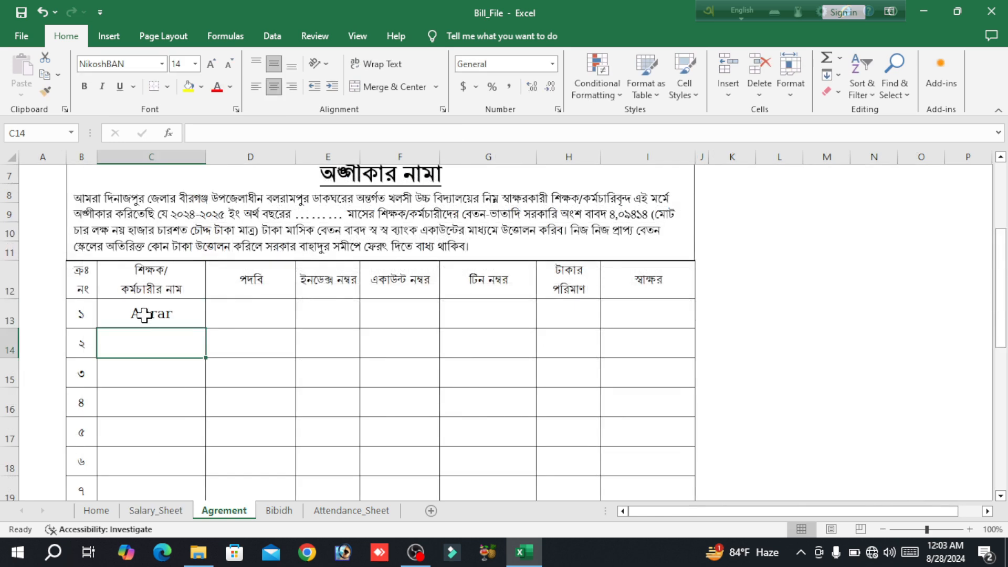
- Fill the C13 name lookup formula down through C28
{"action": "left_click", "coordinate": [144, 315]}
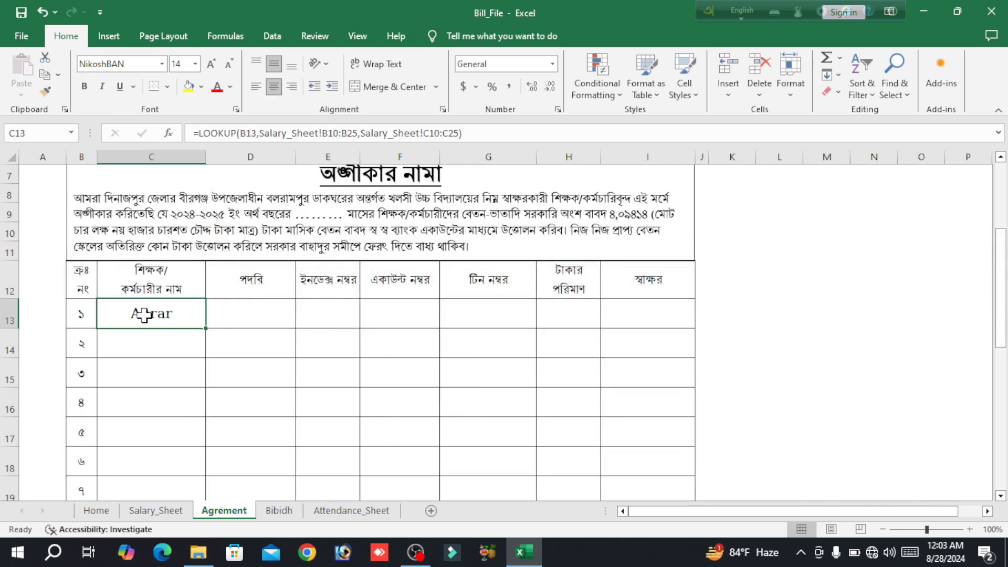
{"action": "left_click_drag", "start_coordinate": [204, 328], "coordinate": [195, 433]}
{"action": "scroll", "coordinate": [155, 368], "scroll_direction": "up", "scroll_amount": 5}
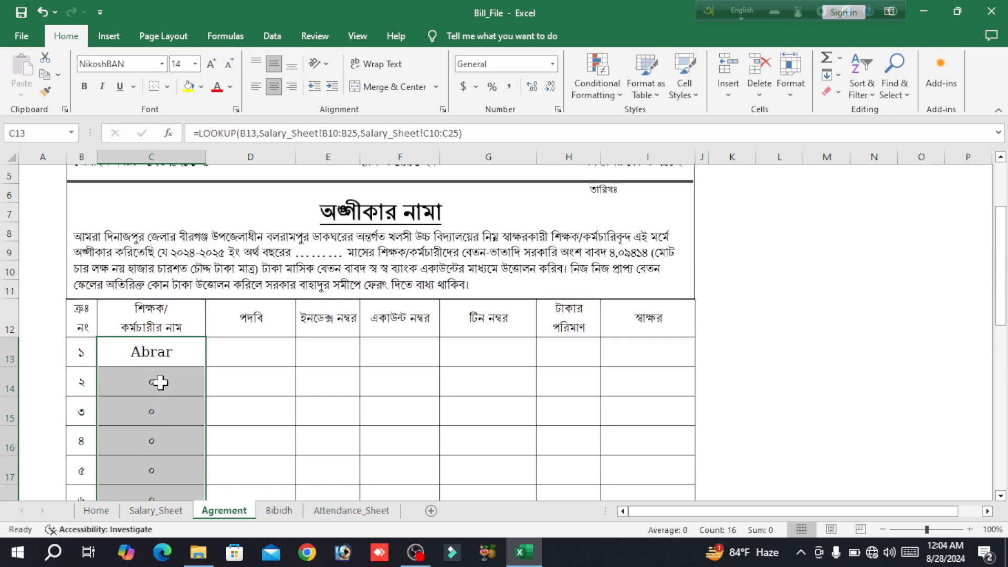
- Enter a teacher's name in C11 of Salary_Sheet and return to the Agrement sheet to check its name column
{"action": "left_click", "coordinate": [156, 510]}
{"action": "scroll", "coordinate": [173, 373], "scroll_direction": "up", "scroll_amount": 6}
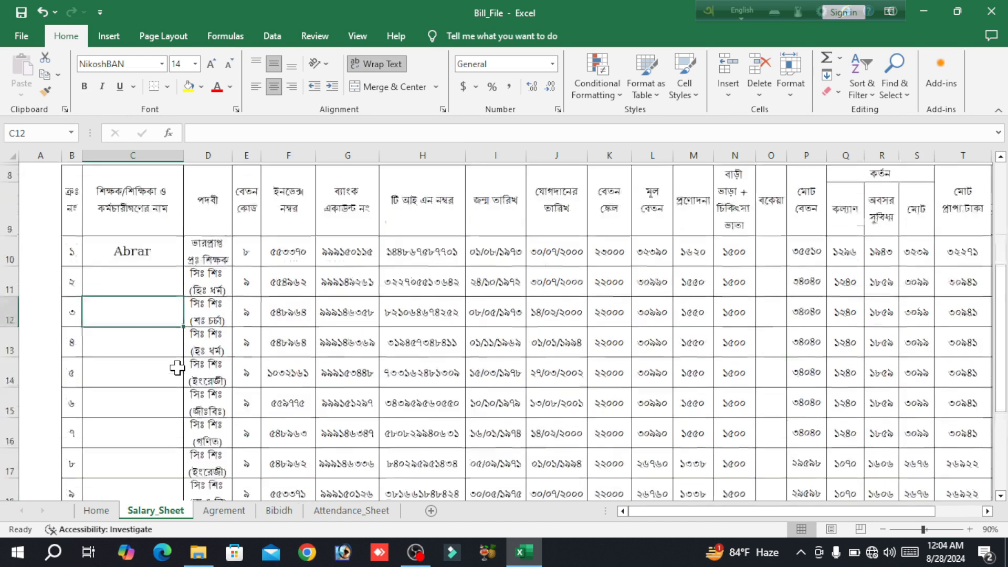
{"action": "double_click", "coordinate": [122, 385]}
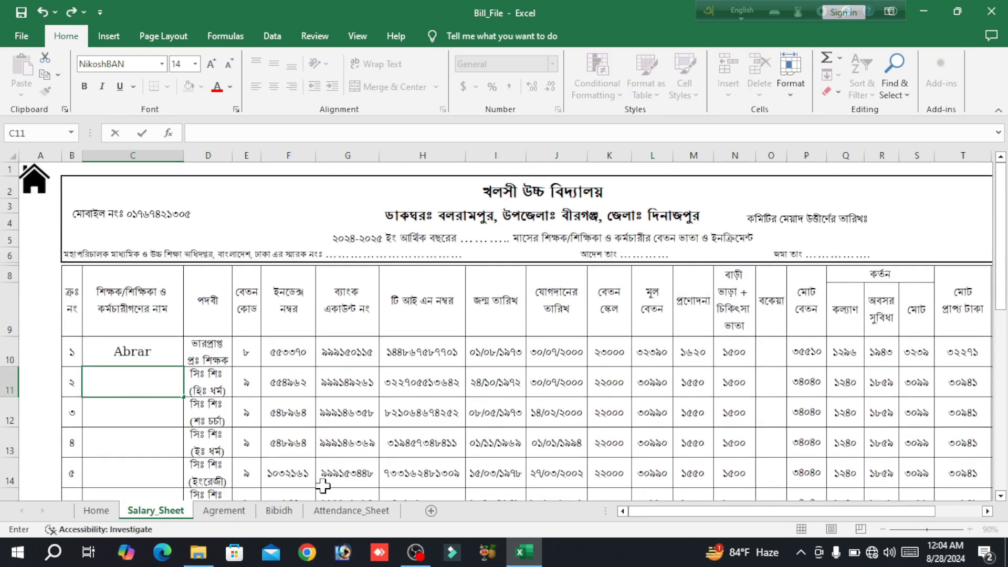
{"action": "type", "text": "Fahim"}
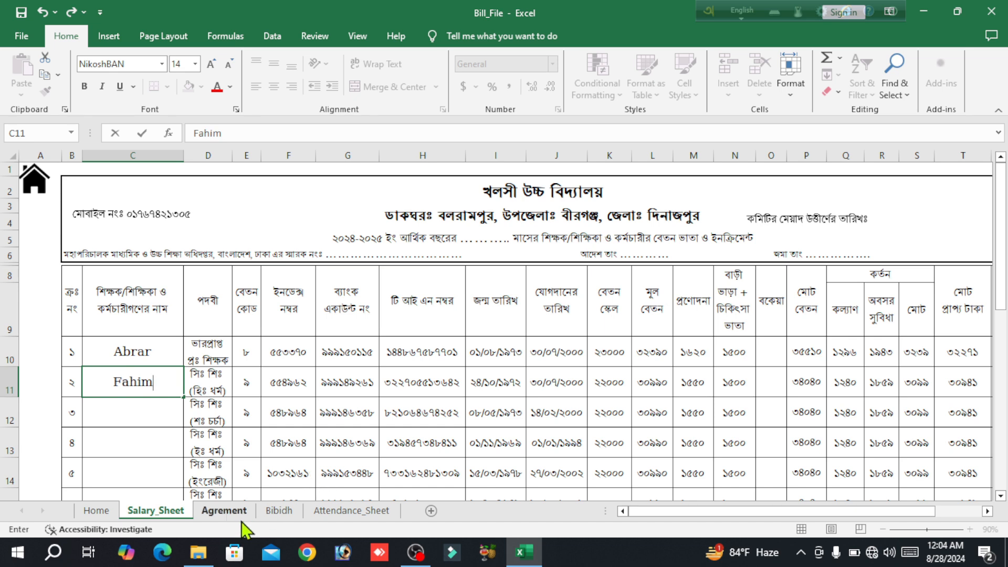
{"action": "left_click", "coordinate": [222, 510]}
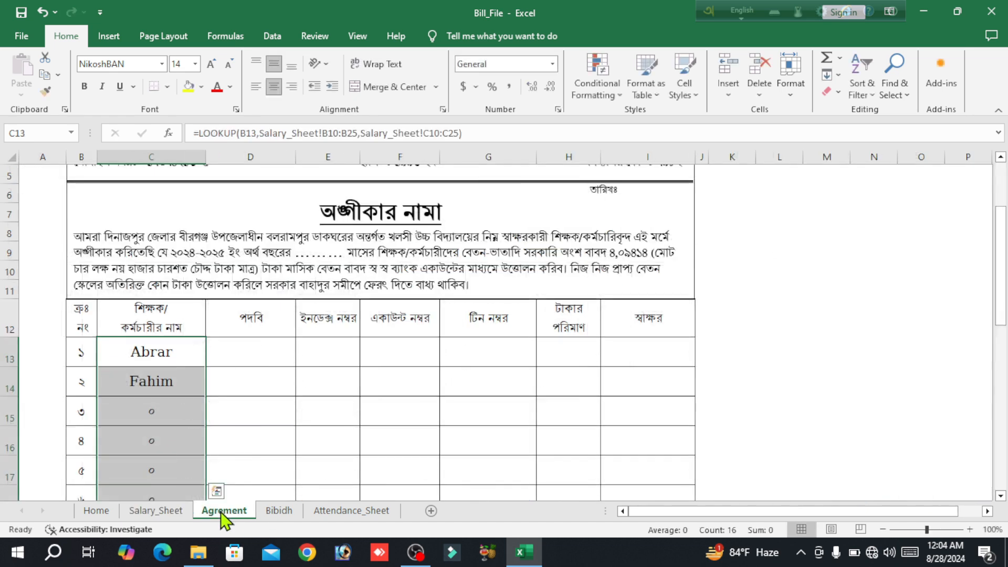
- Copy the text of C13's name lookup formula and paste it unchanged into D13 of the designation column
{"action": "left_click", "coordinate": [166, 359]}
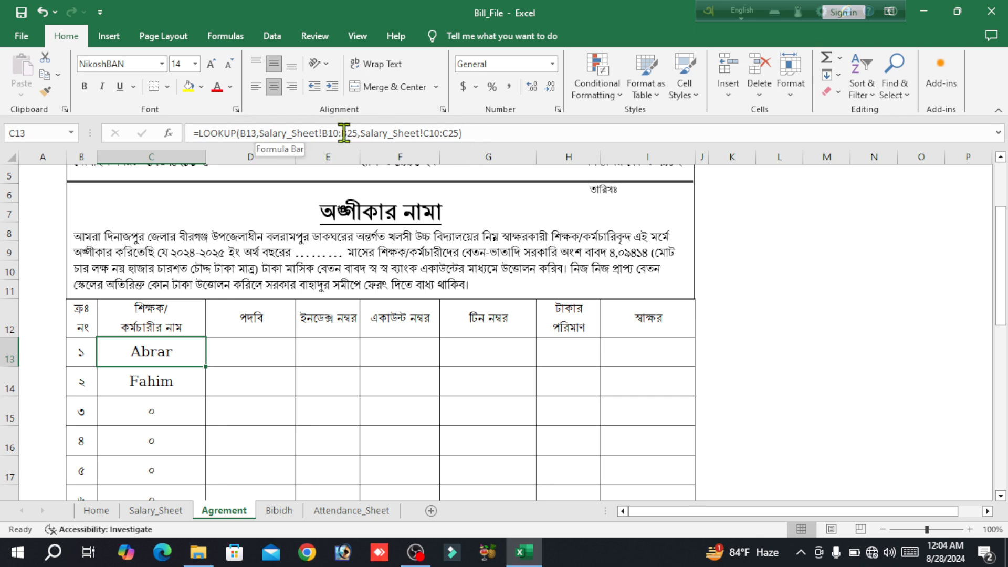
{"action": "left_click_drag", "start_coordinate": [488, 132], "coordinate": [140, 133]}
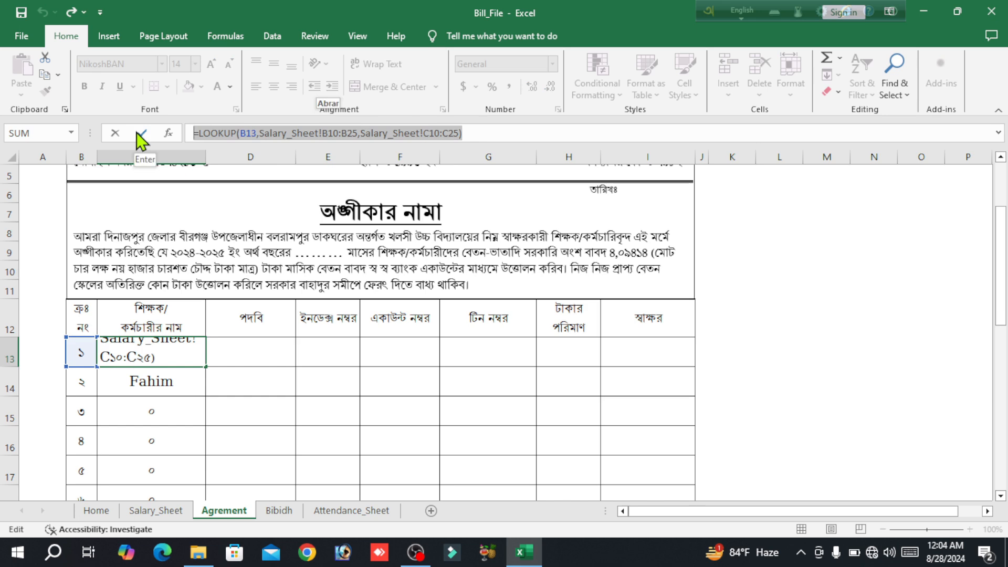
{"action": "key", "text": "ctrl+c"}
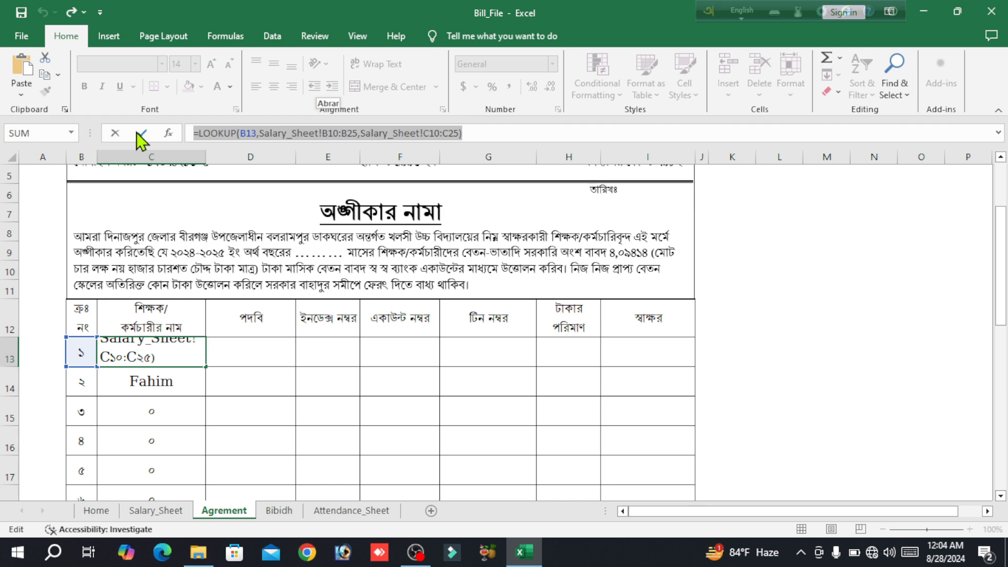
{"action": "left_click", "coordinate": [138, 133]}
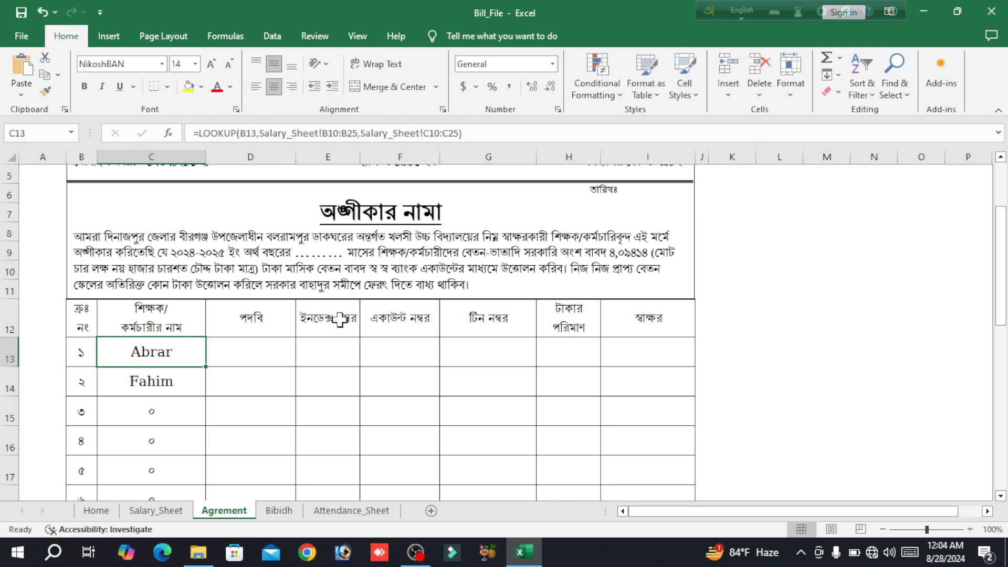
{"action": "left_click", "coordinate": [250, 352]}
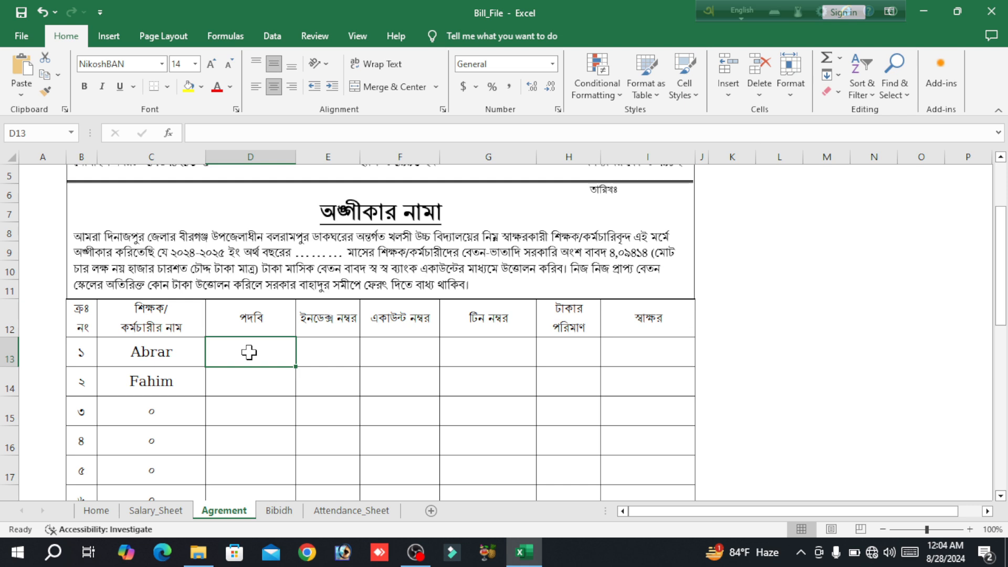
{"action": "key", "text": "ctrl+v"}
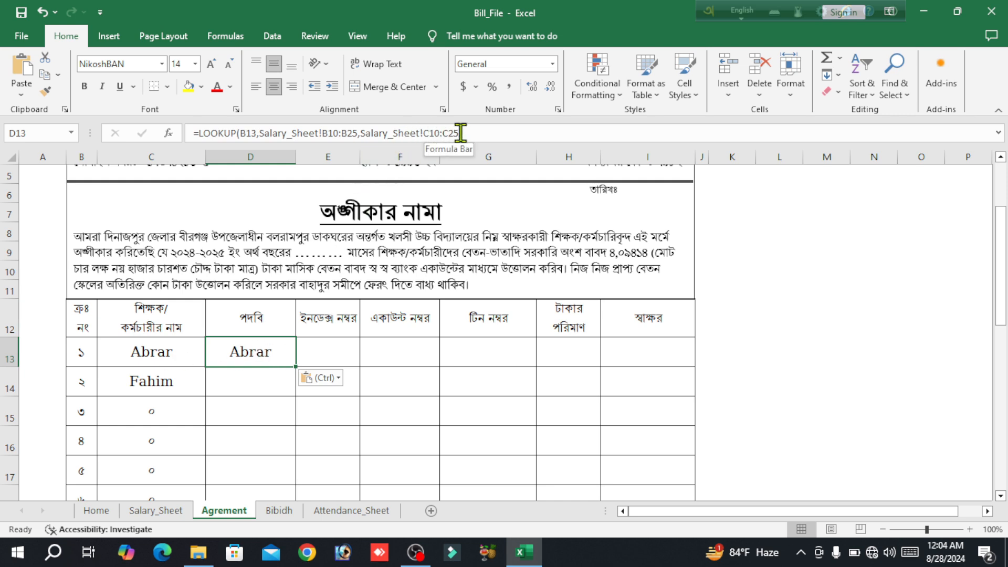
- Replace the result range in D13's LOOKUP formula with Salary_Sheet!D10:D25
{"action": "left_click_drag", "start_coordinate": [460, 133], "coordinate": [366, 133]}
{"action": "key", "text": "BackSpace"}
{"action": "key", "text": "BackSpace"}
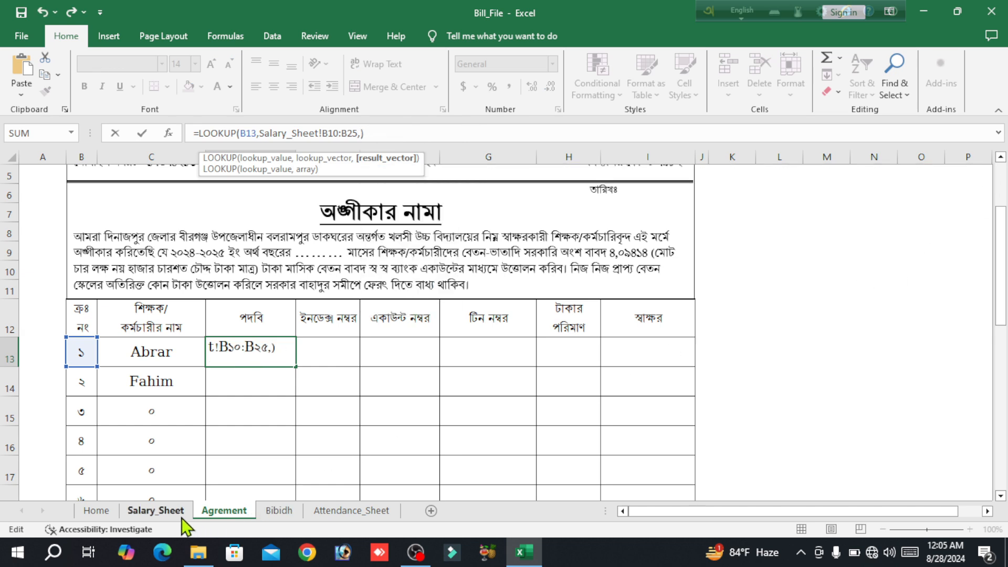
{"action": "left_click", "coordinate": [157, 512]}
{"action": "left_click_drag", "start_coordinate": [210, 349], "coordinate": [221, 458]}
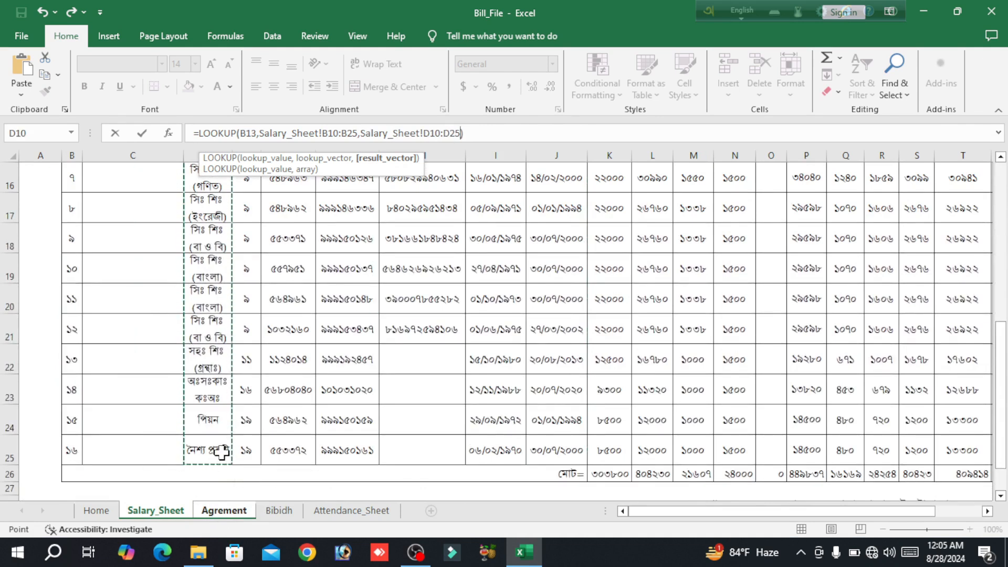
{"action": "left_click", "coordinate": [491, 138]}
{"action": "type", "text": ")"}
{"action": "key", "text": "Return"}
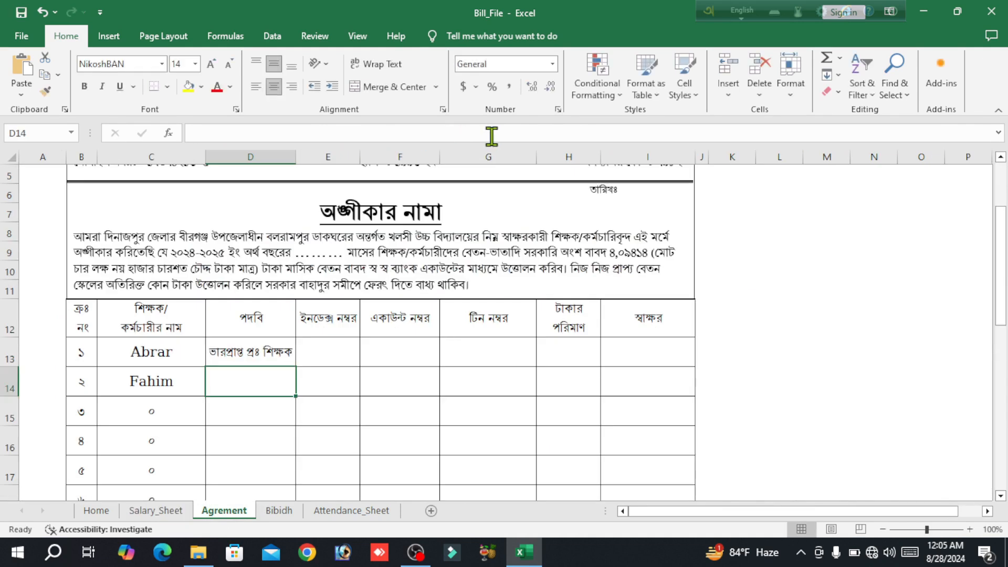
- Fill the D13 designation lookup formula down through D28
{"action": "left_click", "coordinate": [268, 354]}
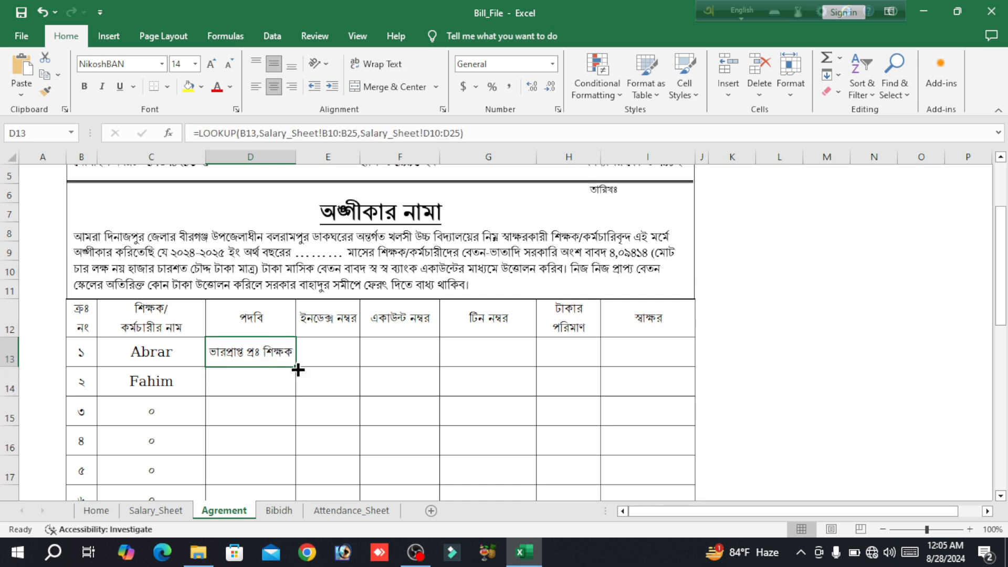
{"action": "left_click", "coordinate": [299, 369]}
{"action": "left_click", "coordinate": [298, 369]}
{"action": "left_click_drag", "start_coordinate": [294, 367], "coordinate": [288, 429]}
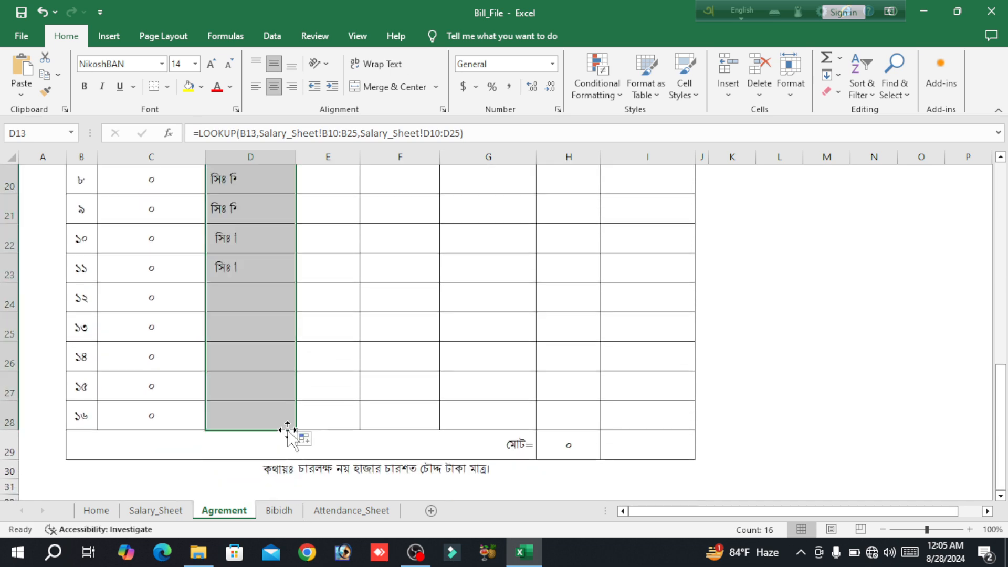
{"action": "scroll", "coordinate": [286, 355], "scroll_direction": "up", "scroll_amount": 4}
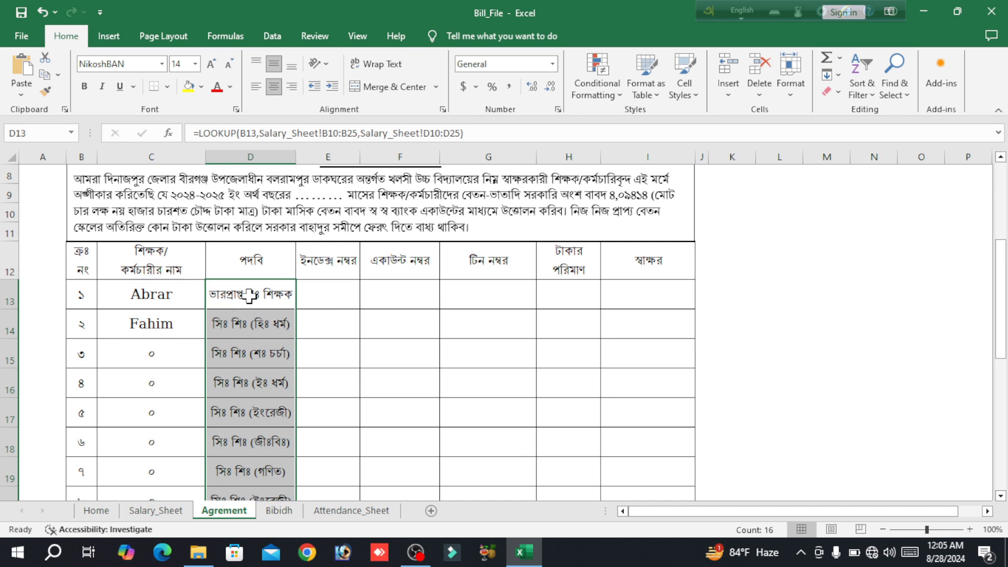
- Paste the copied LOOKUP formula into E13 of the index number column and change its result range to Salary_Sheet!F10:F25
{"action": "left_click", "coordinate": [330, 293]}
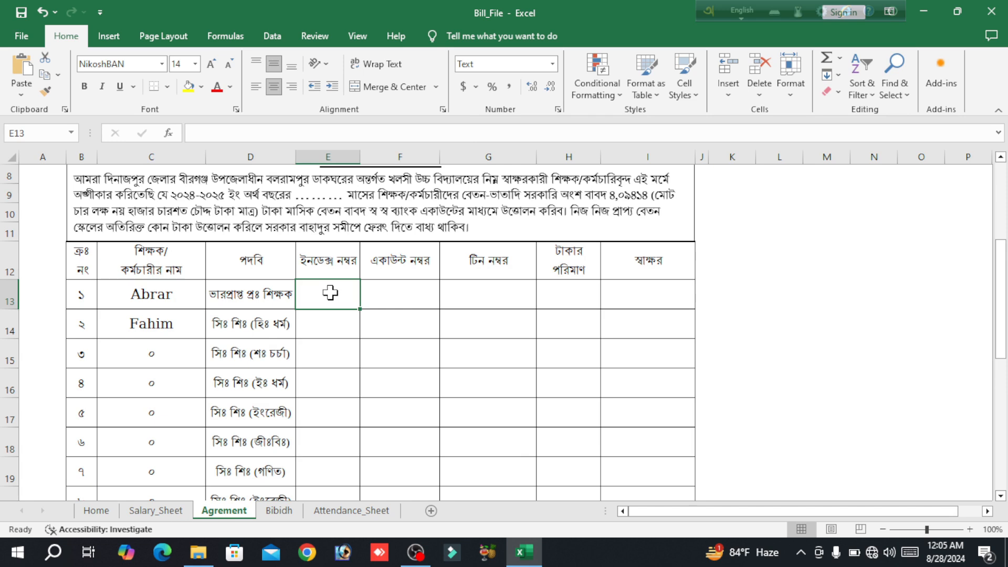
{"action": "key", "text": "ctrl+v"}
{"action": "left_click_drag", "start_coordinate": [459, 133], "coordinate": [362, 132]}
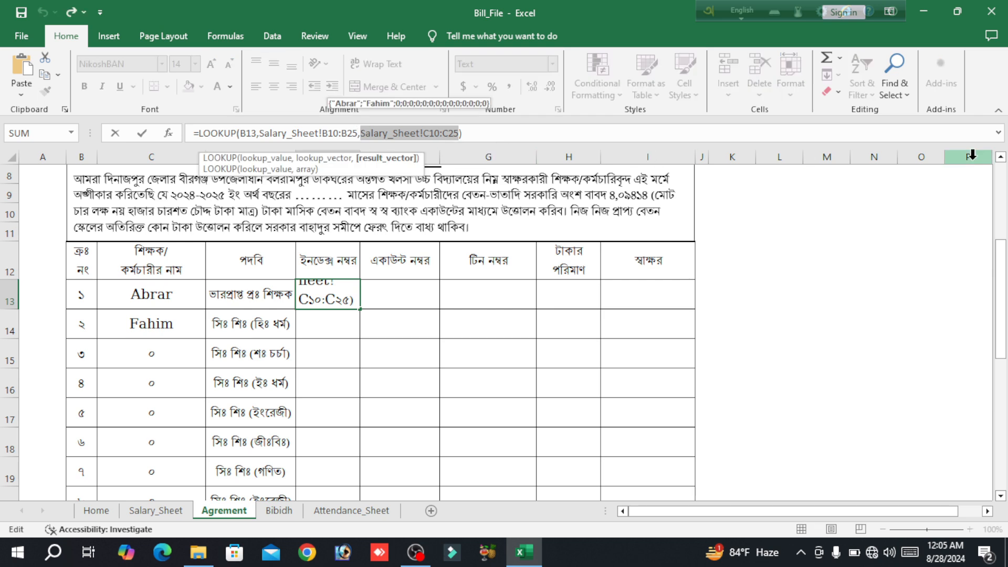
{"action": "key", "text": "BackSpace"}
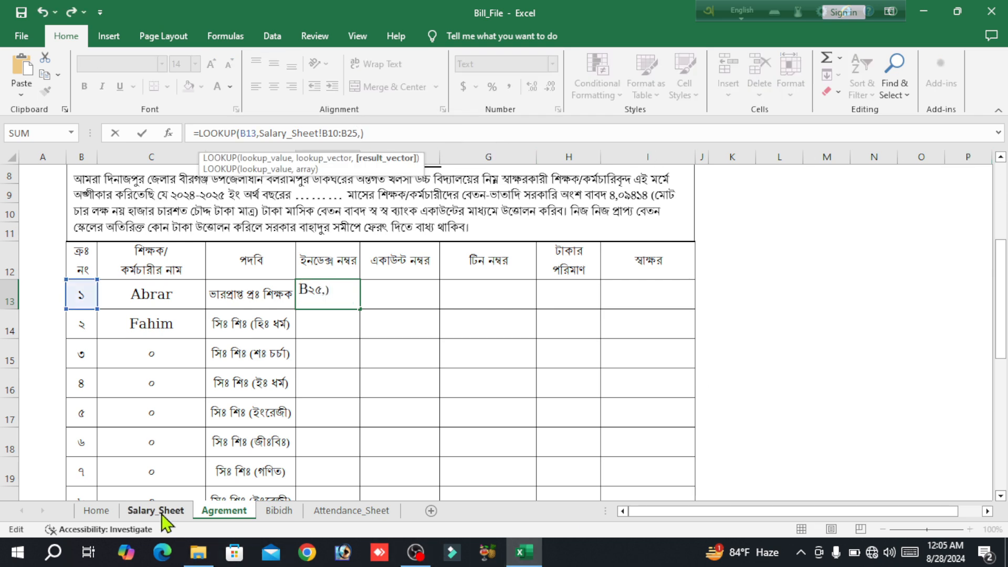
{"action": "left_click", "coordinate": [162, 512]}
{"action": "scroll", "coordinate": [346, 387], "scroll_direction": "up", "scroll_amount": 4}
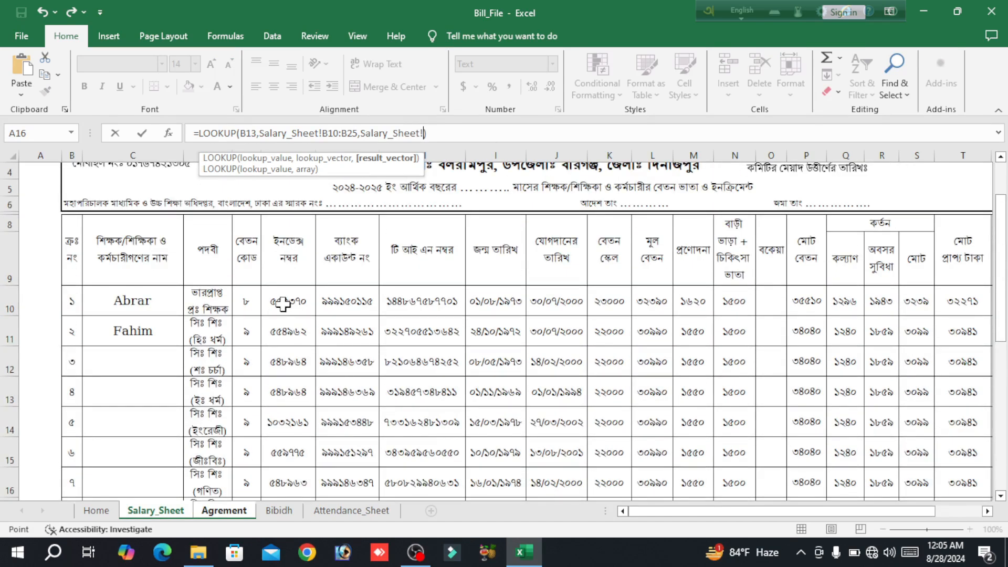
{"action": "left_click_drag", "start_coordinate": [289, 301], "coordinate": [301, 465]}
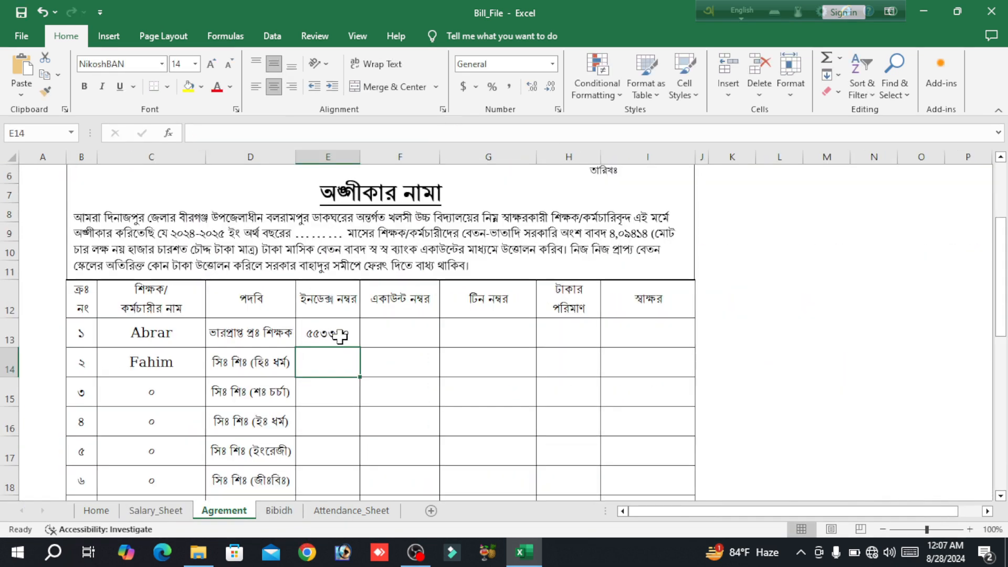
- Fill the E13 index number lookup formula down through E28
{"action": "left_click", "coordinate": [332, 329]}
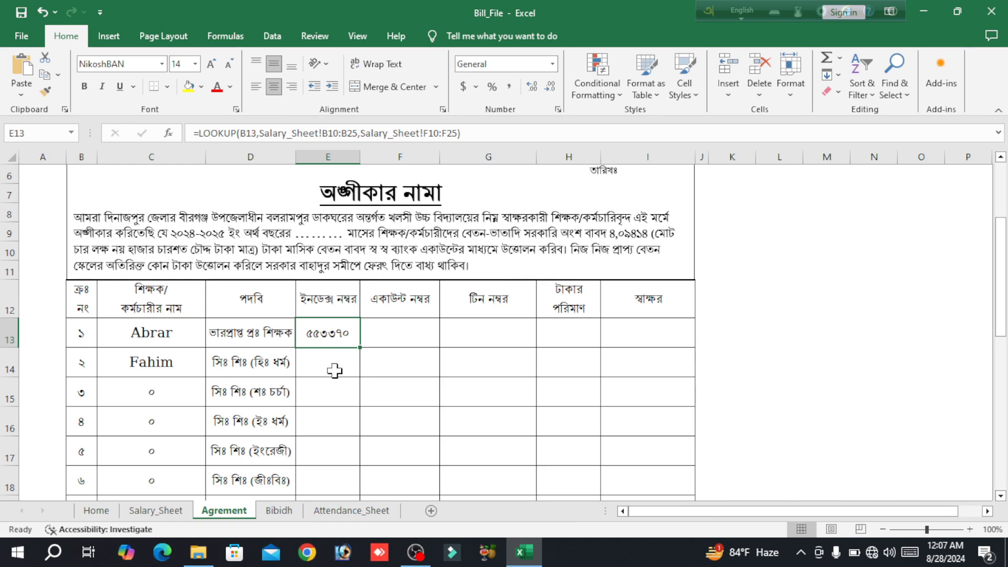
{"action": "left_click_drag", "start_coordinate": [360, 350], "coordinate": [362, 427]}
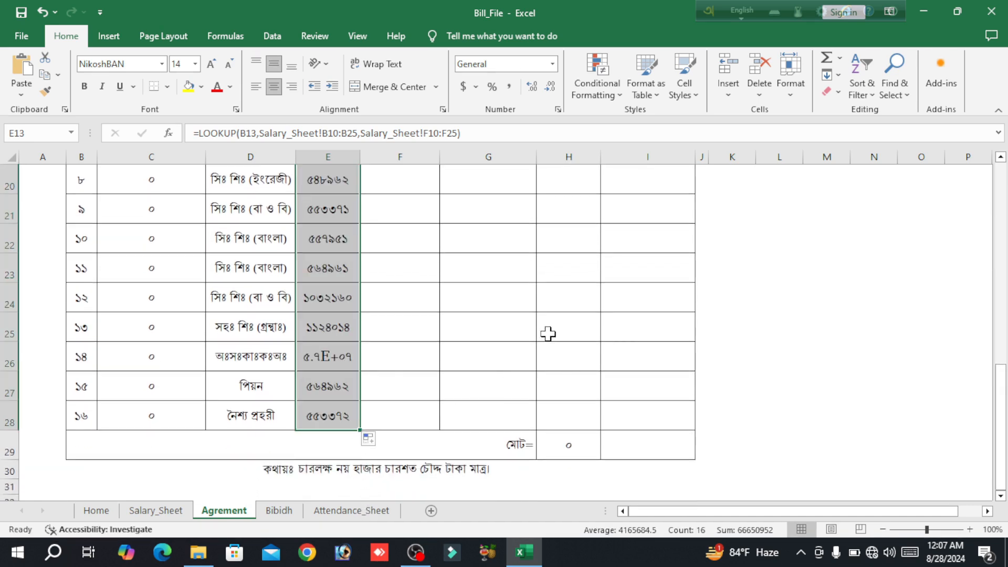
{"action": "left_click_drag", "start_coordinate": [360, 156], "coordinate": [380, 157]}
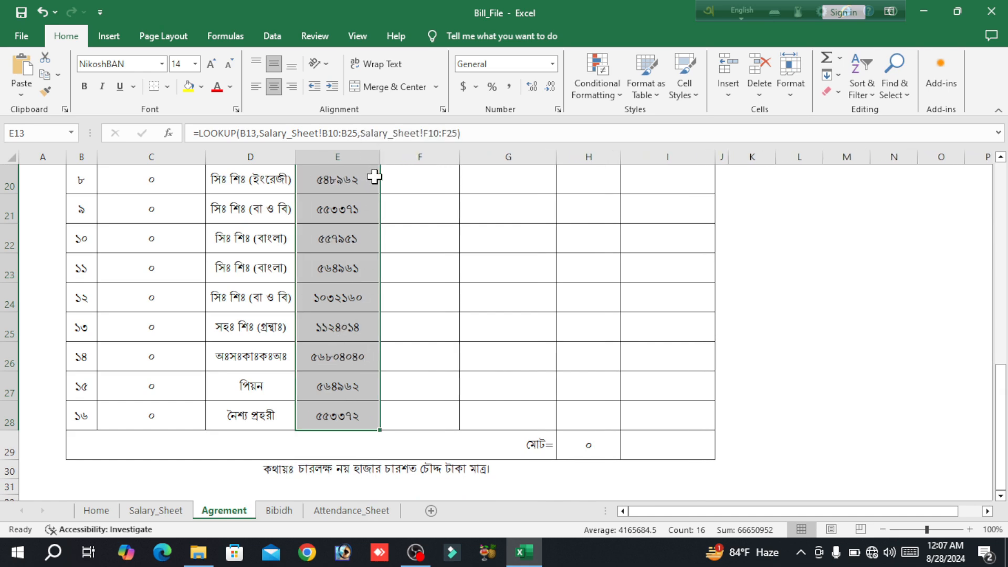
{"action": "key", "text": "ctrl+z"}
{"action": "scroll", "coordinate": [366, 184], "scroll_direction": "up", "scroll_amount": 1}
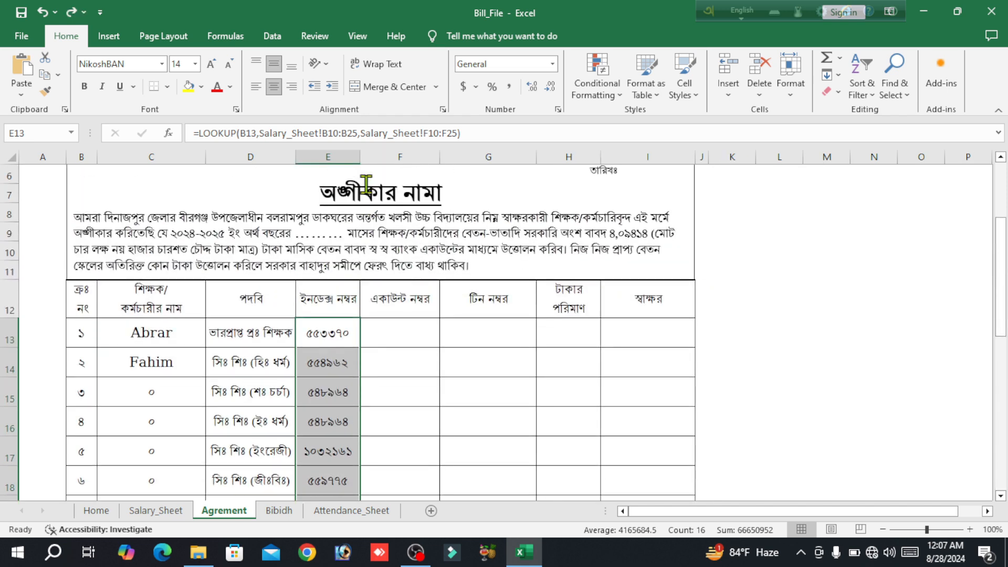
- Widen column E slightly so the long index number in row 26 fits in full
{"action": "scroll", "coordinate": [379, 347], "scroll_direction": "down", "scroll_amount": 3}
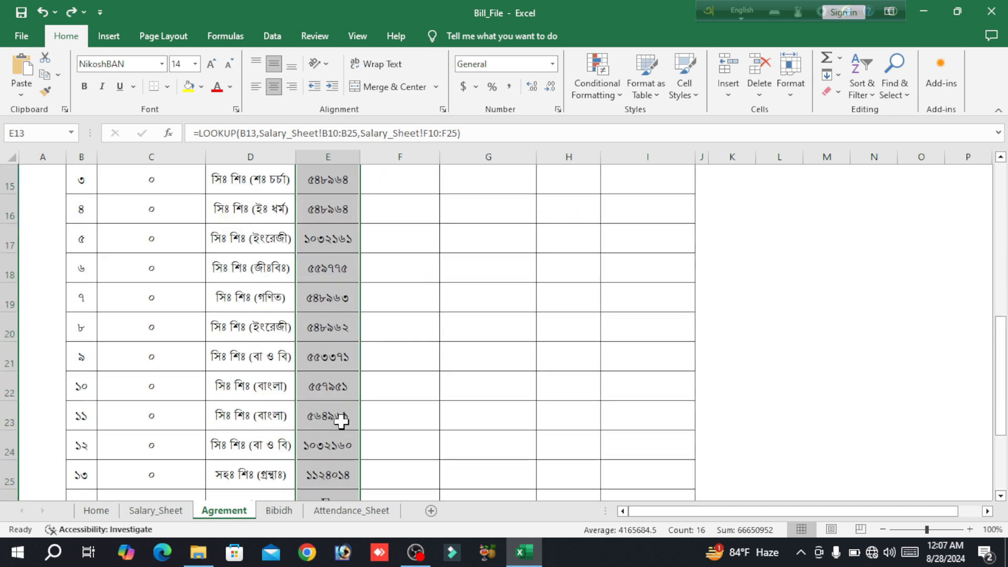
{"action": "scroll", "coordinate": [340, 418], "scroll_direction": "down", "scroll_amount": 2}
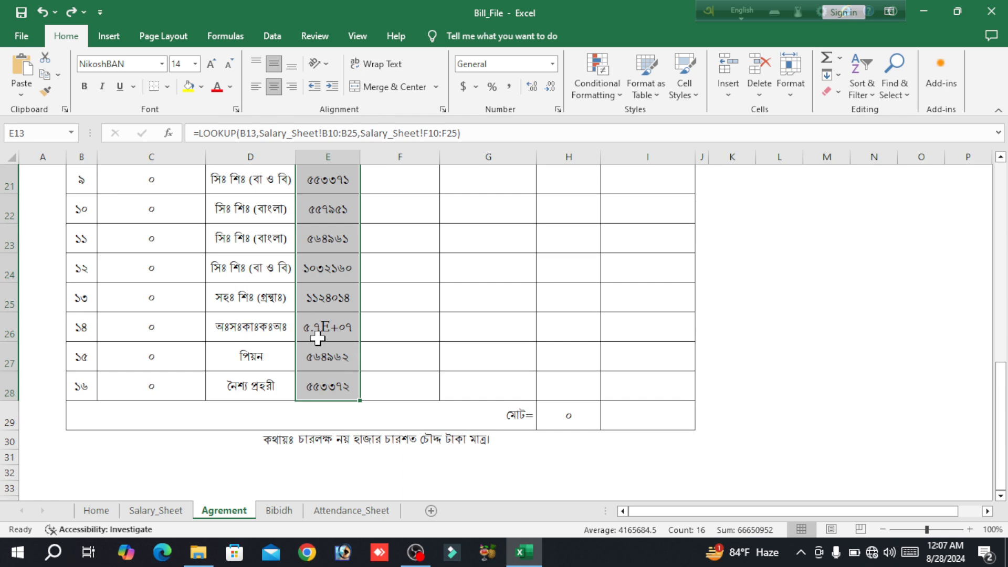
{"action": "left_click", "coordinate": [366, 335]}
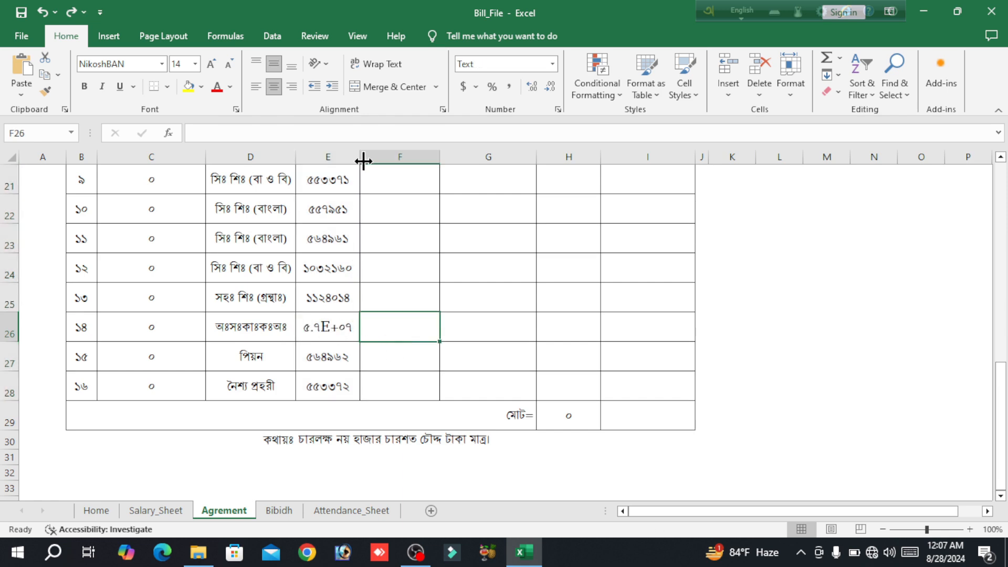
{"action": "left_click_drag", "start_coordinate": [359, 155], "coordinate": [367, 157]}
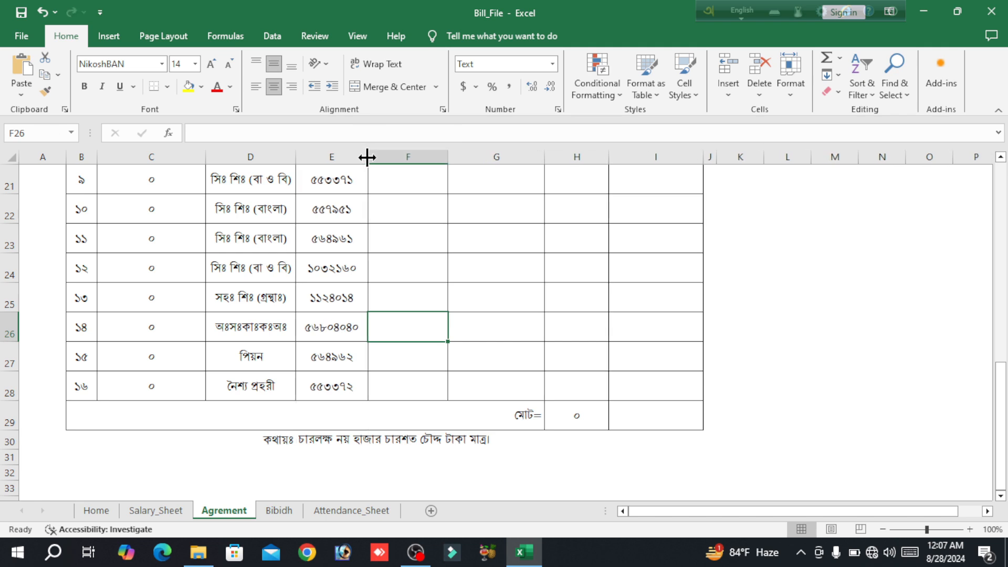
- Enter =LOOKUP(B13,Salary_Sheet!B10:B25,Salary_Sheet!G10:G255) in F13 of the account number column, reusing the copied formula
{"action": "scroll", "coordinate": [430, 319], "scroll_direction": "up", "scroll_amount": 4}
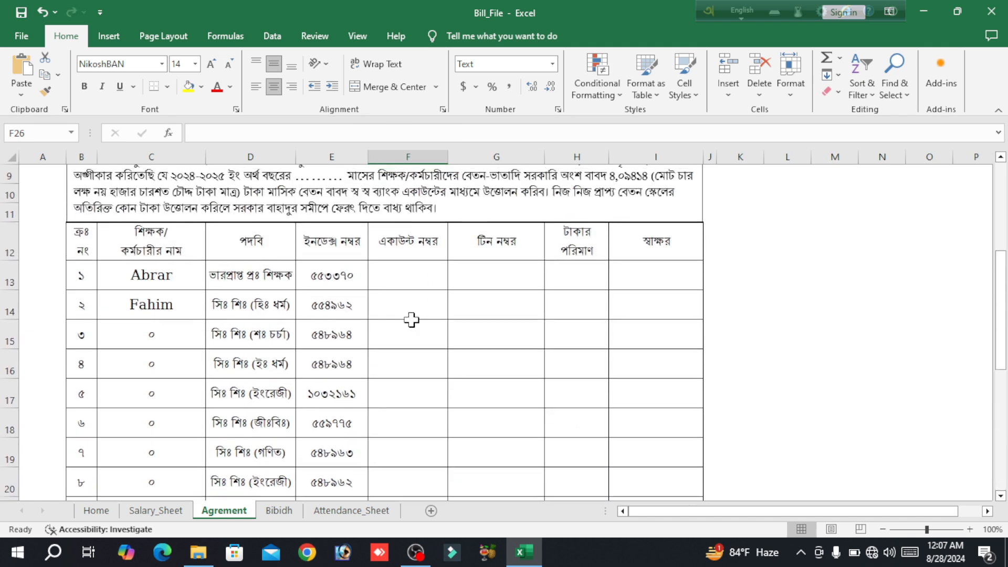
{"action": "left_click", "coordinate": [402, 273]}
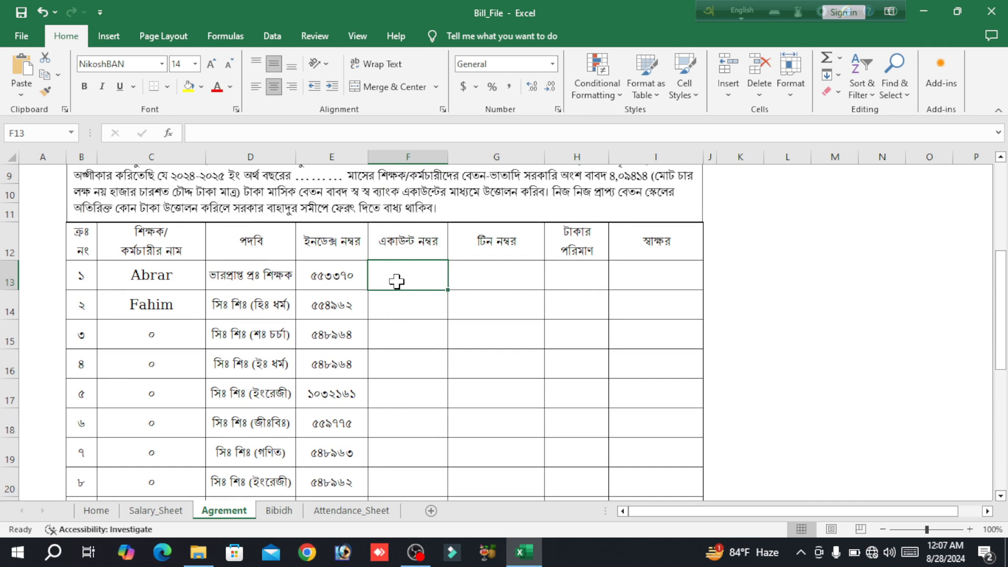
{"action": "type", "text": "=LOOKUP(B13,Salary_Sheet!B10:B25,Salary_Sheet!C10:C25)"}
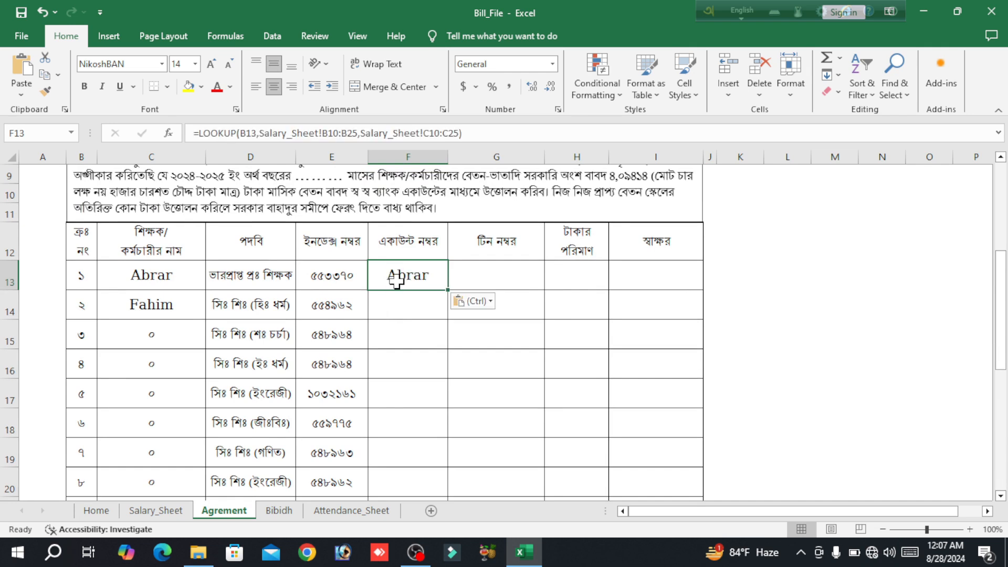
{"action": "left_click", "coordinate": [454, 133]}
{"action": "left_click_drag", "start_coordinate": [453, 133], "coordinate": [360, 132]}
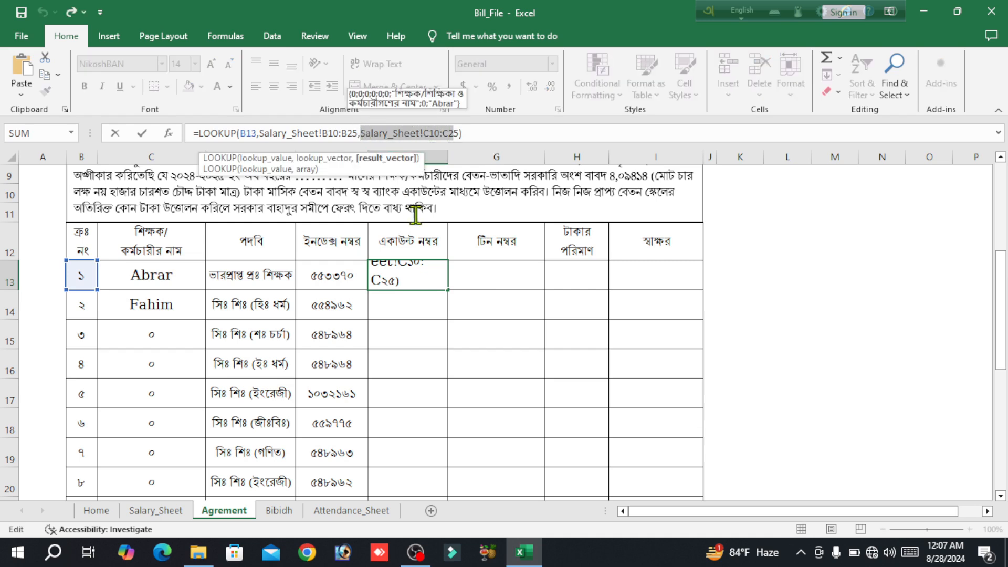
{"action": "type", "text": "5"}
{"action": "left_click", "coordinate": [156, 510]}
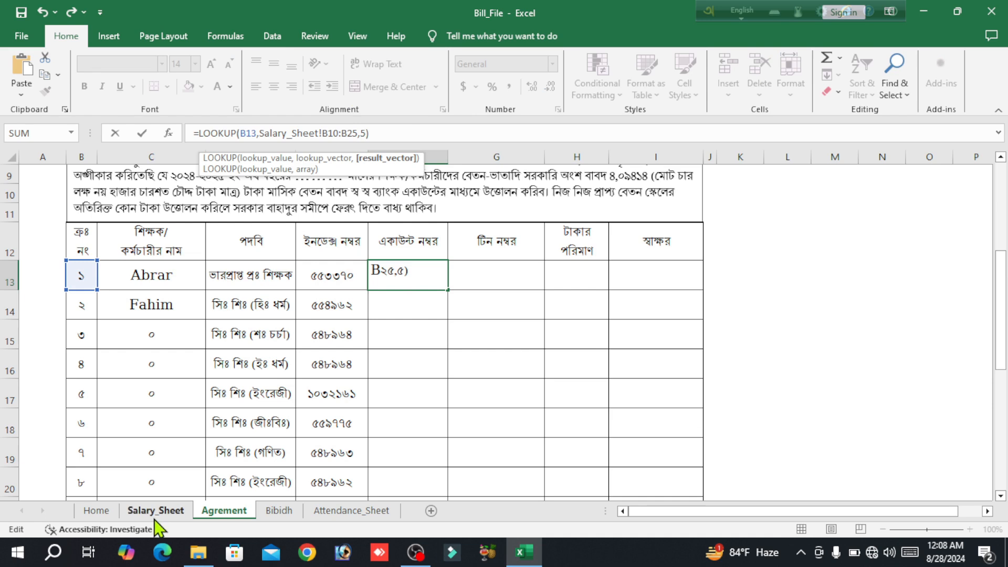
{"action": "scroll", "coordinate": [481, 347], "scroll_direction": "up", "scroll_amount": 4}
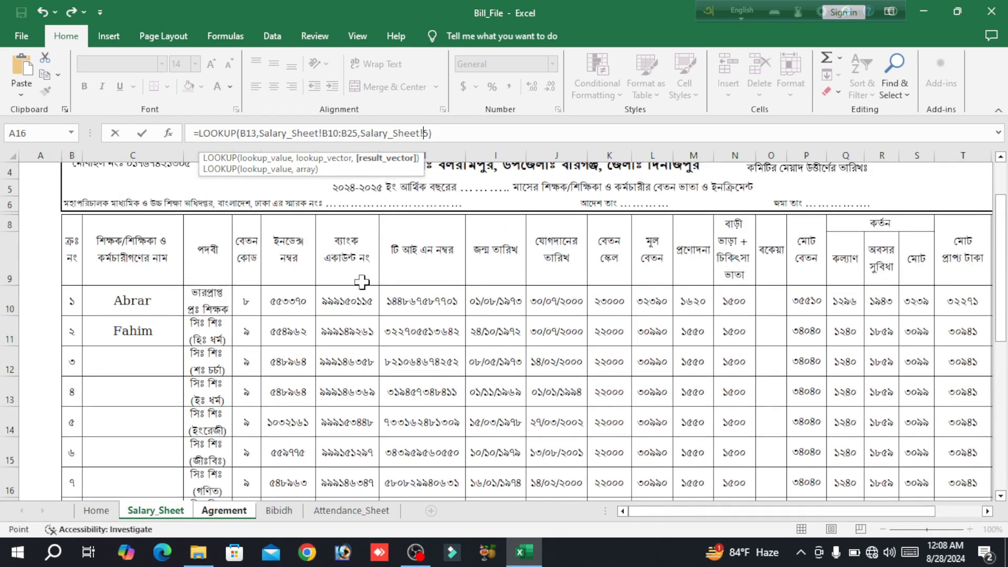
{"action": "left_click", "coordinate": [350, 300]}
{"action": "left_click_drag", "start_coordinate": [351, 300], "coordinate": [357, 455]}
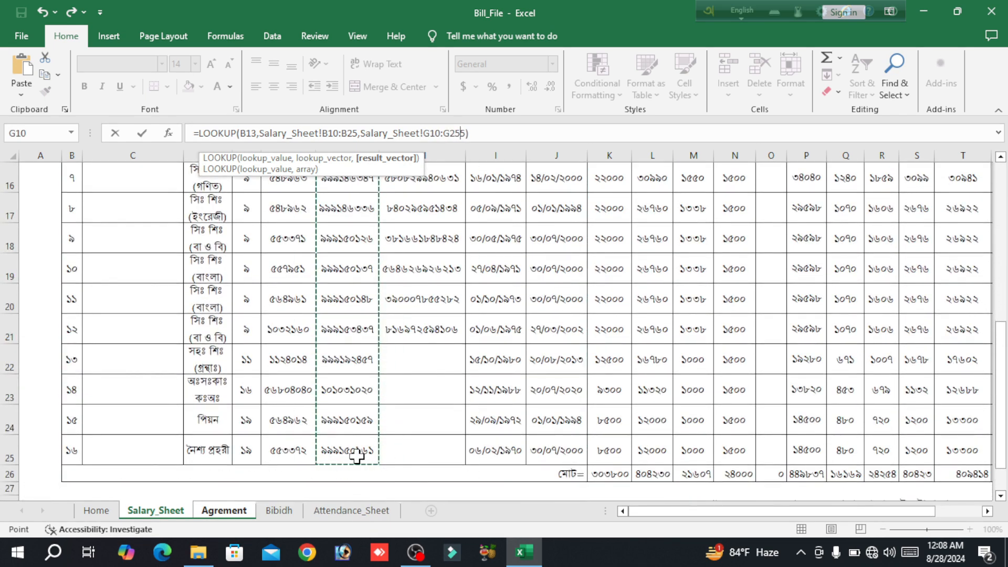
{"action": "left_click", "coordinate": [482, 131]}
{"action": "key", "text": "Return"}
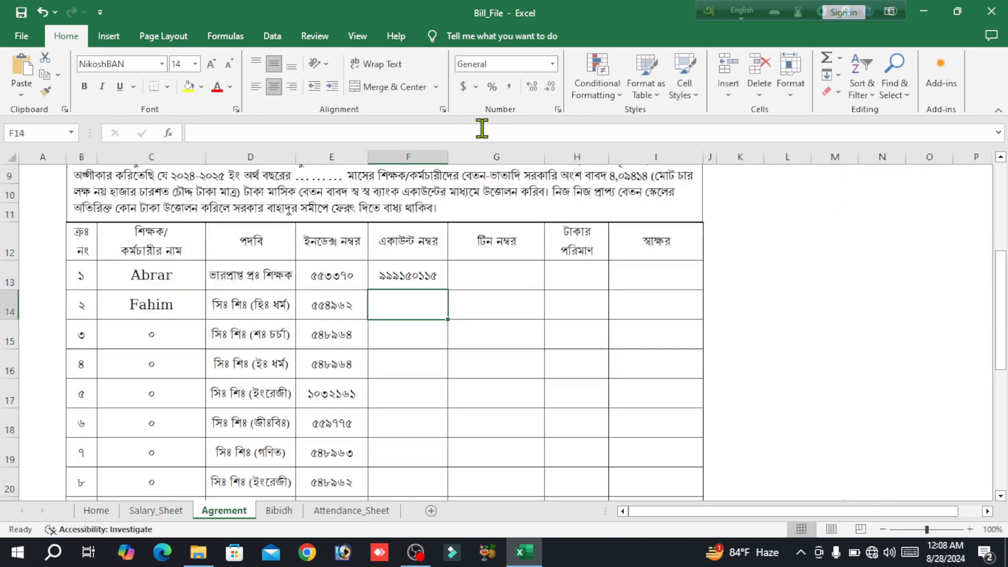
- Fill the F13 account number lookup formula down through F28
{"action": "left_click", "coordinate": [433, 285]}
{"action": "left_click_drag", "start_coordinate": [451, 293], "coordinate": [444, 430]}
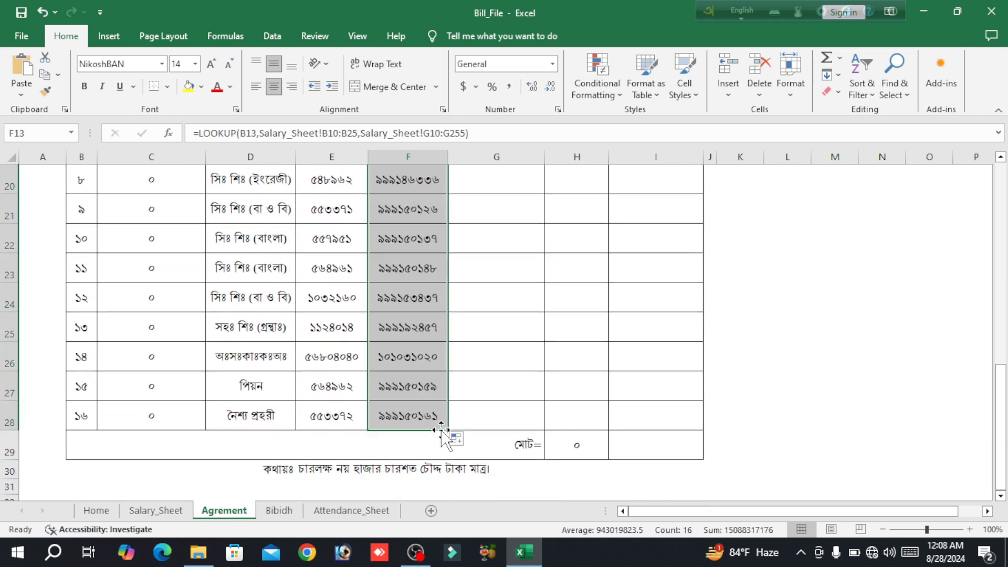
{"action": "scroll", "coordinate": [540, 327], "scroll_direction": "up", "scroll_amount": 4}
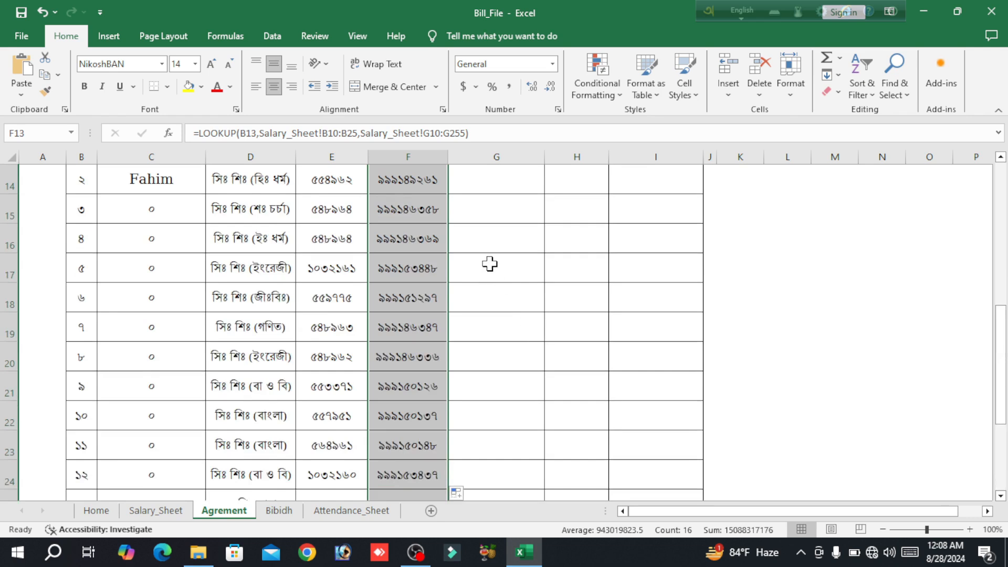
- Enter =LOOKUP(B13,Salary_Sheet!B10:B25,Salary_Sheet!H10:H25) in G13 of the TIN number column, reusing the copied formula
{"action": "left_click", "coordinate": [506, 302]}
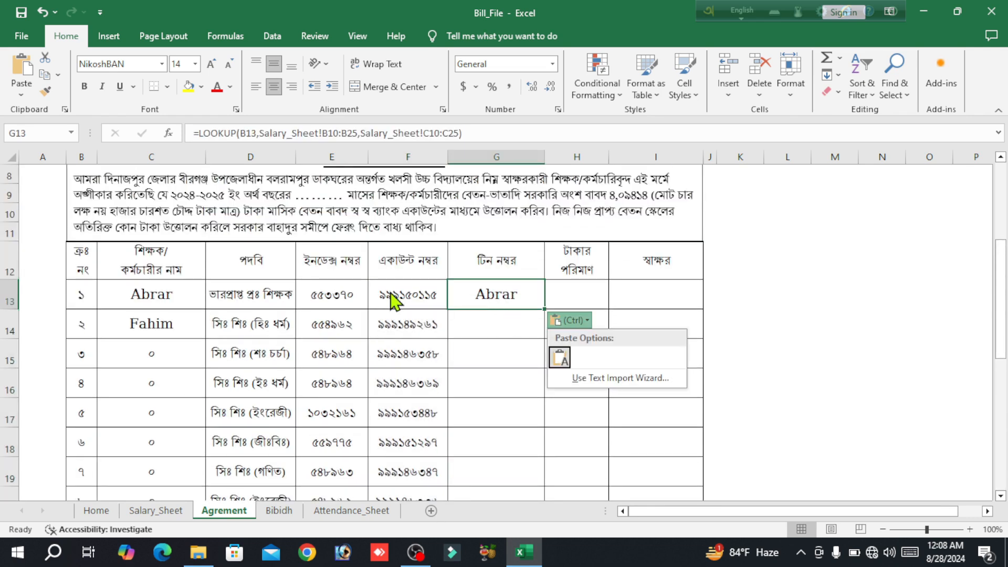
{"action": "left_click", "coordinate": [458, 133]}
{"action": "left_click_drag", "start_coordinate": [458, 133], "coordinate": [363, 133]}
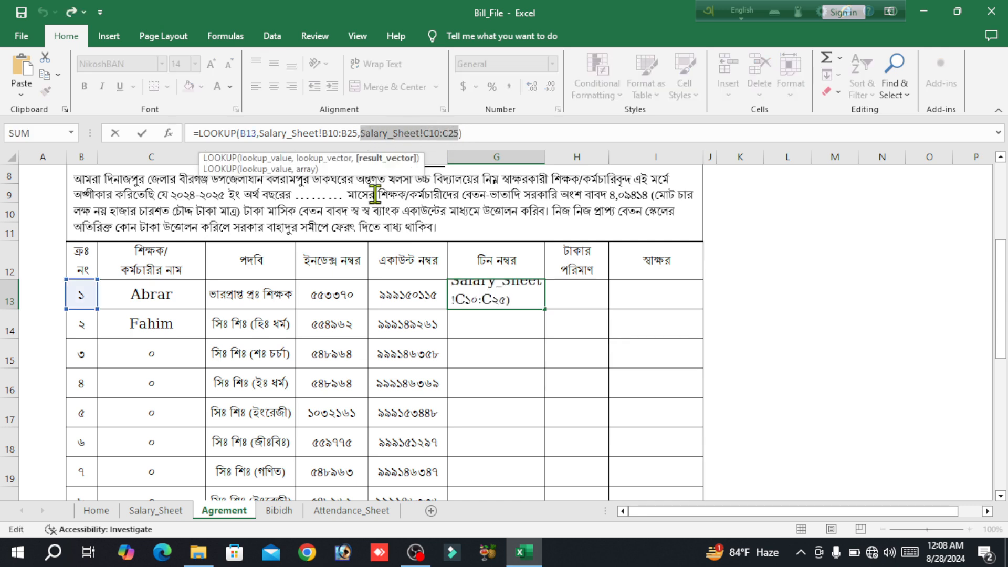
{"action": "key", "text": "BackSpace"}
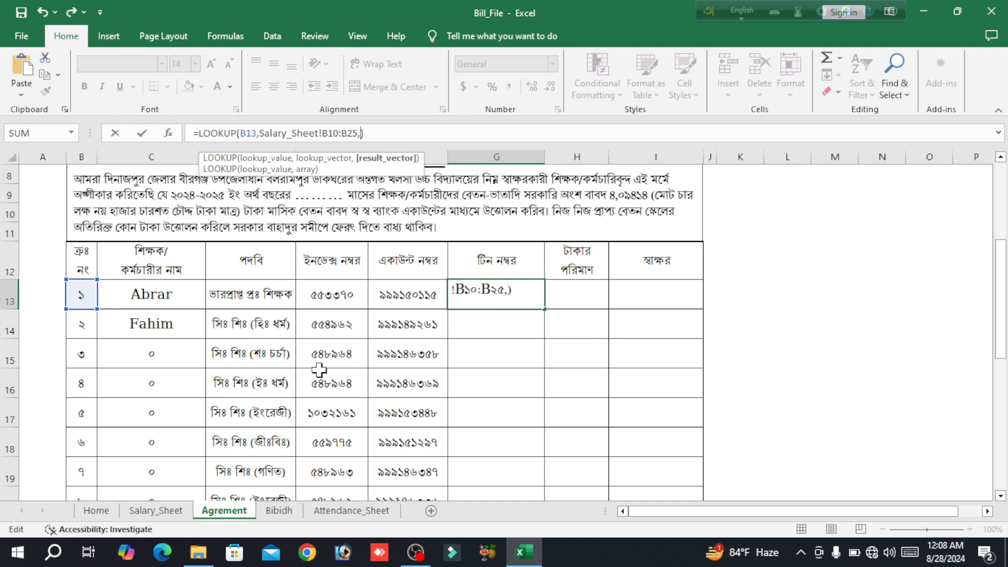
{"action": "left_click", "coordinate": [155, 510]}
{"action": "scroll", "coordinate": [371, 371], "scroll_direction": "down", "scroll_amount": 4}
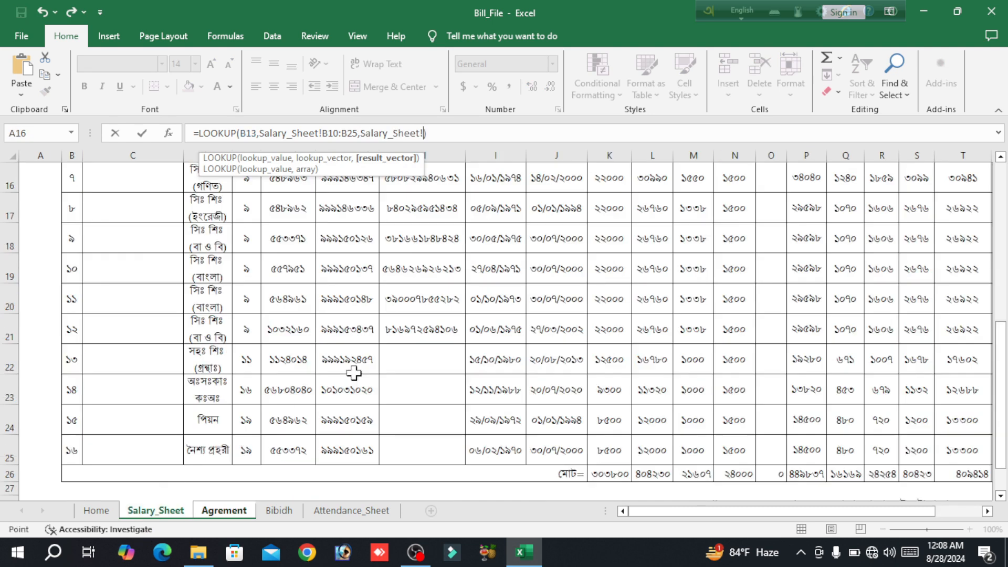
{"action": "scroll", "coordinate": [410, 364], "scroll_direction": "up", "scroll_amount": 5}
{"action": "left_click_drag", "start_coordinate": [420, 352], "coordinate": [441, 457]}
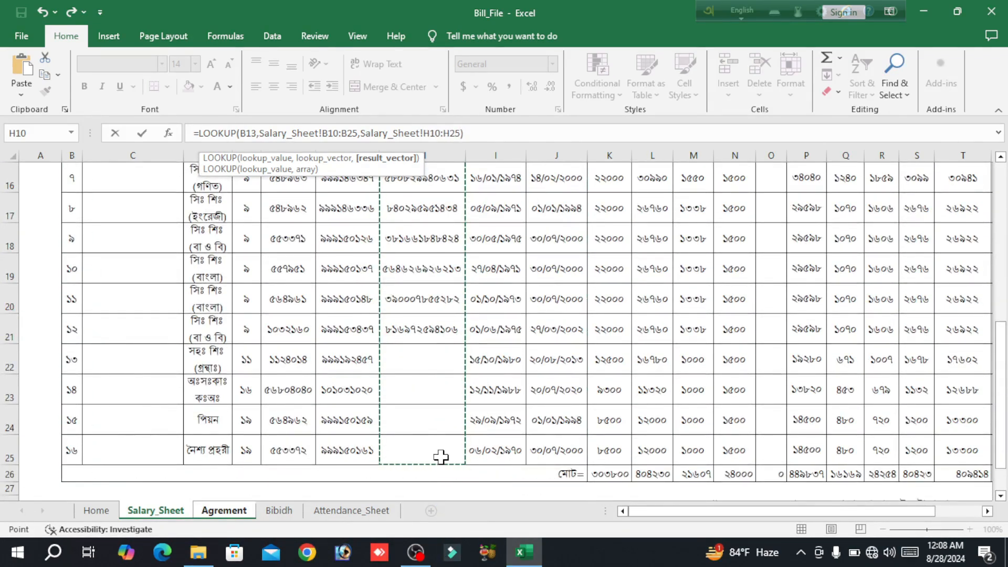
{"action": "left_click", "coordinate": [481, 133]}
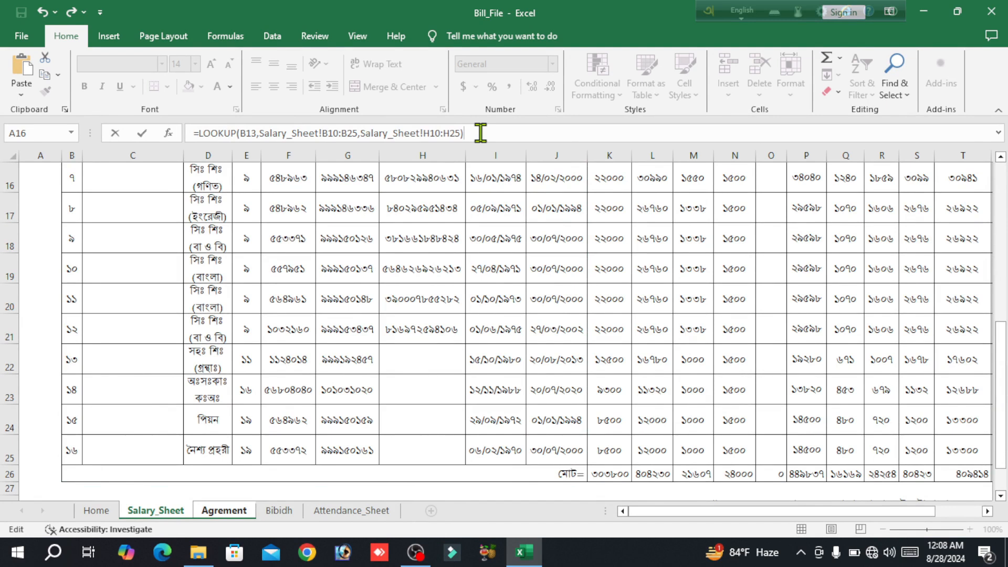
{"action": "key", "text": "Return"}
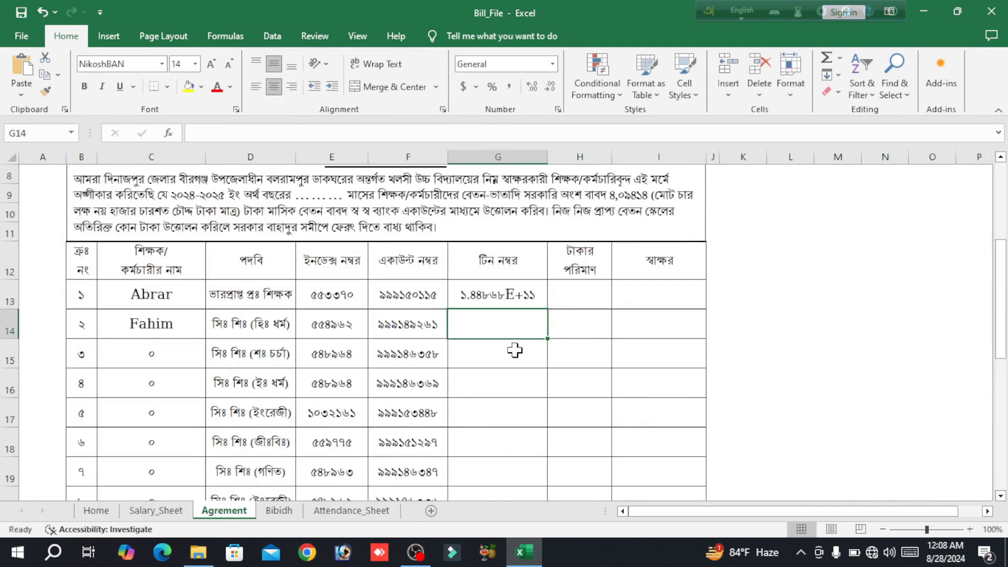
{"action": "left_click", "coordinate": [523, 295]}
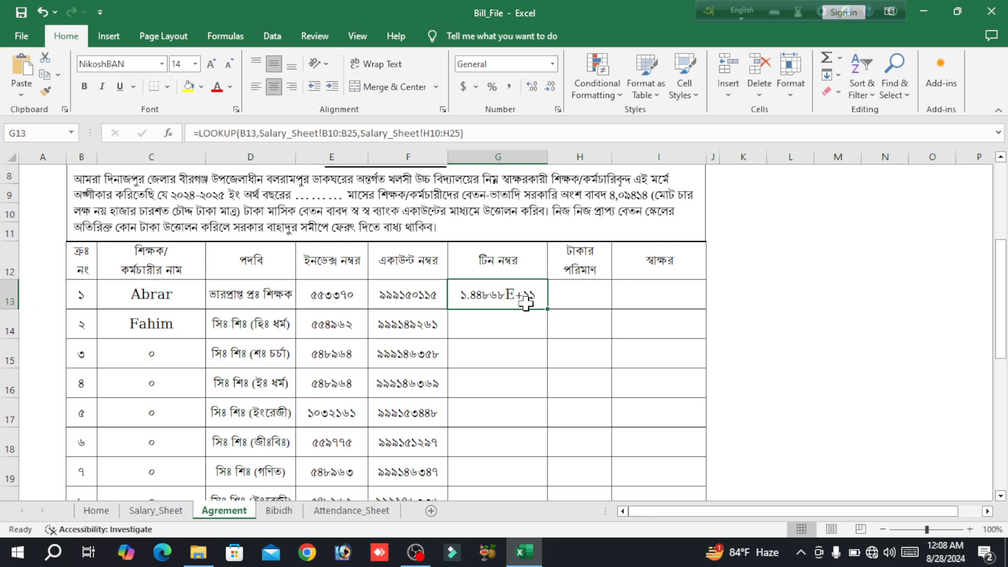
{"action": "left_click", "coordinate": [173, 514]}
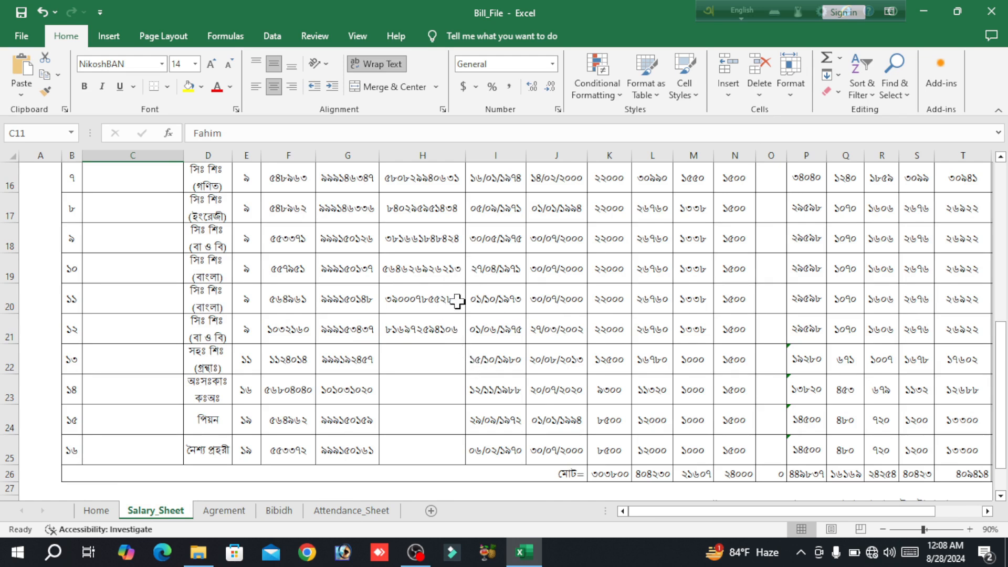
{"action": "left_click", "coordinate": [224, 511]}
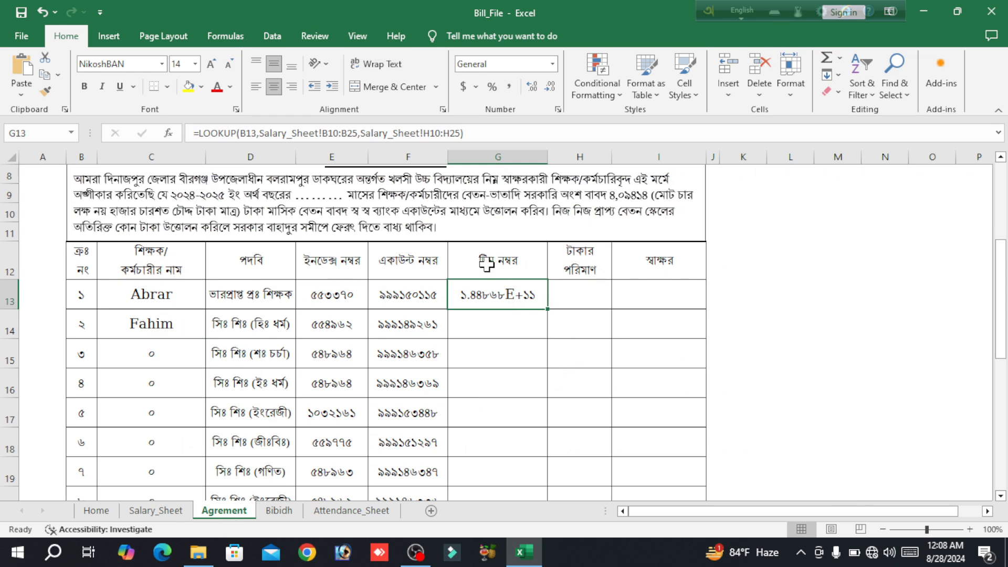
{"action": "left_click", "coordinate": [558, 110]}
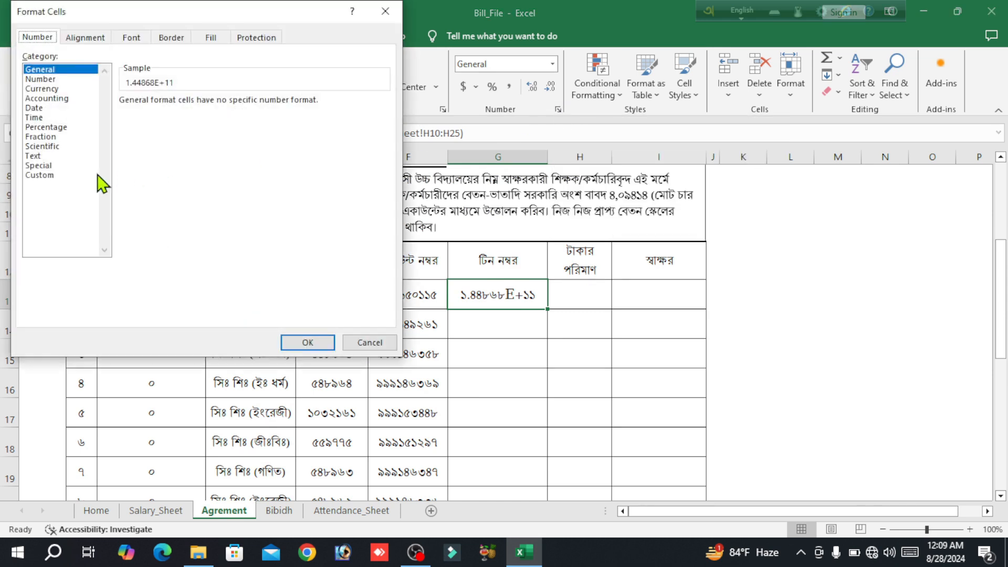
{"action": "left_click", "coordinate": [37, 175]}
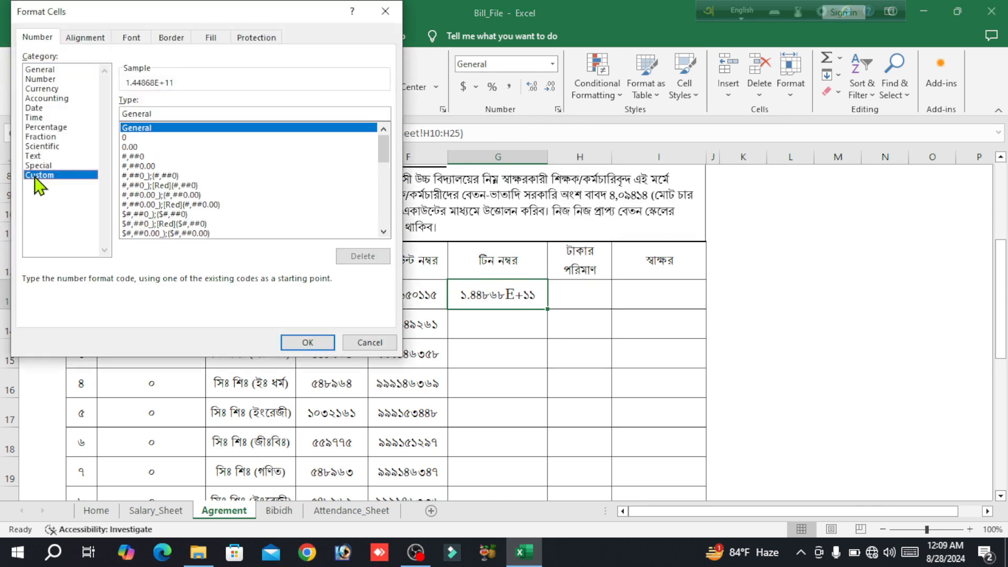
{"action": "left_click", "coordinate": [125, 138]}
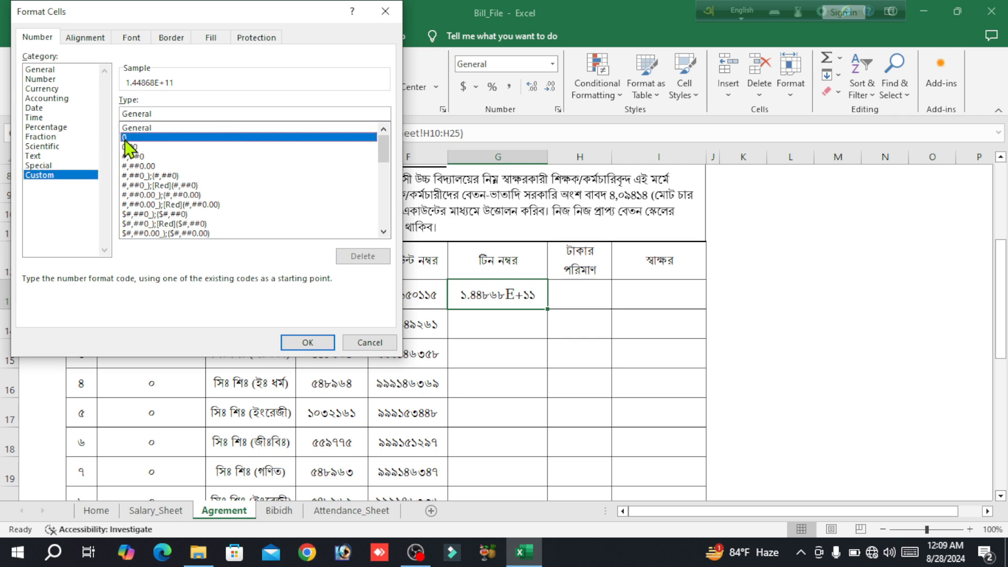
{"action": "left_click", "coordinate": [135, 111]}
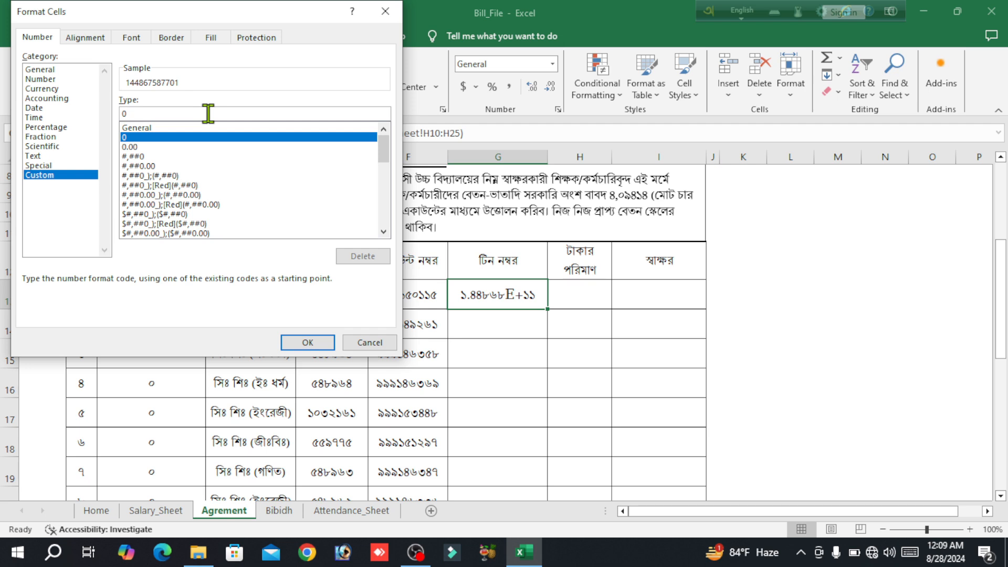
{"action": "type", "text": "00000000000"}
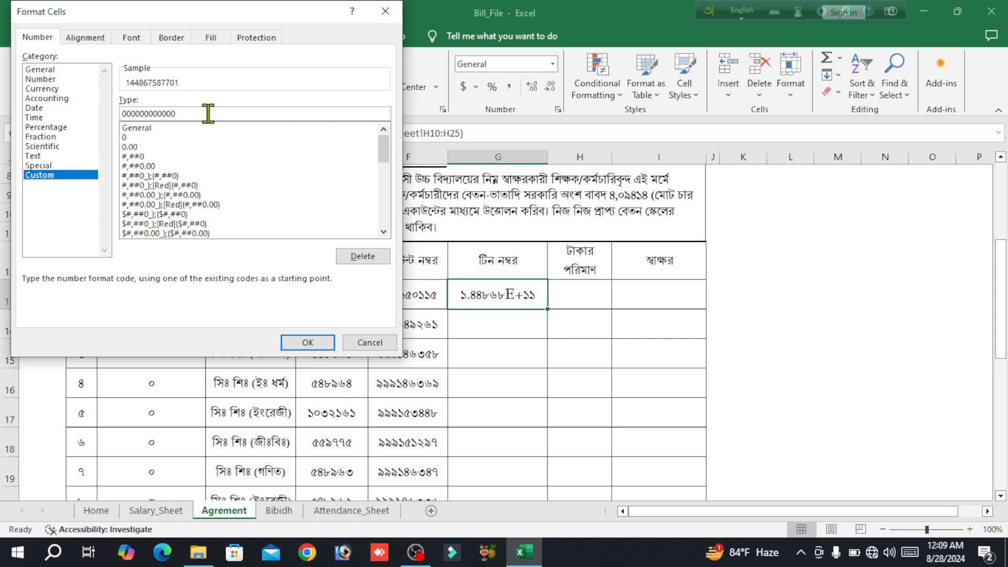
{"action": "left_click", "coordinate": [302, 342]}
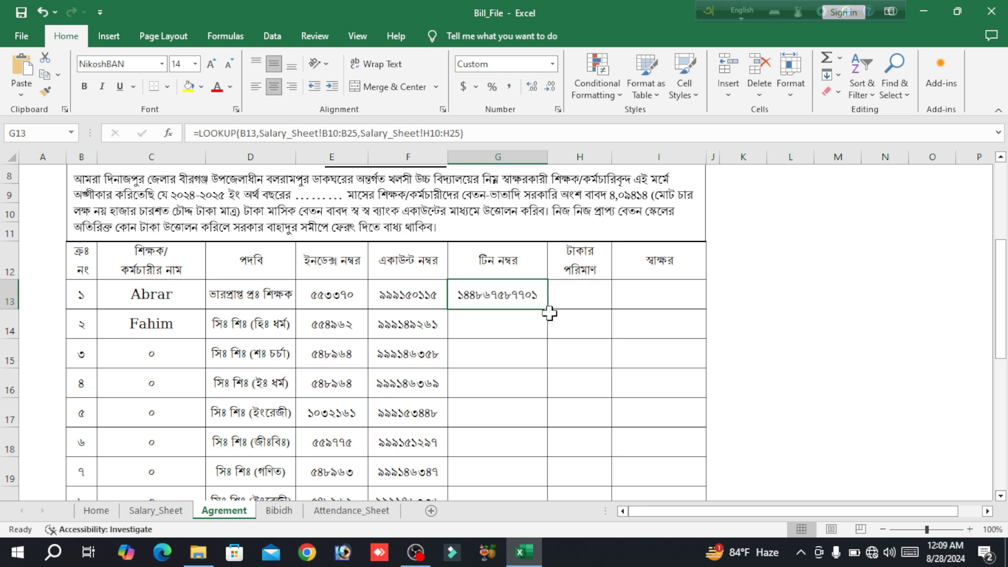
{"action": "mouse_move", "coordinate": [548, 311]}
{"action": "left_mouse_down"}
{"action": "mouse_move", "coordinate": [550, 509]}
{"action": "mouse_move", "coordinate": [545, 436]}
{"action": "left_mouse_up"}
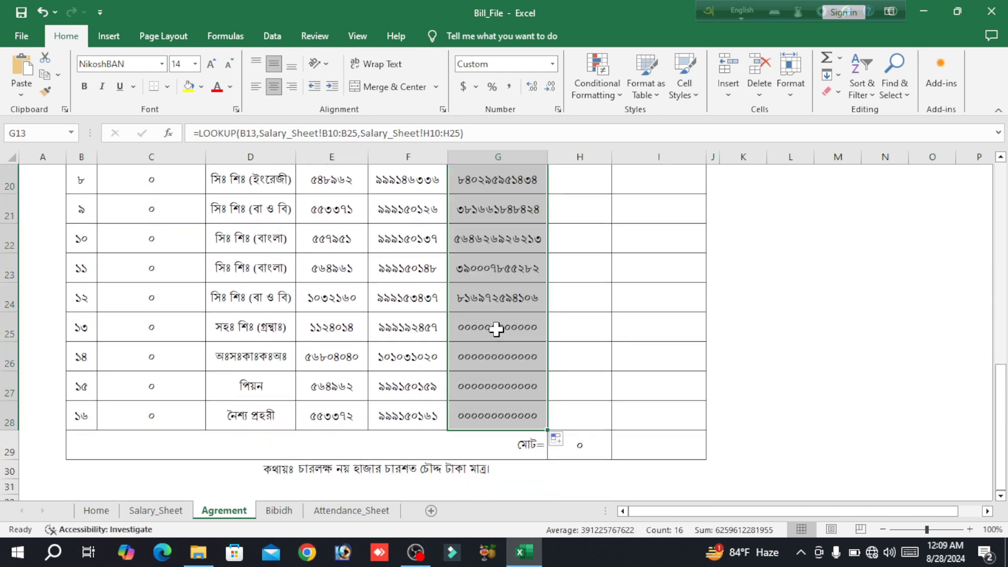
{"action": "scroll", "coordinate": [648, 275], "scroll_direction": "up", "scroll_amount": 4}
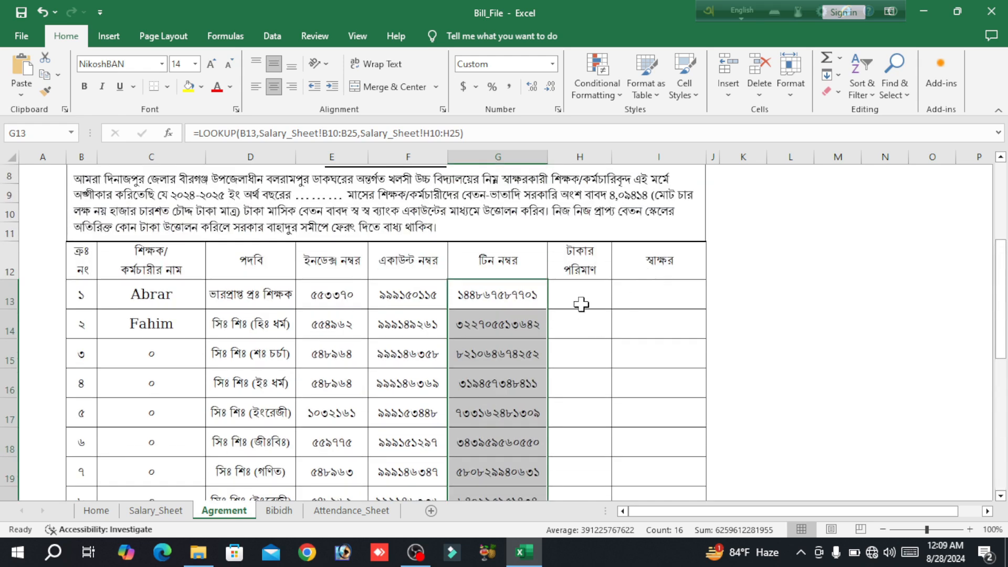
- Enter =LOOKUP(B13,Salary_Sheet!B10:B25,Salary_Sheet!T10:T25) in H13 of the amount column, reusing the copied formula
{"action": "left_click", "coordinate": [582, 295]}
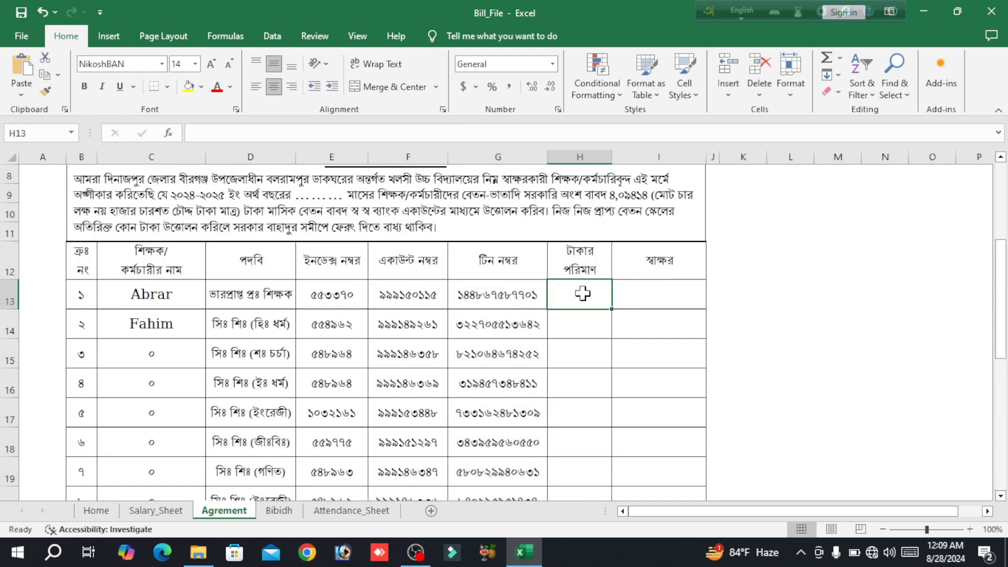
{"action": "type", "text": "=LOOKUP(B13,Salary_Sheet!B10:B25,Salary_Sheet!C10:C25)"}
{"action": "key", "text": "ctrl"}
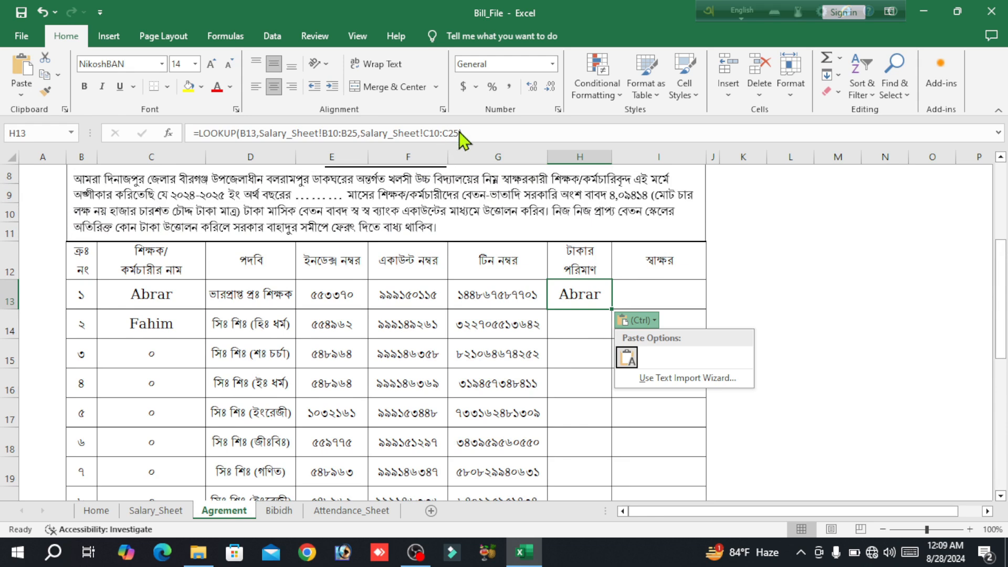
{"action": "key", "text": "Escape"}
{"action": "left_click_drag", "start_coordinate": [459, 132], "coordinate": [359, 132]}
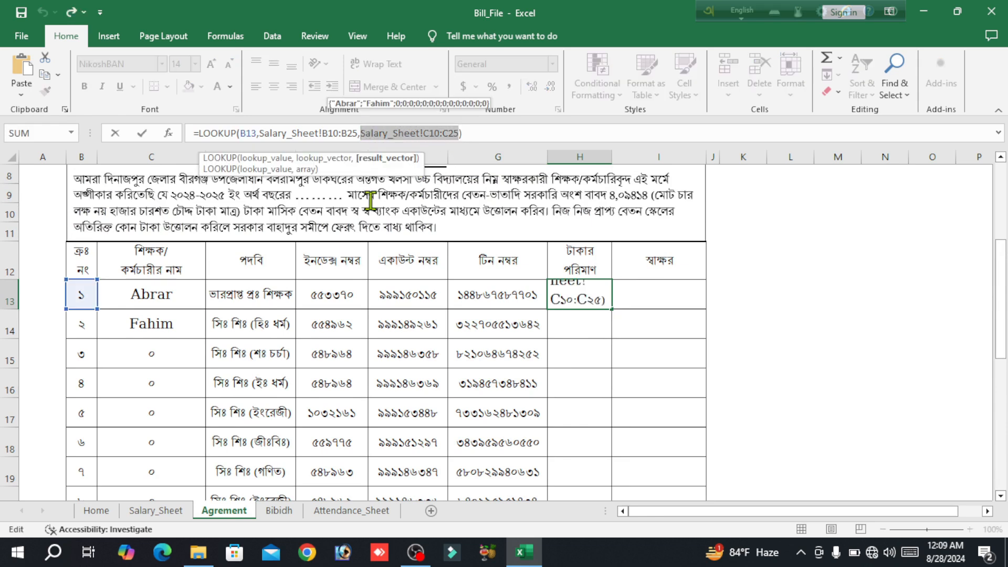
{"action": "key", "text": "BackSpace"}
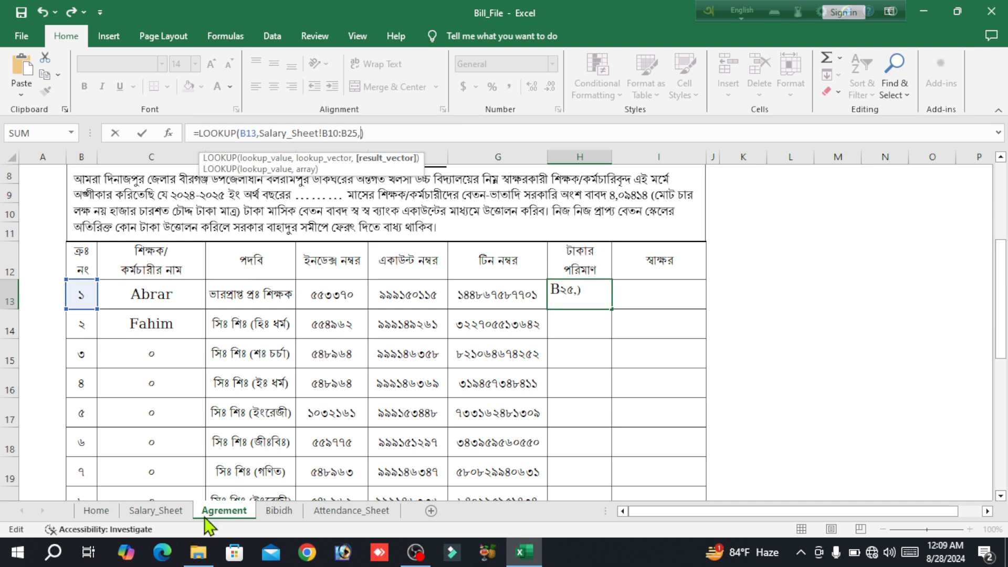
{"action": "left_click", "coordinate": [156, 510]}
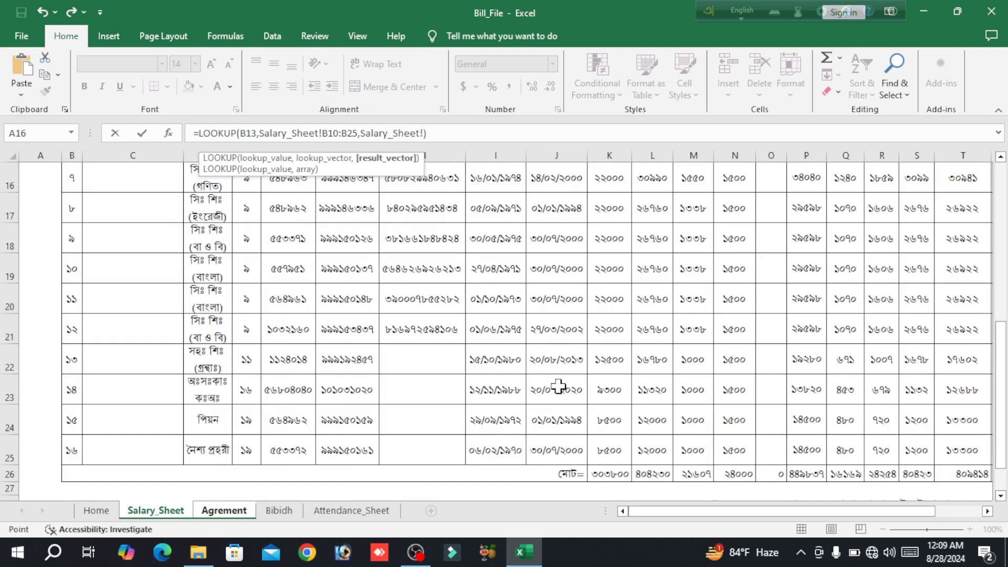
{"action": "left_click_drag", "start_coordinate": [761, 512], "coordinate": [806, 512]}
{"action": "scroll", "coordinate": [734, 375], "scroll_direction": "up", "scroll_amount": 5}
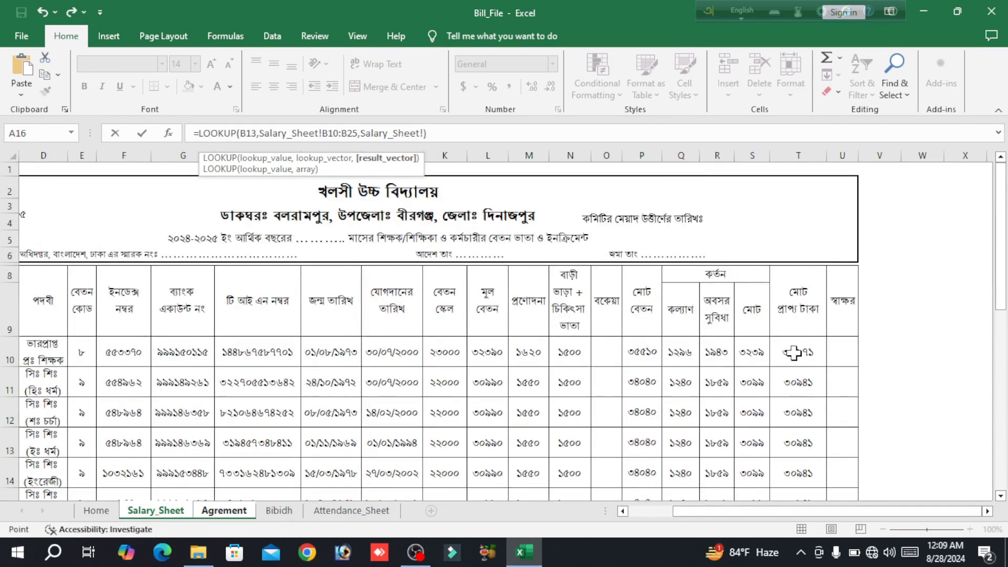
{"action": "left_click_drag", "start_coordinate": [797, 351], "coordinate": [807, 439]}
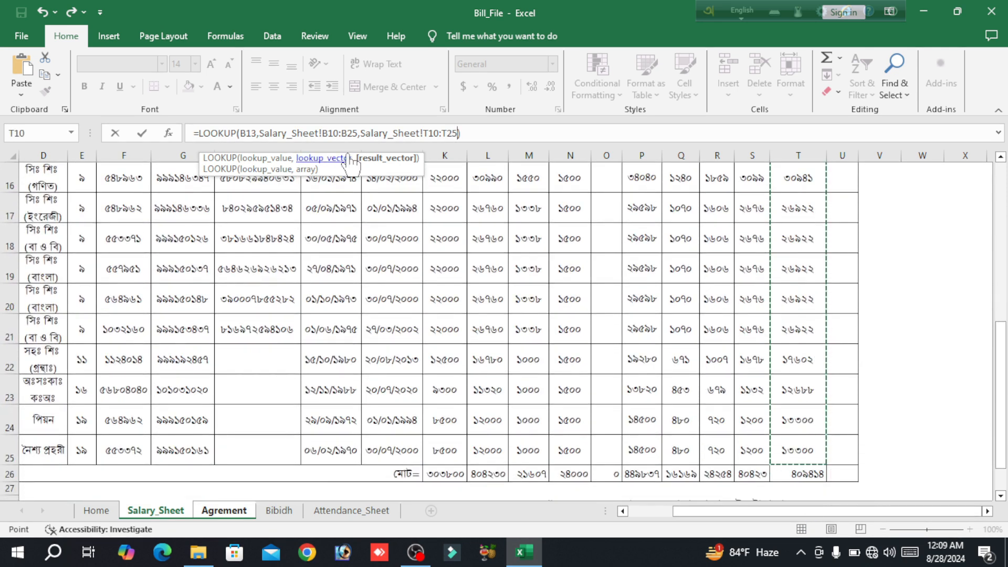
{"action": "left_click", "coordinate": [481, 134]}
{"action": "key", "text": "Return"}
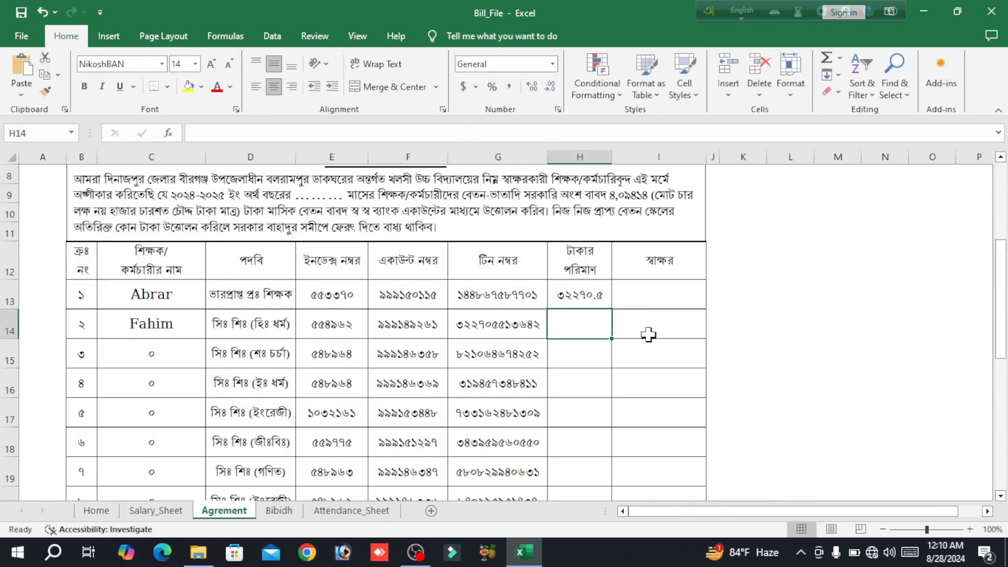
- Fill the H13 amount lookup formula down through H28 and check the total in H29
{"action": "left_click", "coordinate": [573, 298]}
{"action": "left_click_drag", "start_coordinate": [614, 312], "coordinate": [607, 435]}
{"action": "left_click", "coordinate": [583, 444]}
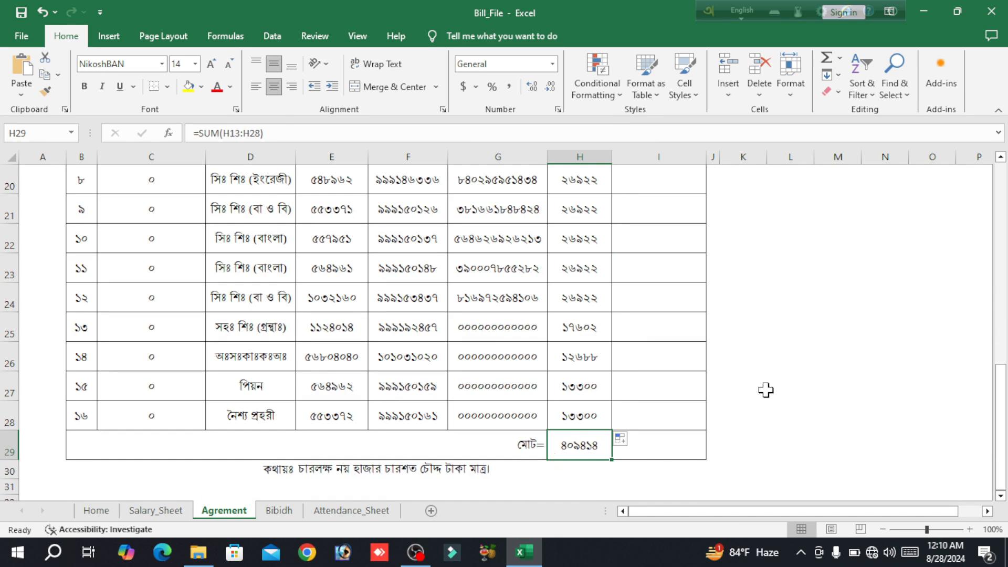
- Go through the Home sheet to Bibidh and clear the table's existing entries in columns C to G from row 10 down
{"action": "scroll", "coordinate": [257, 412], "scroll_direction": "up", "scroll_amount": 7}
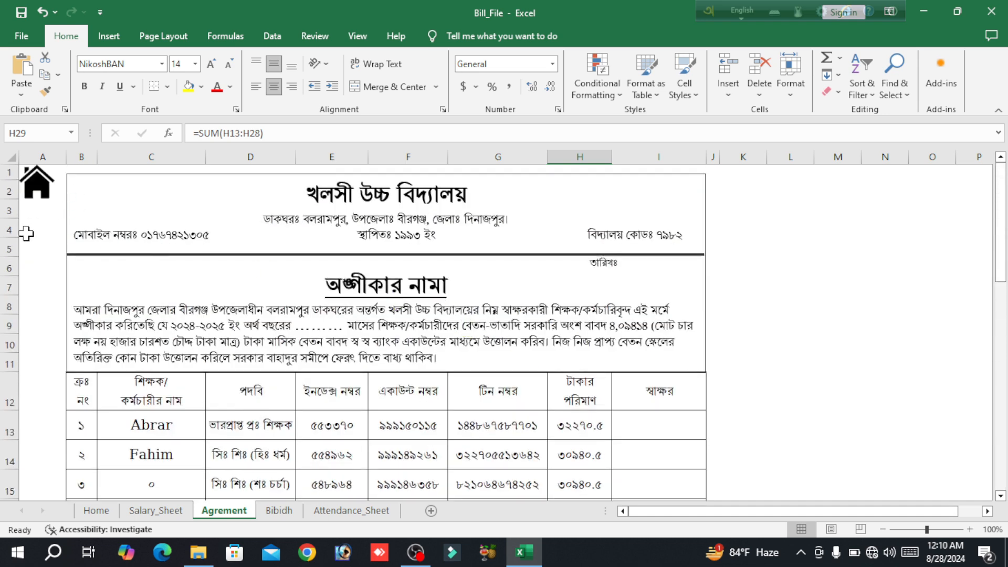
{"action": "left_click", "coordinate": [39, 183]}
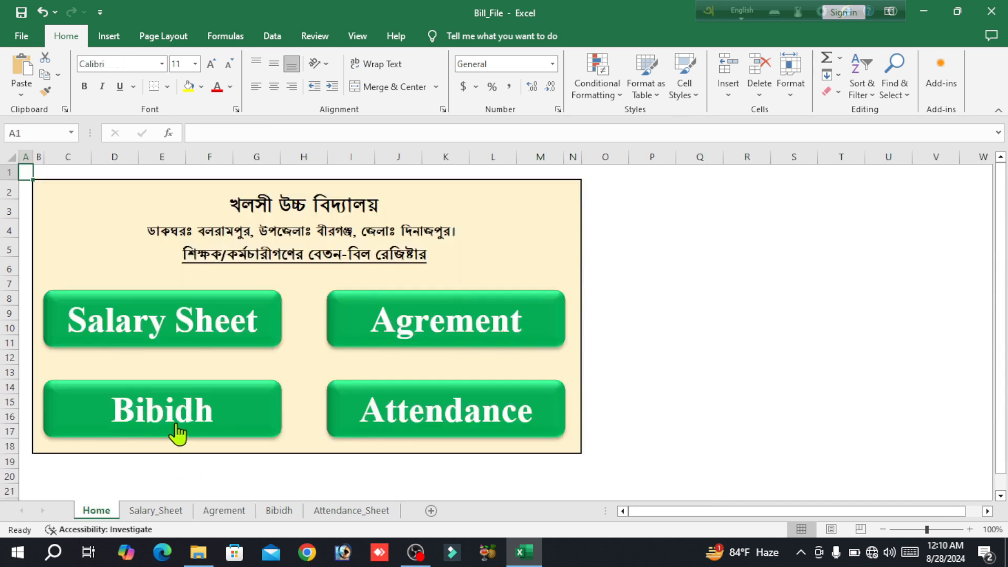
{"action": "left_click", "coordinate": [164, 423]}
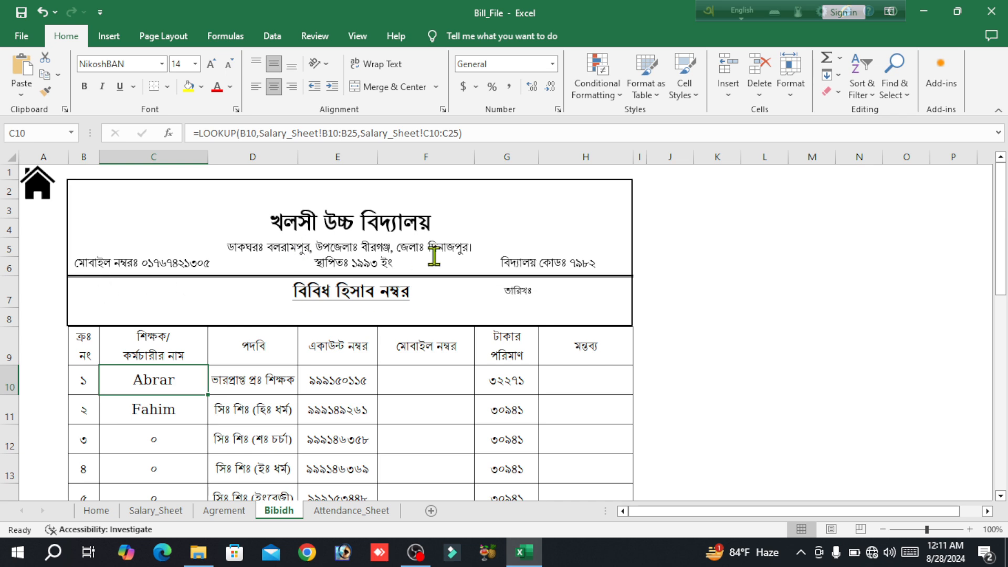
{"action": "scroll", "coordinate": [427, 254], "scroll_direction": "down", "scroll_amount": 2}
{"action": "left_click_drag", "start_coordinate": [141, 270], "coordinate": [522, 423]}
{"action": "key", "text": "Delete"}
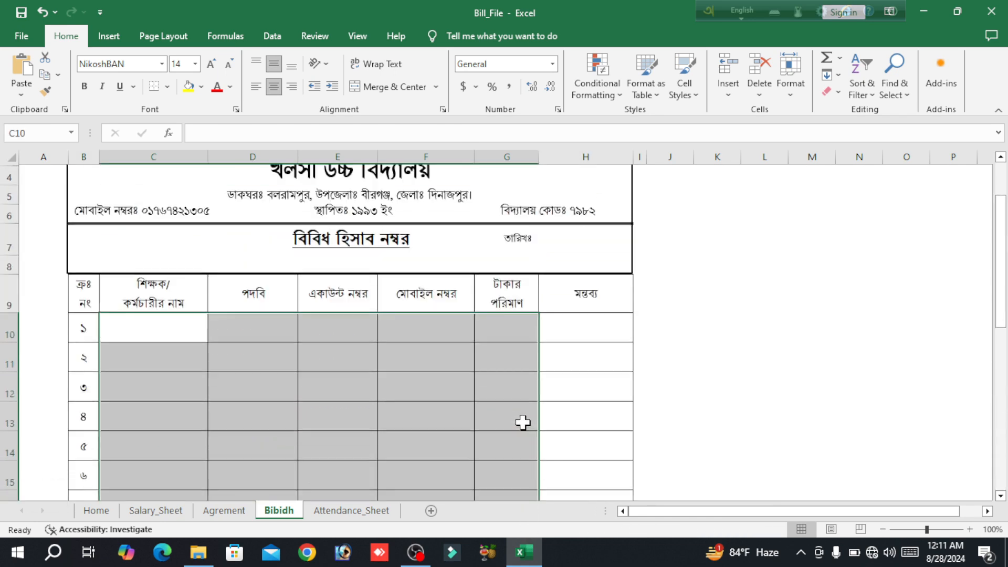
- Paste the copied LOOKUP formula into C10 of the Bibidh name column and change its lookup value to B10
{"action": "left_click", "coordinate": [149, 343]}
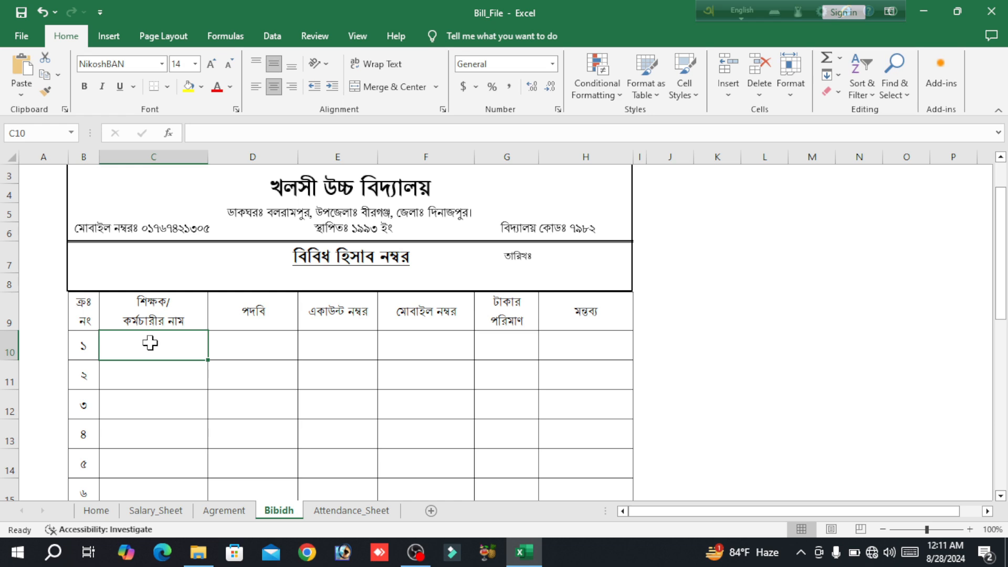
{"action": "type", "text": "=LOOKUP(B13,Salary_Sheet!B10:B25,Salary_Sheet!C10:C25)"}
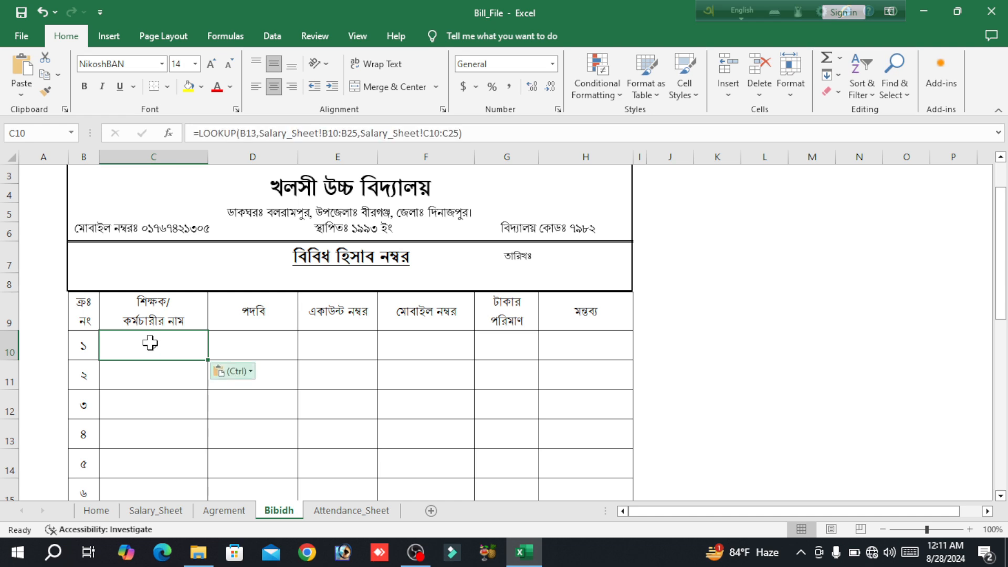
{"action": "key", "text": "ctrl"}
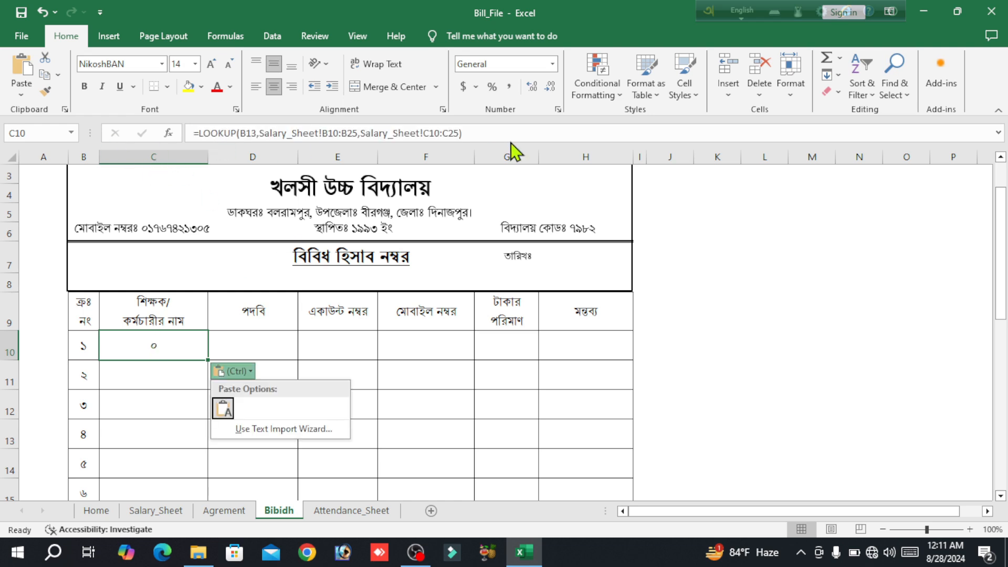
{"action": "left_click", "coordinate": [488, 131]}
{"action": "left_click", "coordinate": [491, 133]}
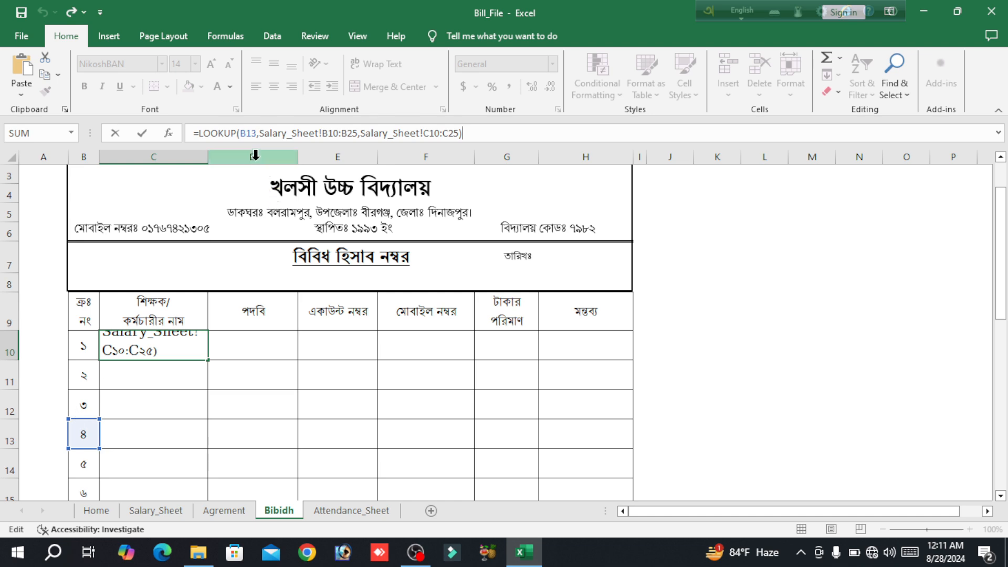
{"action": "left_click", "coordinate": [249, 133]}
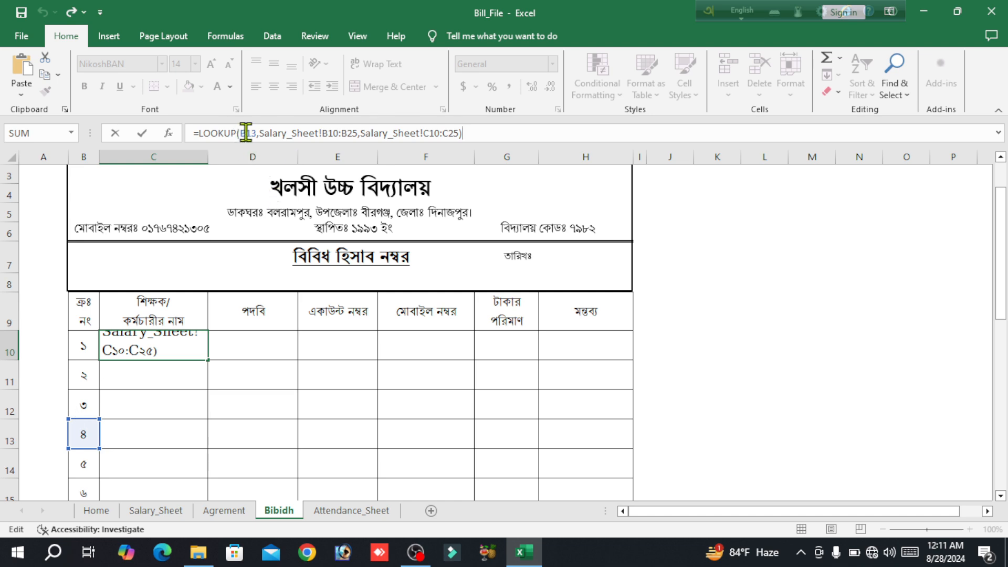
{"action": "double_click", "coordinate": [245, 133]}
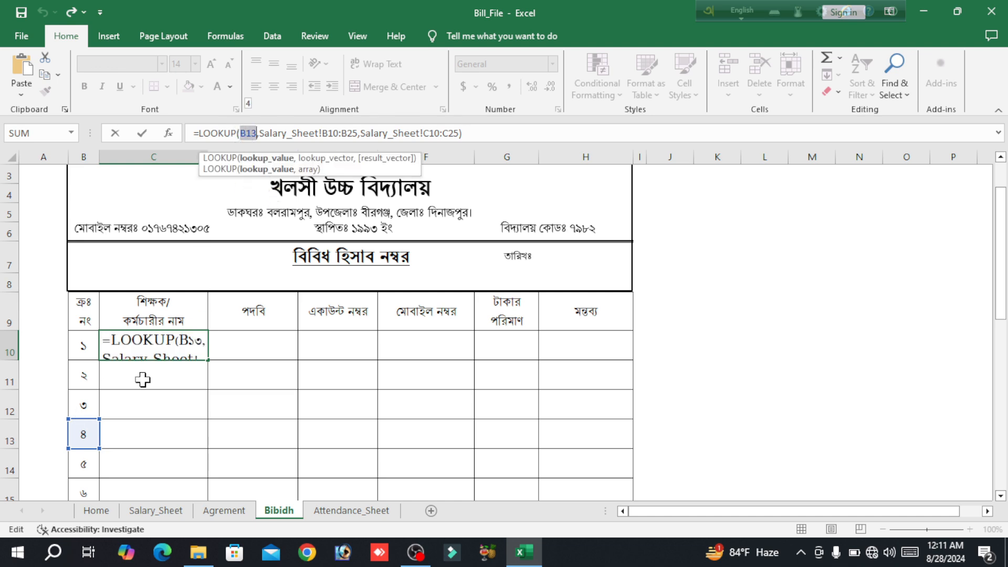
{"action": "left_click", "coordinate": [85, 347]}
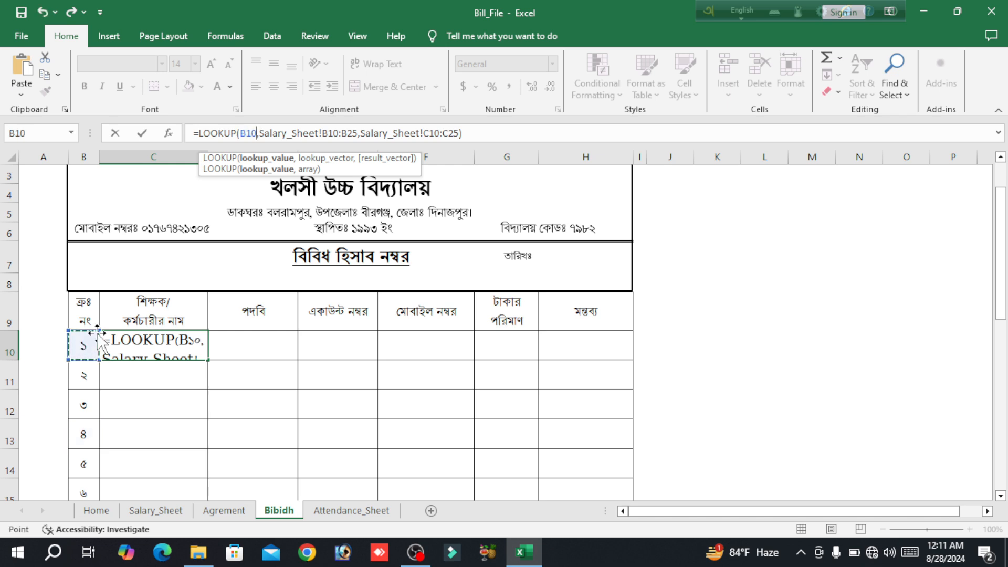
- Reselect the serial numbers Salary_Sheet!B10:B25 as the lookup vector of the C10 formula
{"action": "left_click_drag", "start_coordinate": [358, 130], "coordinate": [259, 133]}
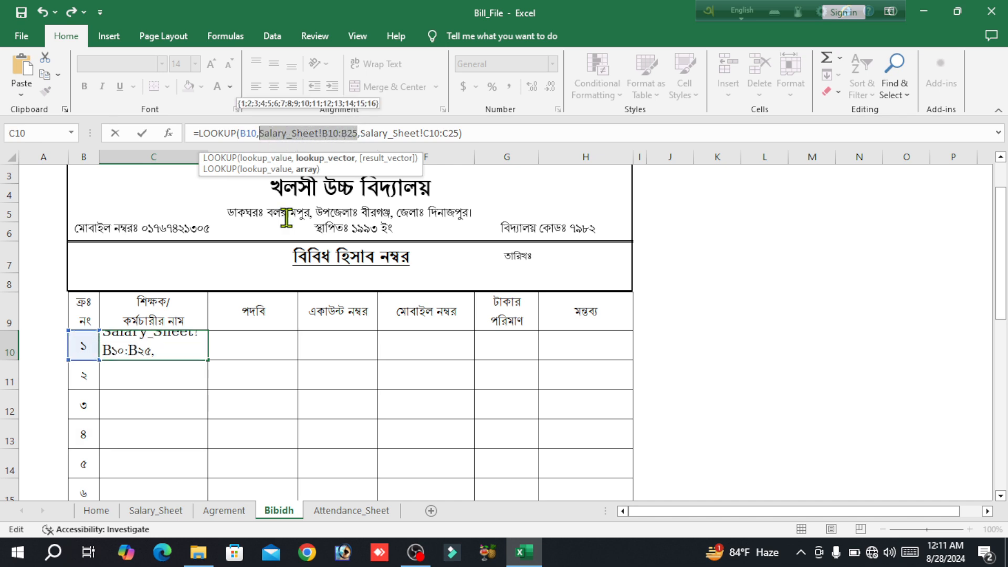
{"action": "key", "text": "BackSpace"}
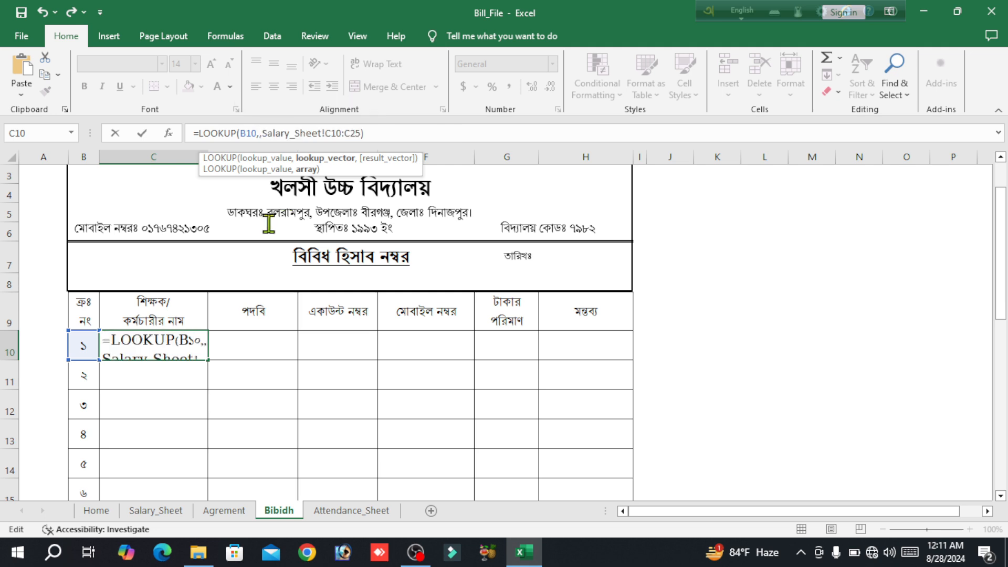
{"action": "left_click", "coordinate": [154, 512]}
{"action": "left_click_drag", "start_coordinate": [708, 513], "coordinate": [632, 516]}
{"action": "scroll", "coordinate": [145, 317], "scroll_direction": "up", "scroll_amount": 4}
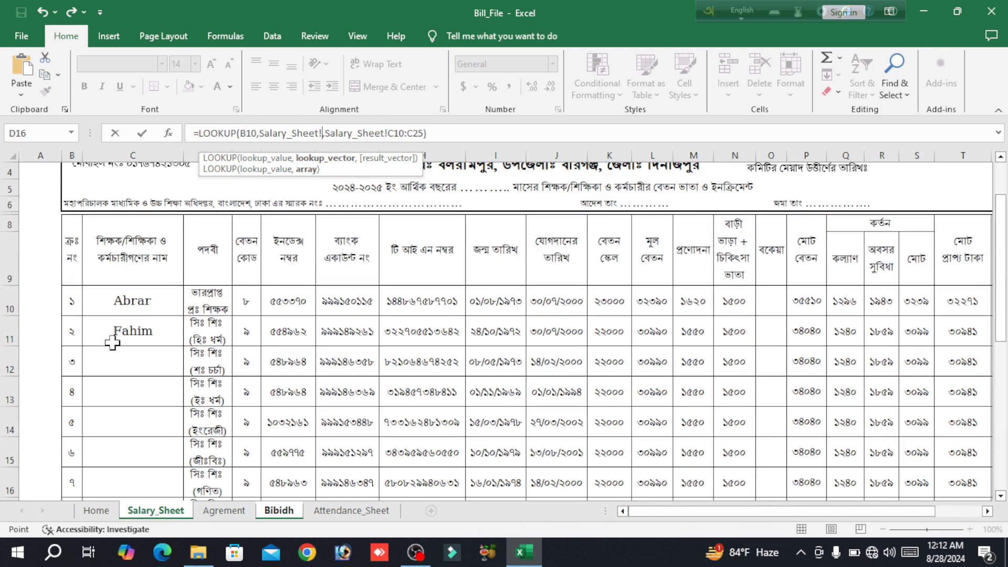
{"action": "left_click_drag", "start_coordinate": [71, 297], "coordinate": [74, 463]}
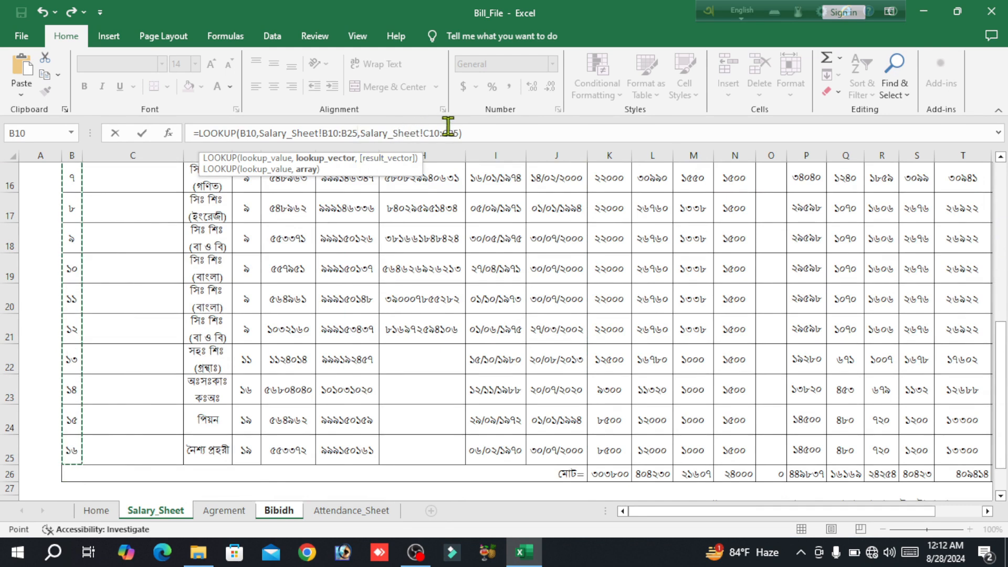
- Reselect Salary_Sheet!C10:C25 as the result vector and enter =LOOKUP(B10,Salary_Sheet!B10:B25,Salary_Sheet!C10:C25) in C10
{"action": "left_click_drag", "start_coordinate": [452, 129], "coordinate": [361, 131]}
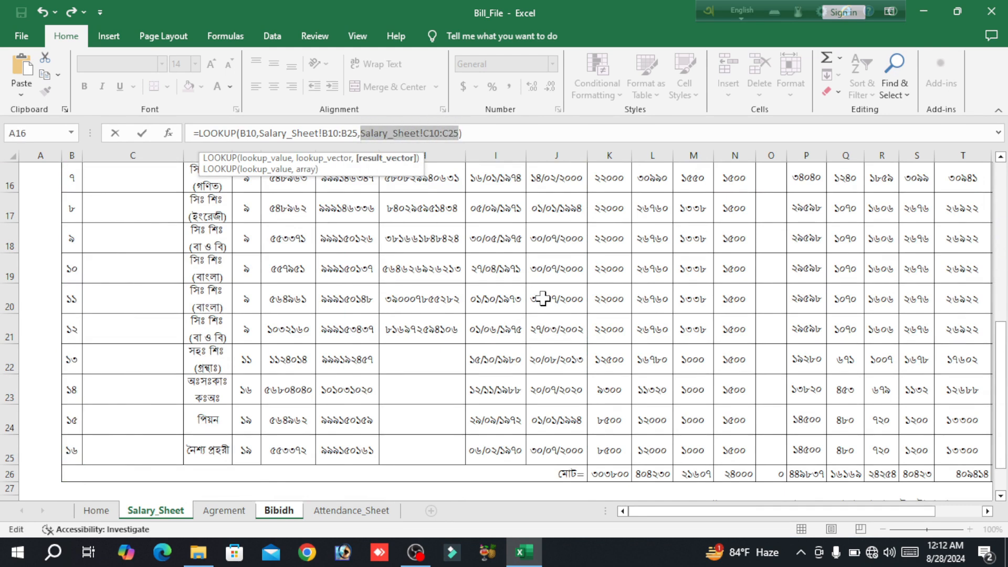
{"action": "key", "text": "BackSpace"}
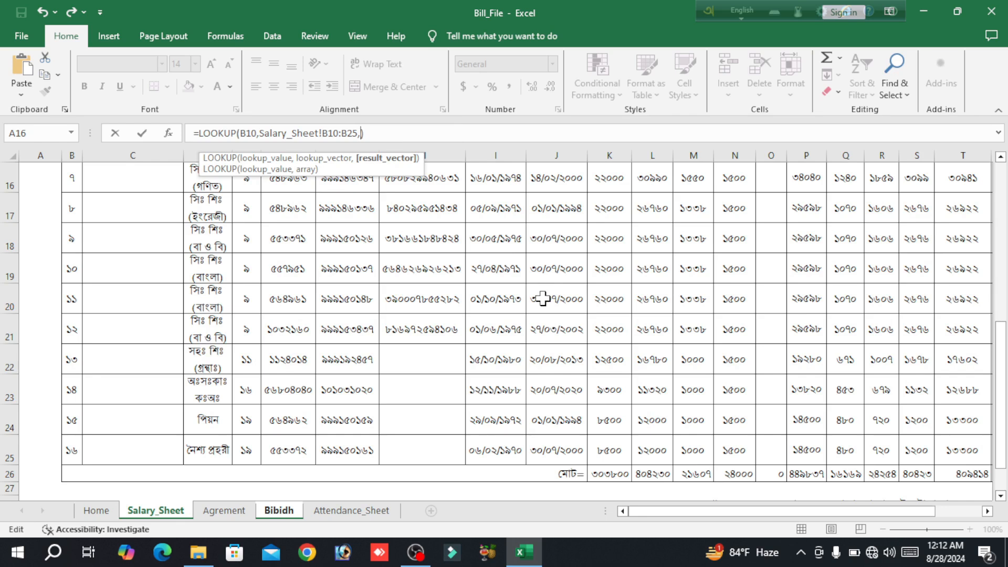
{"action": "scroll", "coordinate": [130, 261], "scroll_direction": "up", "scroll_amount": 3}
{"action": "left_click_drag", "start_coordinate": [132, 252], "coordinate": [144, 525]}
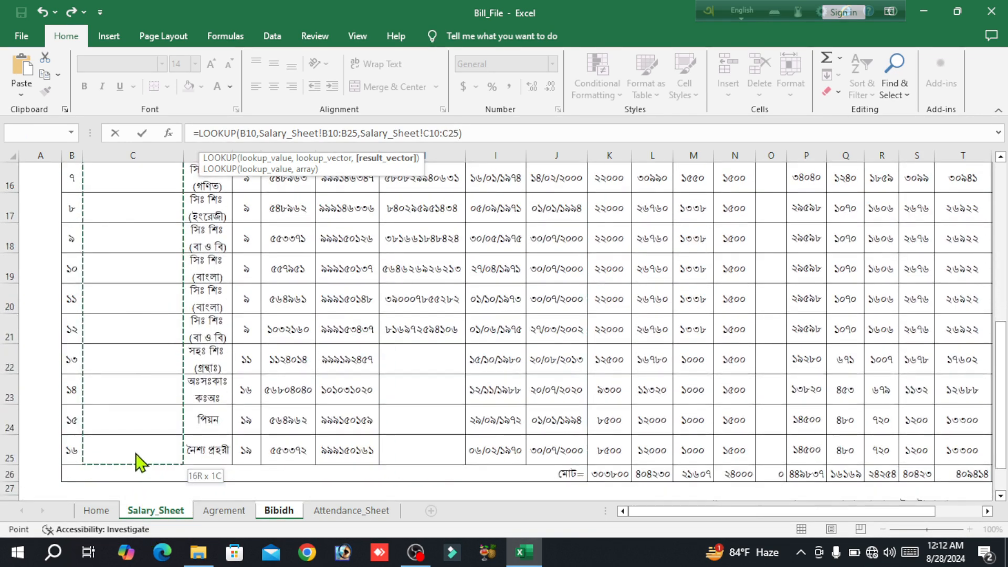
{"action": "left_click", "coordinate": [485, 133]}
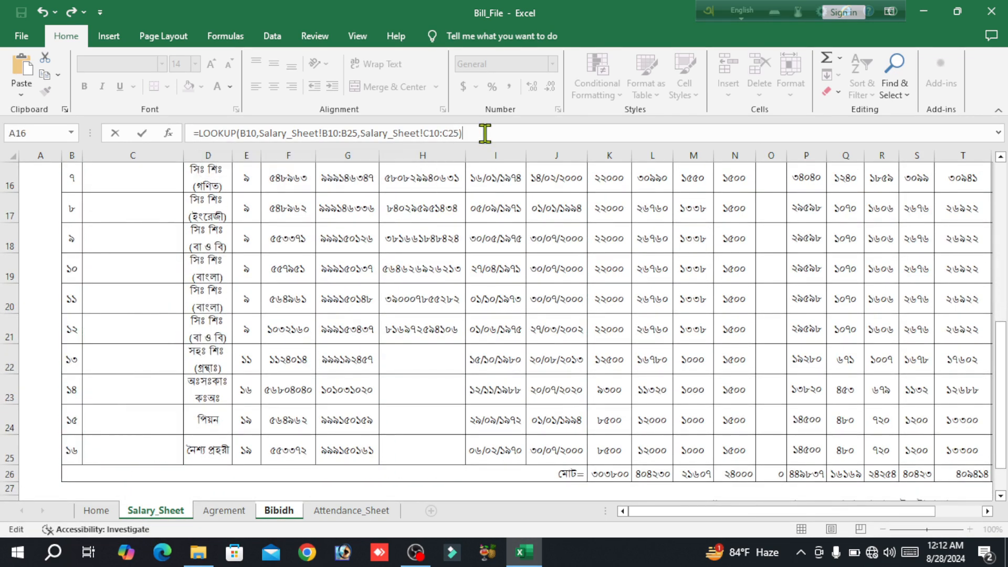
{"action": "key", "text": "Return"}
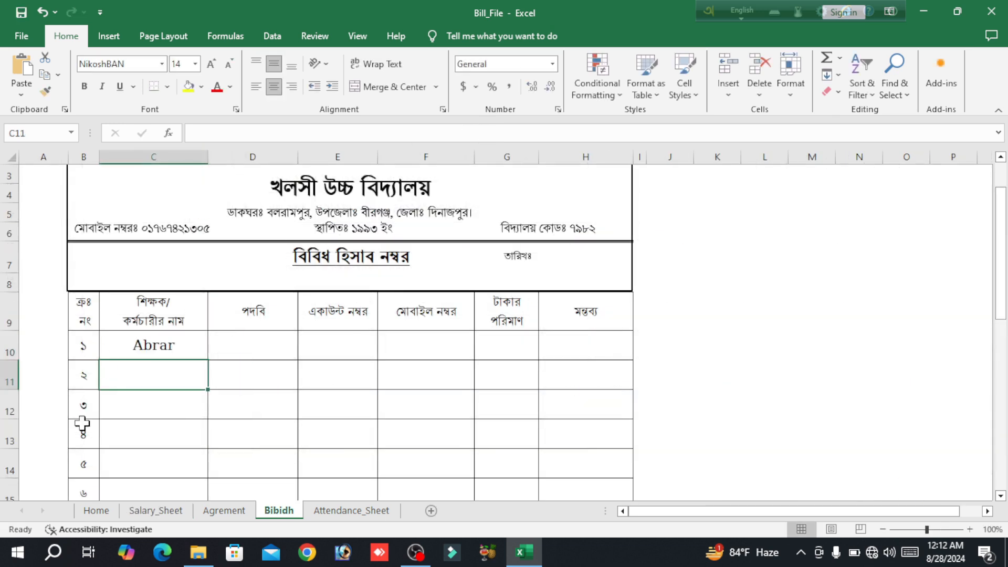
- Fill the C10 name lookup formula down through C25 on the Bibidh sheet
{"action": "left_click", "coordinate": [166, 345]}
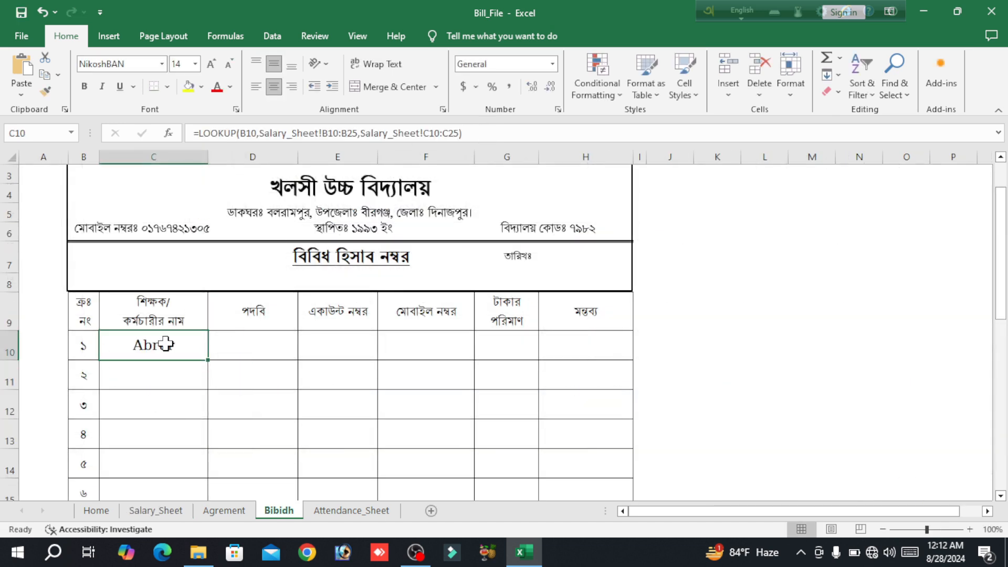
{"action": "double_click", "coordinate": [208, 364]}
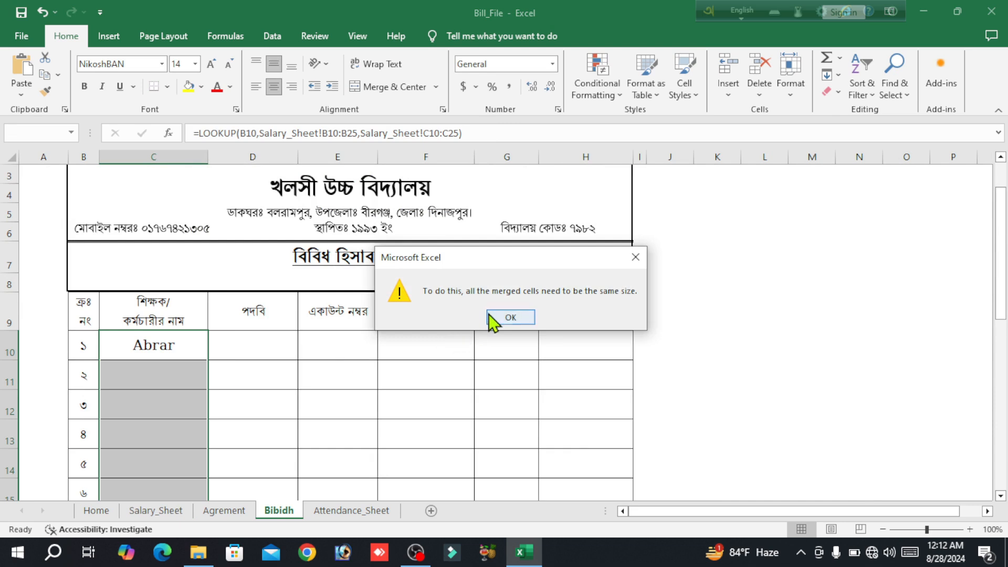
{"action": "left_click", "coordinate": [510, 317]}
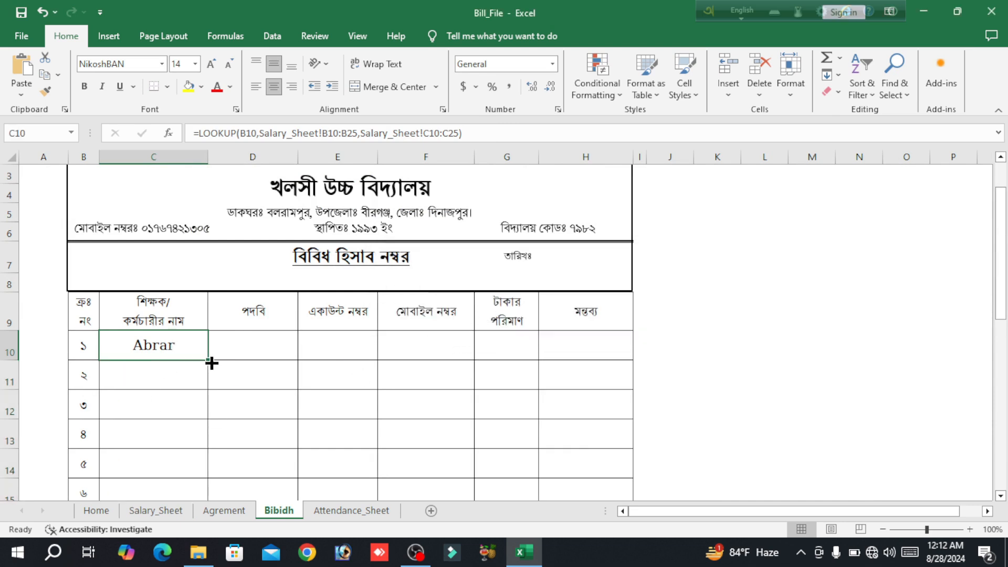
{"action": "left_click_drag", "start_coordinate": [210, 361], "coordinate": [225, 504]}
{"action": "left_click_drag", "start_coordinate": [226, 560], "coordinate": [187, 435]}
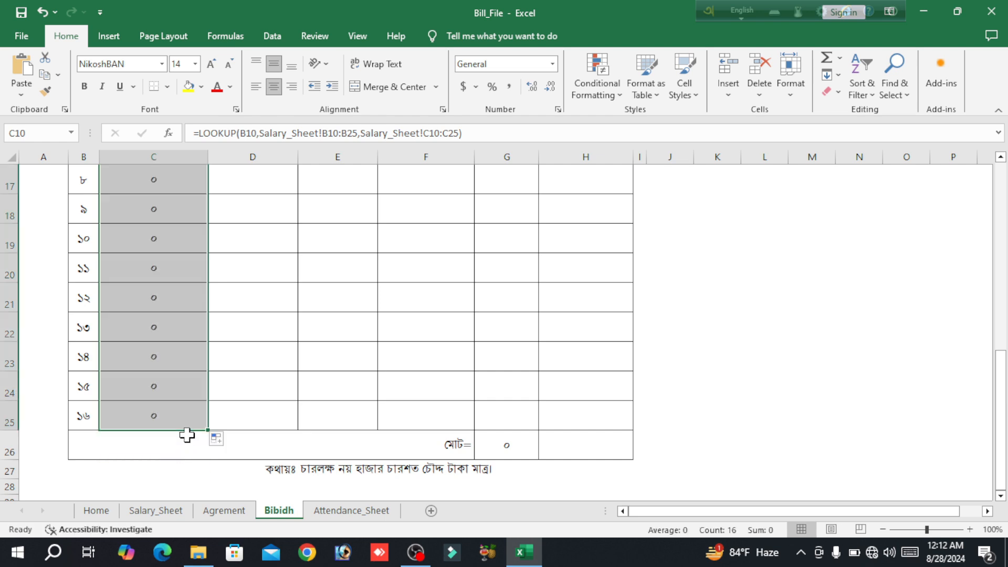
- Copy the LOOKUP formula text from C10 and paste it into D10 of the designation column
{"action": "scroll", "coordinate": [205, 392], "scroll_direction": "up", "scroll_amount": 4}
{"action": "left_click", "coordinate": [164, 305]}
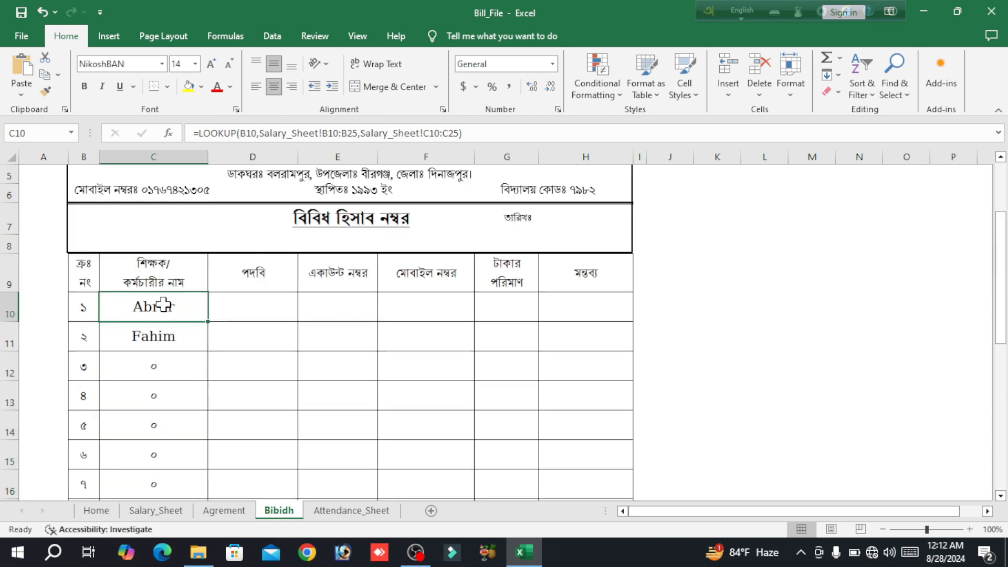
{"action": "left_click", "coordinate": [451, 133]}
{"action": "left_click_drag", "start_coordinate": [461, 133], "coordinate": [111, 136]}
{"action": "key", "text": "ctrl+c"}
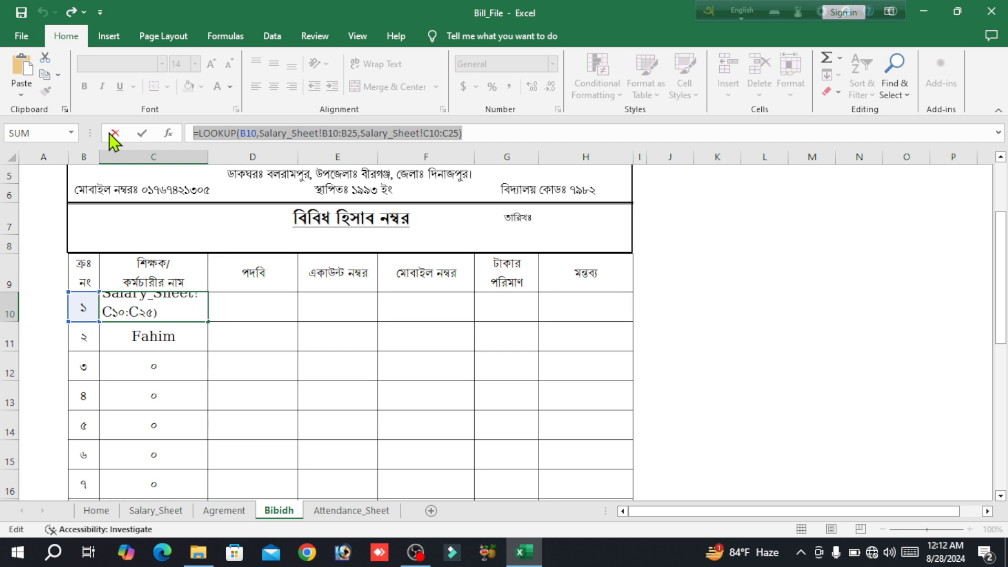
{"action": "left_click", "coordinate": [113, 133]}
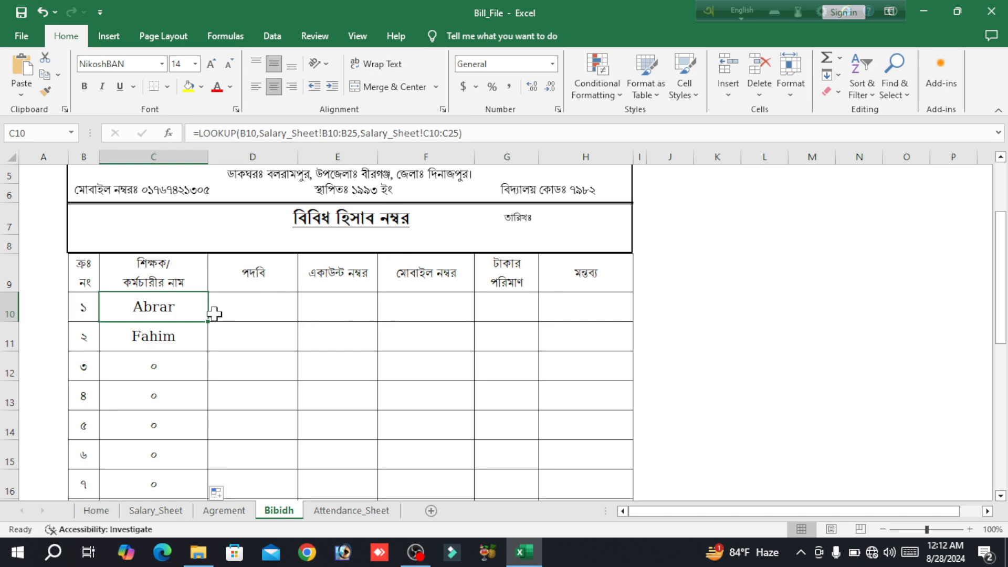
{"action": "left_click", "coordinate": [249, 307]}
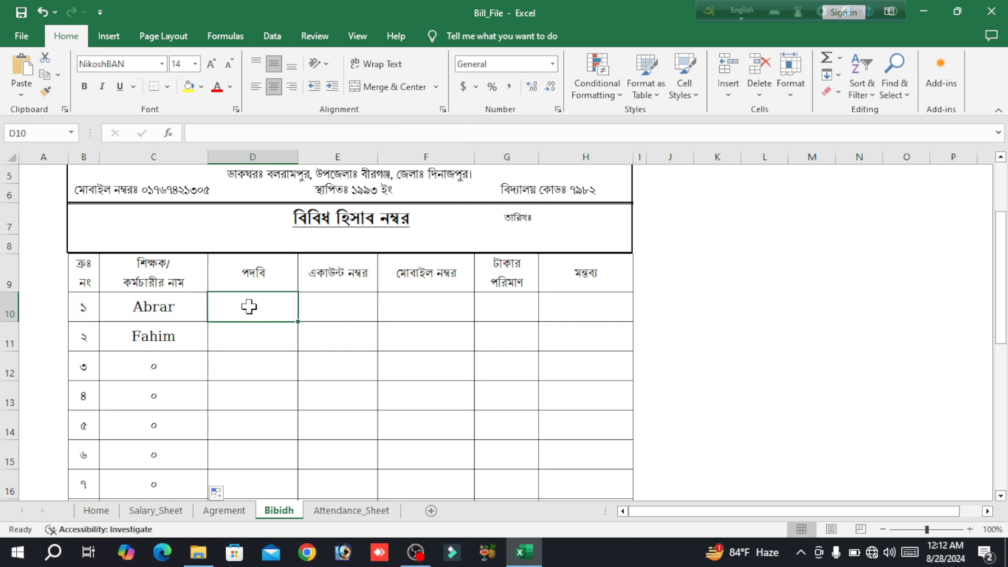
{"action": "key", "text": "ctrl+v"}
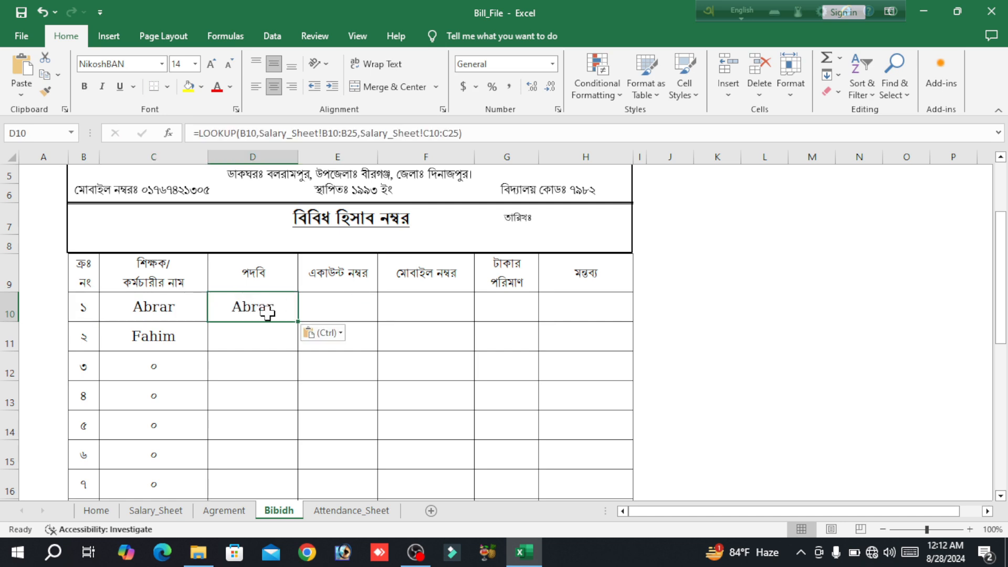
- Replace the result vector in D10 so the formula reads =LOOKUP(B10,Salary_Sheet!B10:B25,Salary_Sheet!D10:D25)
{"action": "left_click_drag", "start_coordinate": [457, 133], "coordinate": [361, 140]}
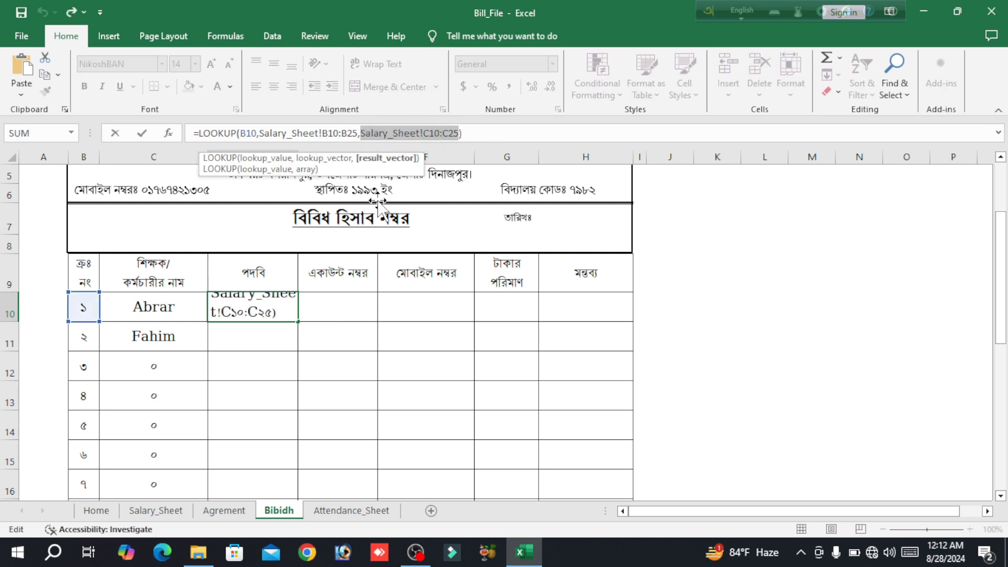
{"action": "key", "text": "BackSpace"}
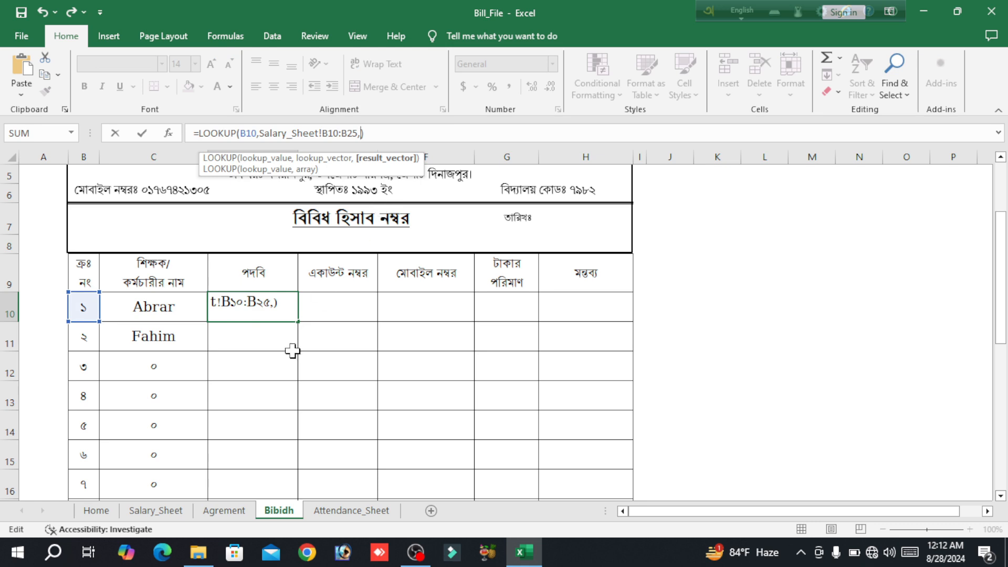
{"action": "left_click", "coordinate": [158, 512]}
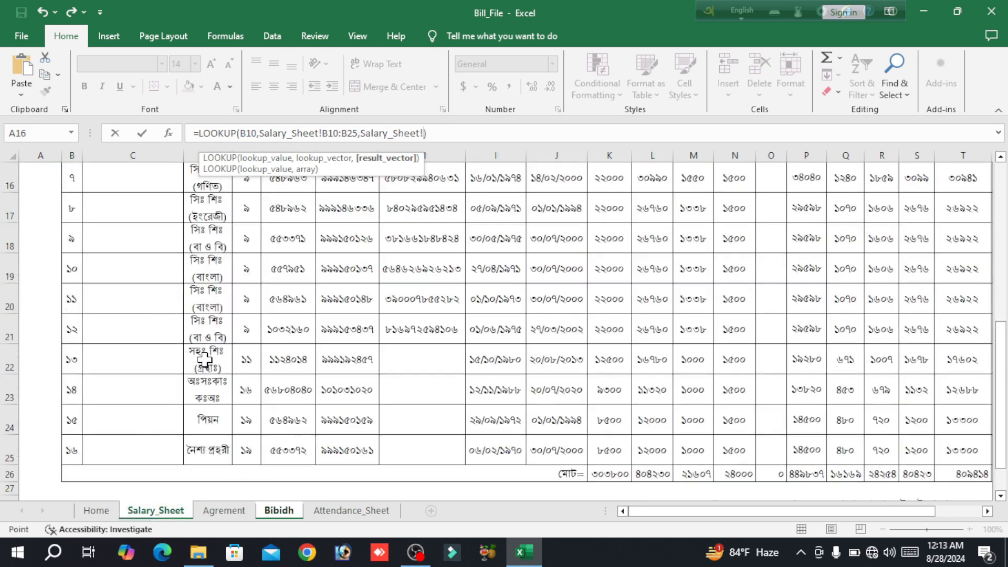
{"action": "scroll", "coordinate": [205, 361], "scroll_direction": "up", "scroll_amount": 4}
{"action": "left_click_drag", "start_coordinate": [208, 300], "coordinate": [214, 451]}
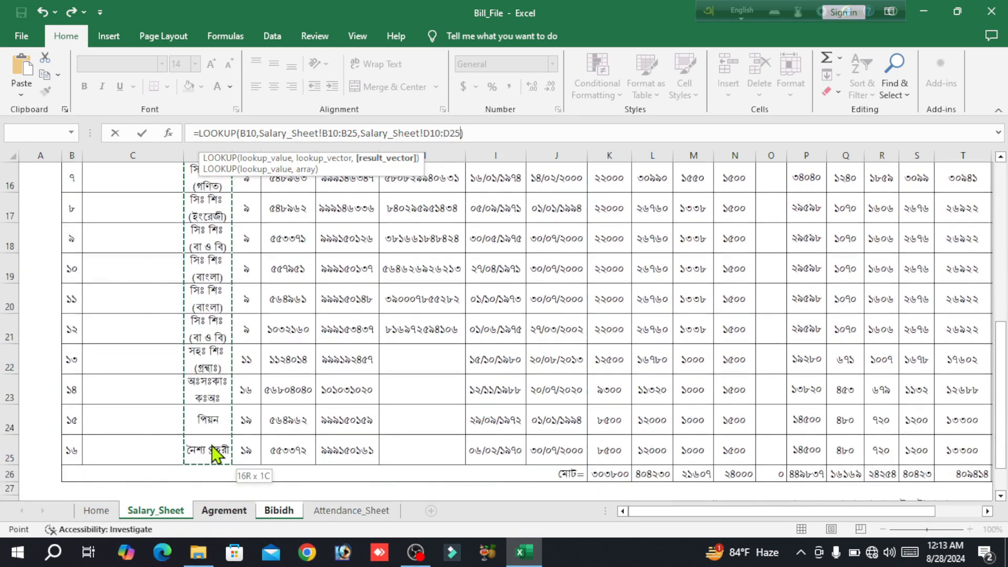
{"action": "left_click", "coordinate": [485, 133]}
{"action": "key", "text": "Return"}
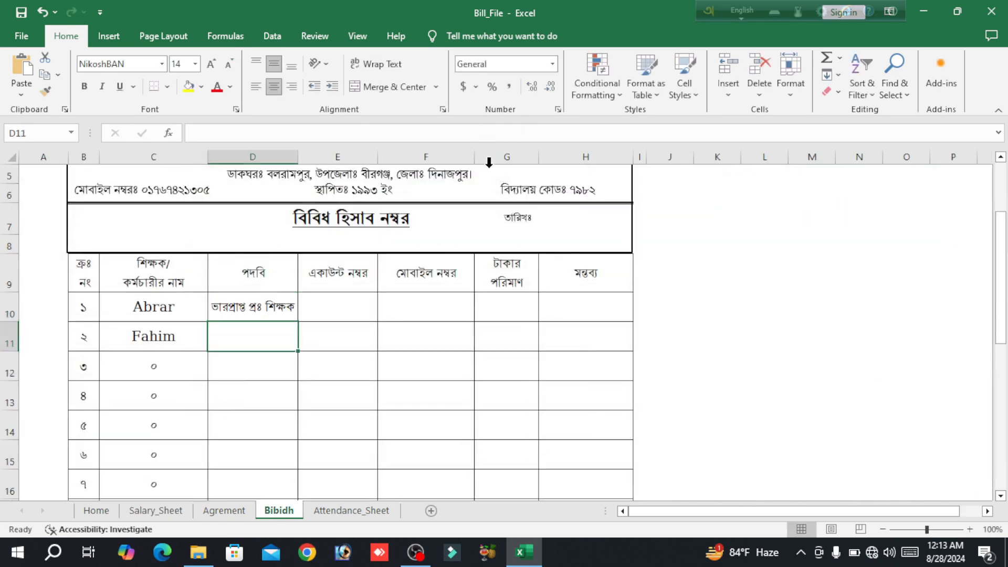
- Fill the D10 designation lookup formula down through D25
{"action": "left_click", "coordinate": [288, 305]}
{"action": "left_click_drag", "start_coordinate": [299, 324], "coordinate": [301, 432]}
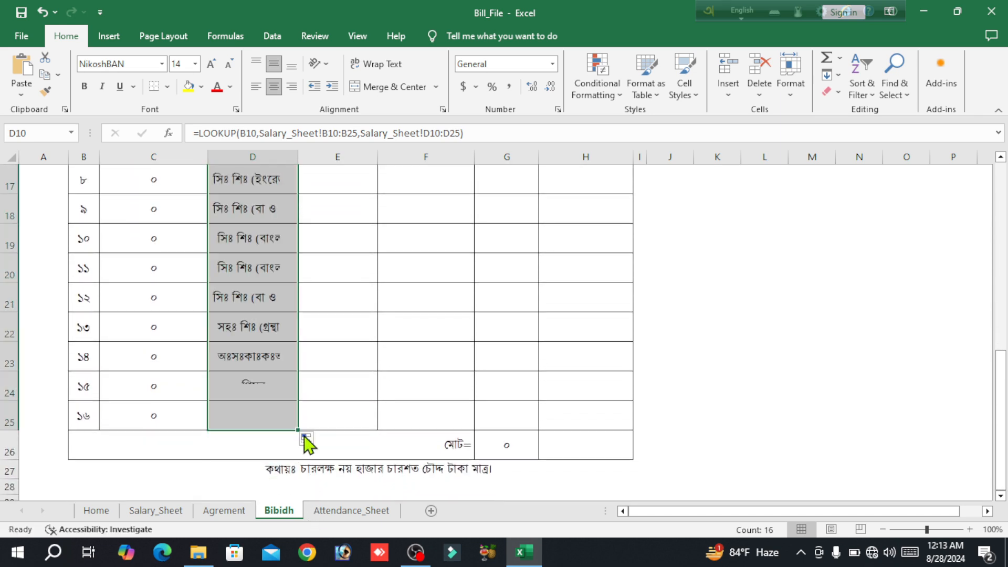
{"action": "scroll", "coordinate": [345, 340], "scroll_direction": "up", "scroll_amount": 3}
- Paste the copied LOOKUP formula into account number cell E10 and change it to =LOOKUP(B10,Salary_Sheet!B10:B25,Salary_Sheet!G10:G25)
{"action": "left_click", "coordinate": [338, 236]}
{"action": "type", "text": "Abrar"}
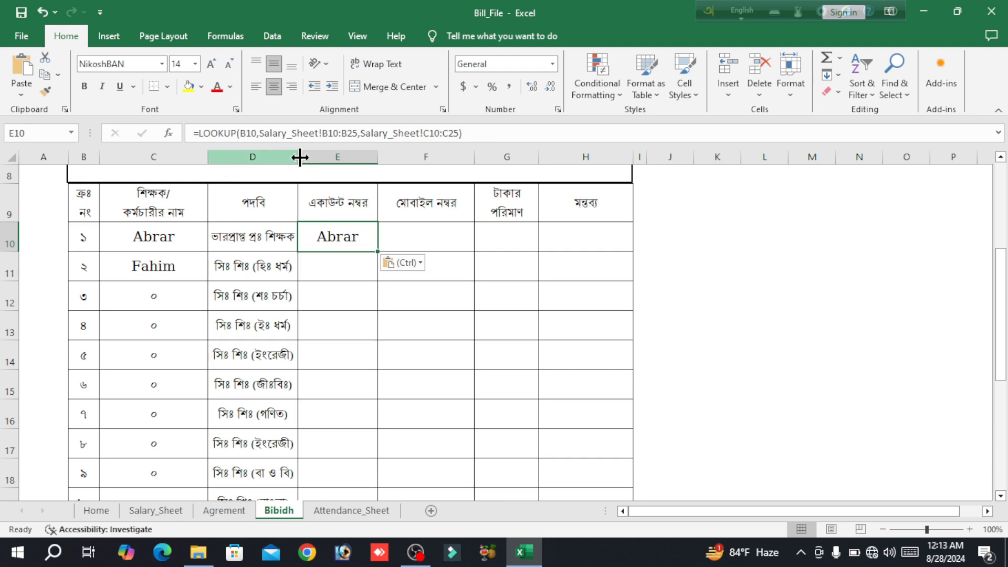
{"action": "left_click_drag", "start_coordinate": [458, 133], "coordinate": [362, 132]}
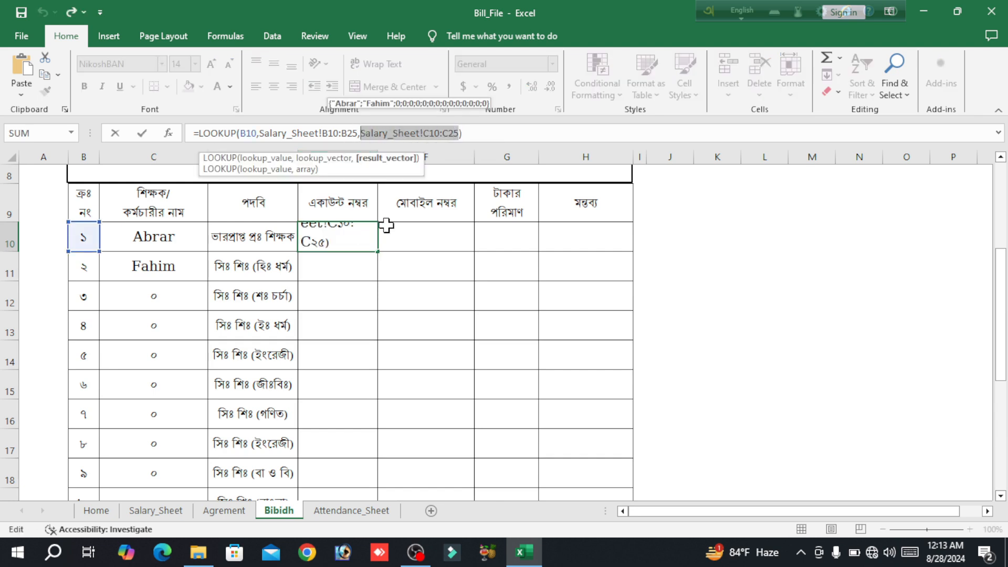
{"action": "key", "text": "BackSpace"}
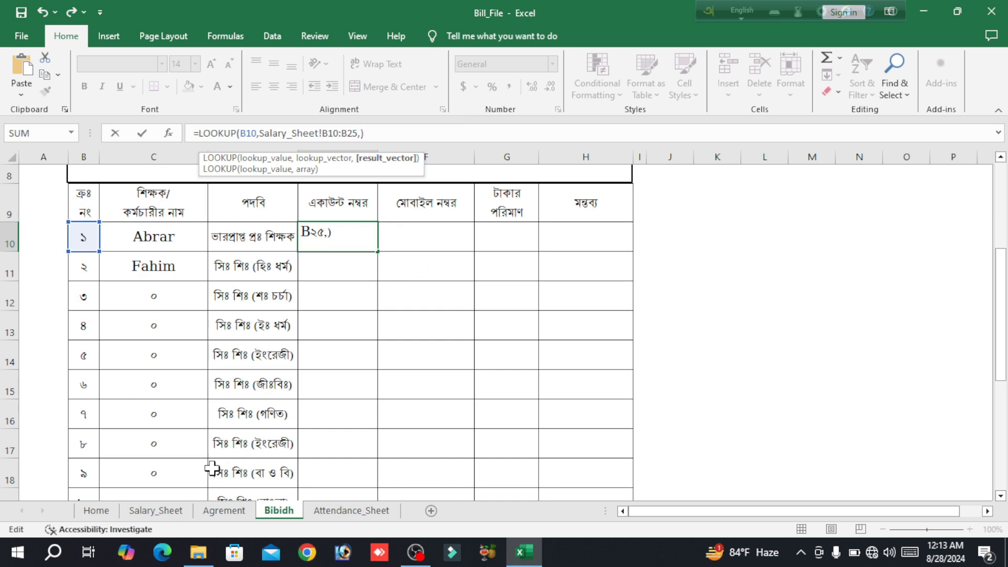
{"action": "left_click", "coordinate": [166, 512]}
{"action": "scroll", "coordinate": [388, 372], "scroll_direction": "up", "scroll_amount": 3}
{"action": "left_click_drag", "start_coordinate": [359, 253], "coordinate": [353, 459]}
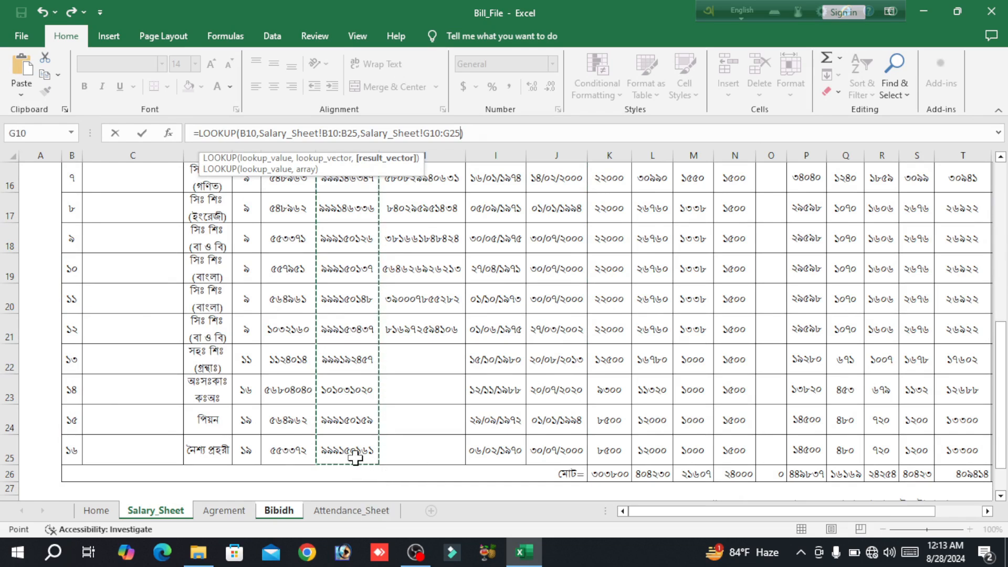
{"action": "left_click", "coordinate": [481, 139]}
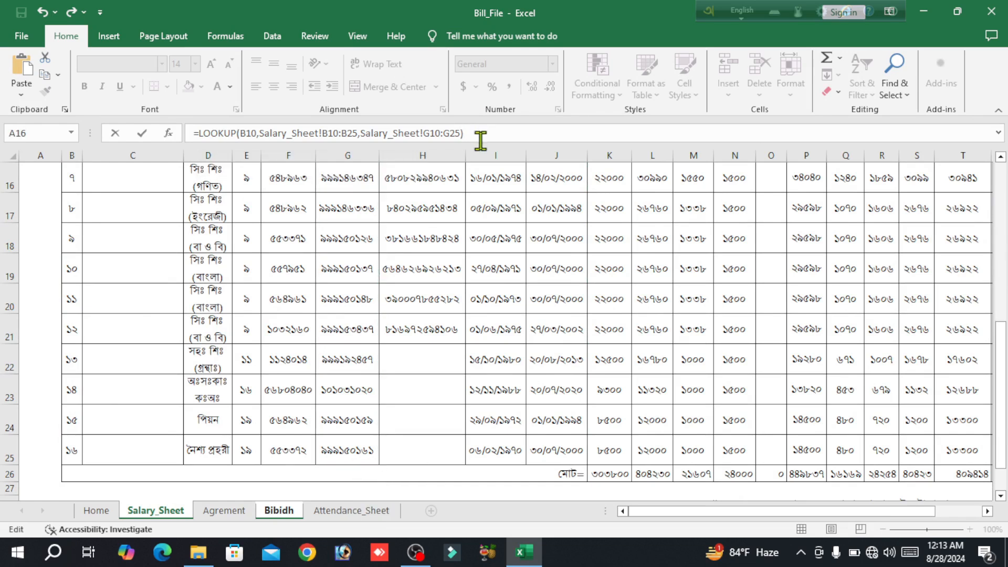
{"action": "key", "text": "Return"}
- Fill the E10 account number lookup formula down through E25 on the Bibidh sheet
{"action": "left_click", "coordinate": [338, 237]}
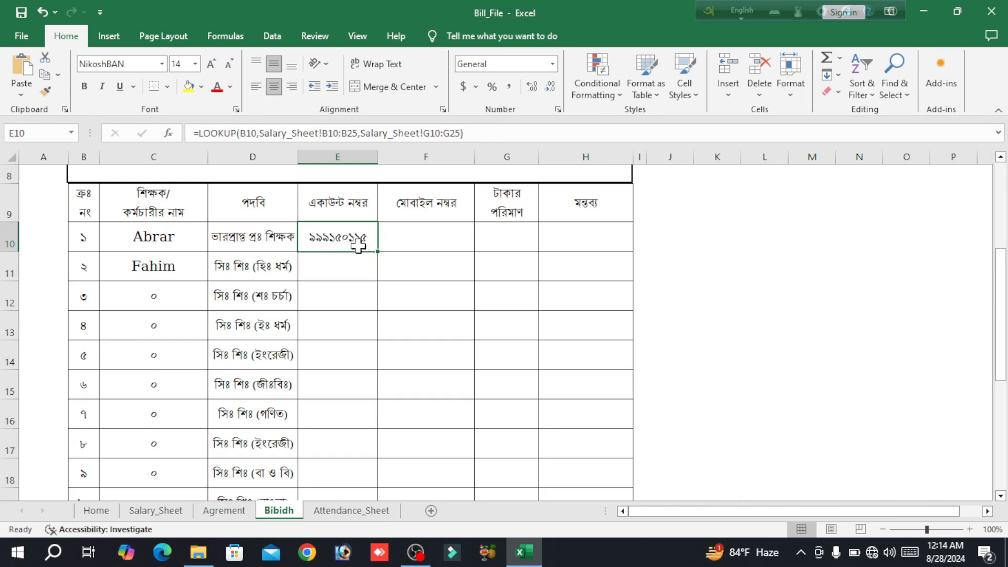
{"action": "left_click_drag", "start_coordinate": [379, 253], "coordinate": [376, 430]}
{"action": "scroll", "coordinate": [407, 342], "scroll_direction": "up", "scroll_amount": 4}
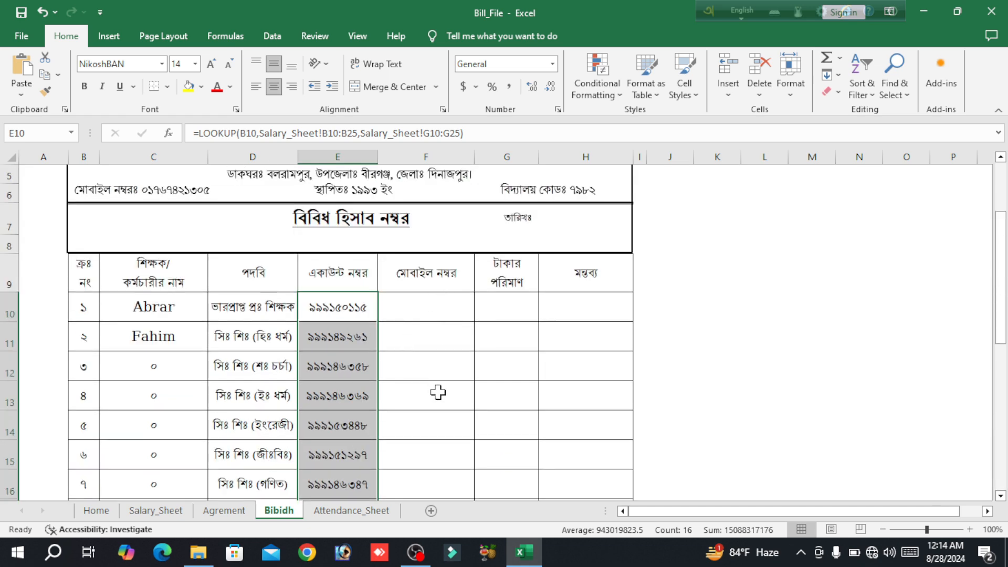
- Paste the copied LOOKUP formula into amount cell G10 and change it to =LOOKUP(B10,Salary_Sheet!B10:B25,Salary_Sheet!T10:T25)
{"action": "left_click", "coordinate": [516, 308]}
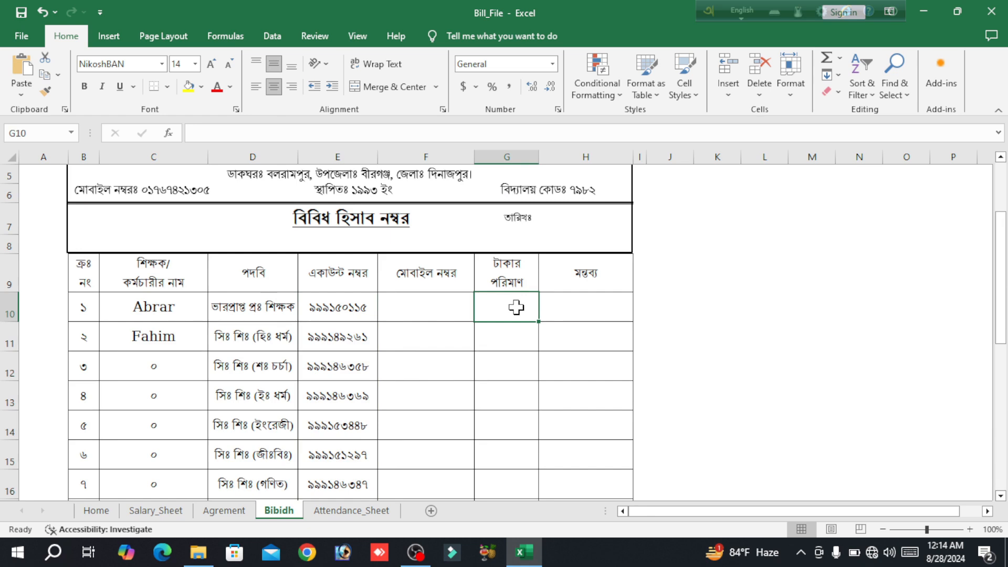
{"action": "key", "text": "ctrl+v"}
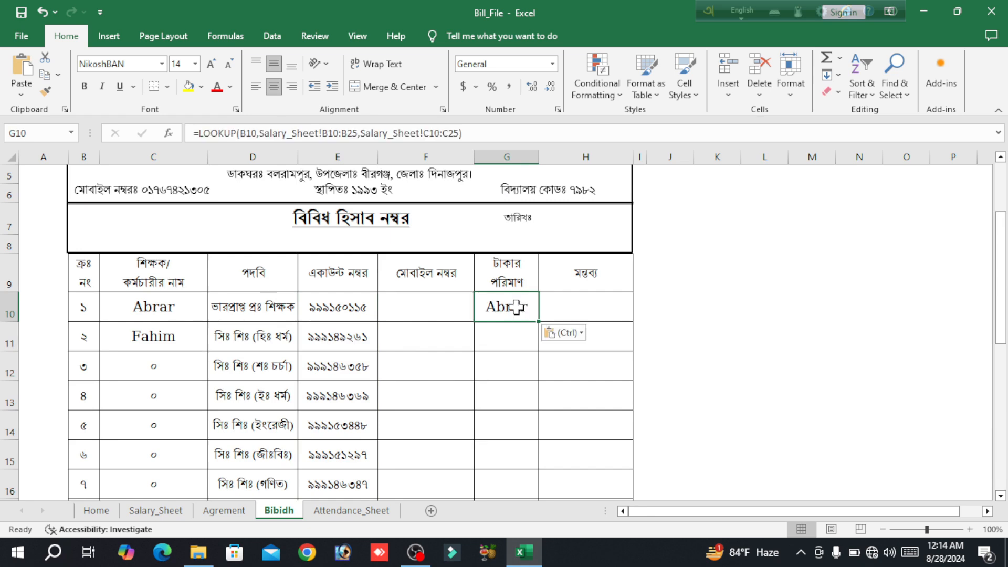
{"action": "left_click_drag", "start_coordinate": [457, 133], "coordinate": [364, 132]}
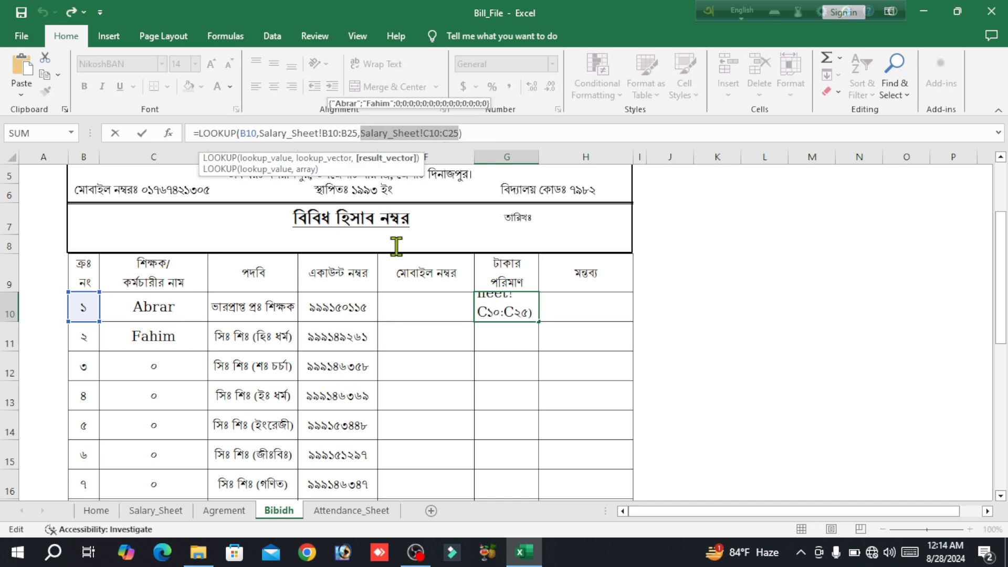
{"action": "key", "text": "BackSpace"}
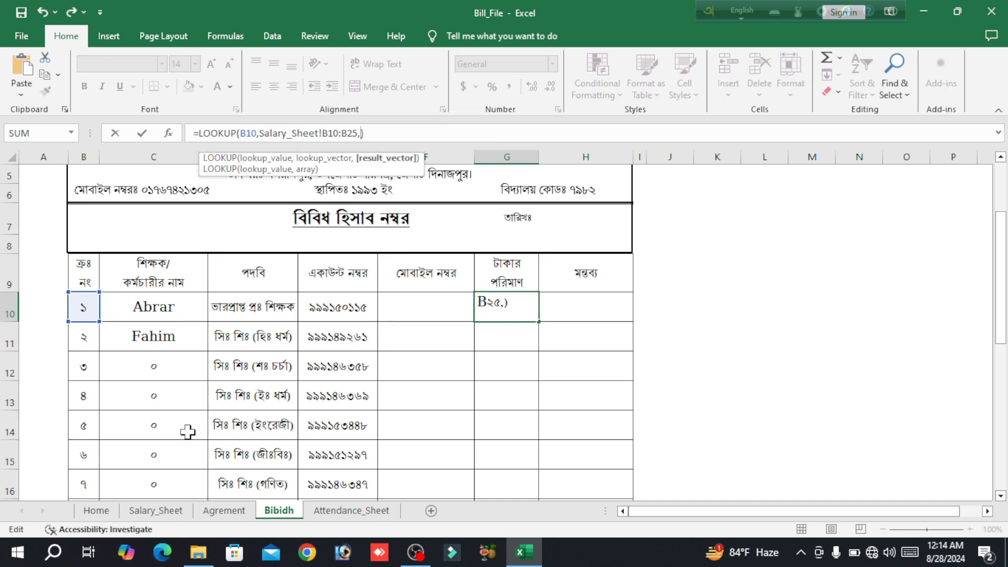
{"action": "left_click", "coordinate": [156, 512]}
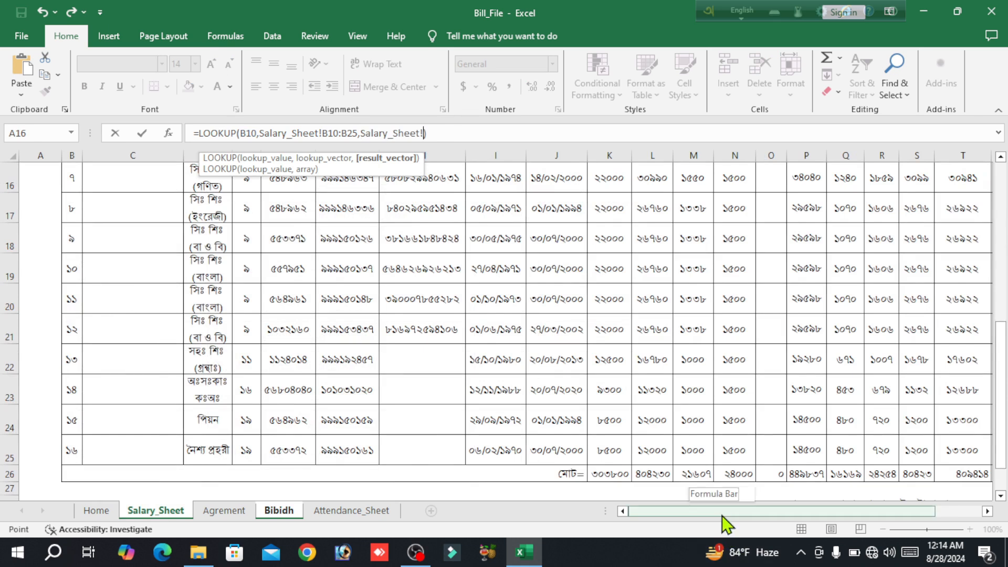
{"action": "left_click_drag", "start_coordinate": [722, 511], "coordinate": [767, 511]}
{"action": "scroll", "coordinate": [774, 420], "scroll_direction": "up", "scroll_amount": 5}
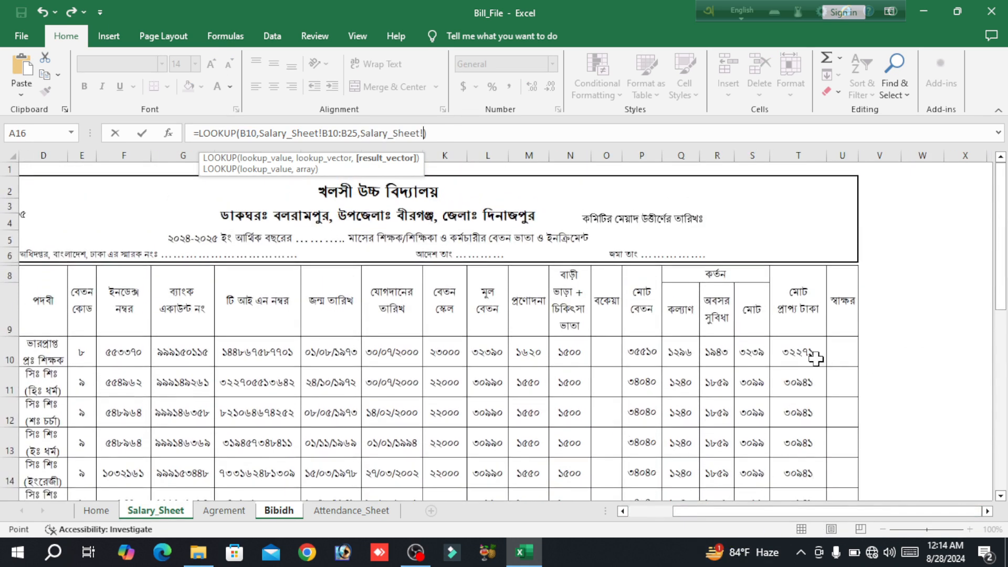
{"action": "left_click_drag", "start_coordinate": [803, 351], "coordinate": [804, 457]}
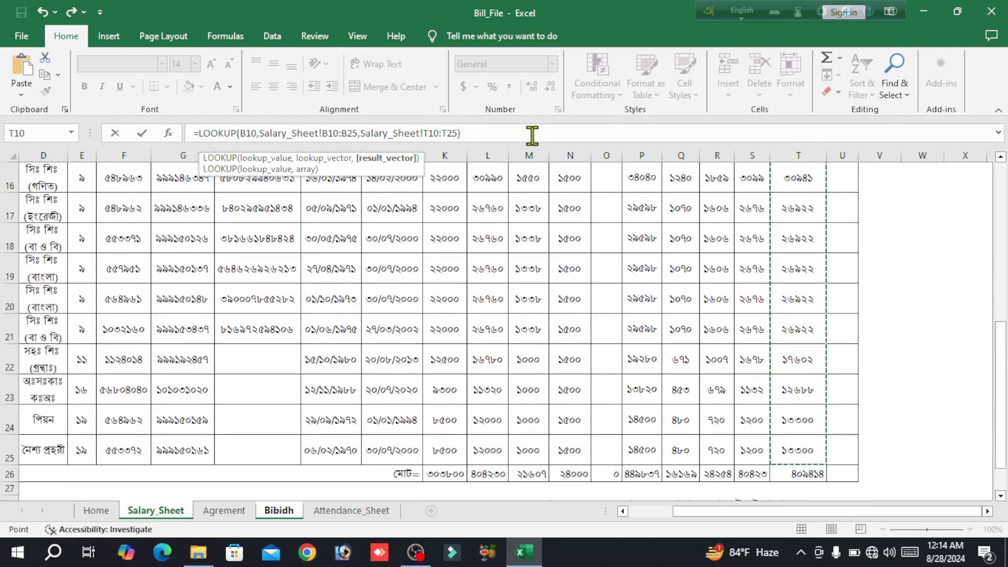
{"action": "left_click", "coordinate": [468, 131]}
{"action": "key", "text": "Return"}
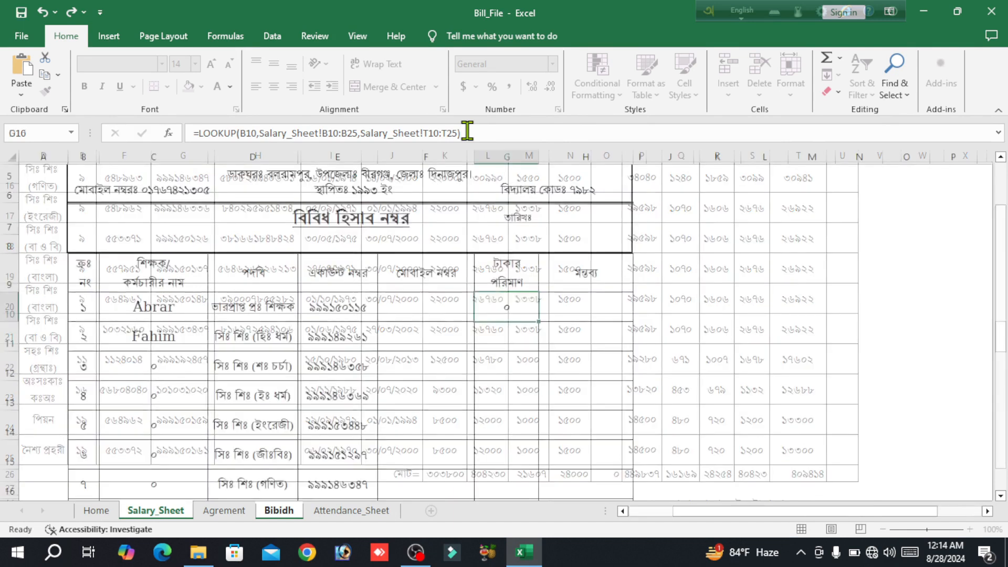
- Fill the G10 amount lookup formula down through G25
{"action": "left_click", "coordinate": [516, 303]}
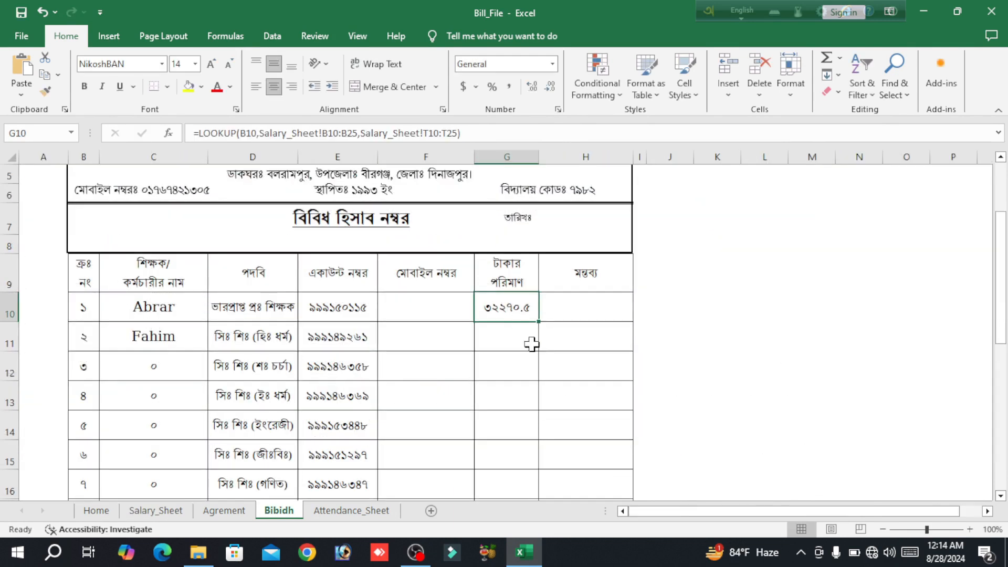
{"action": "left_click_drag", "start_coordinate": [541, 325], "coordinate": [534, 435]}
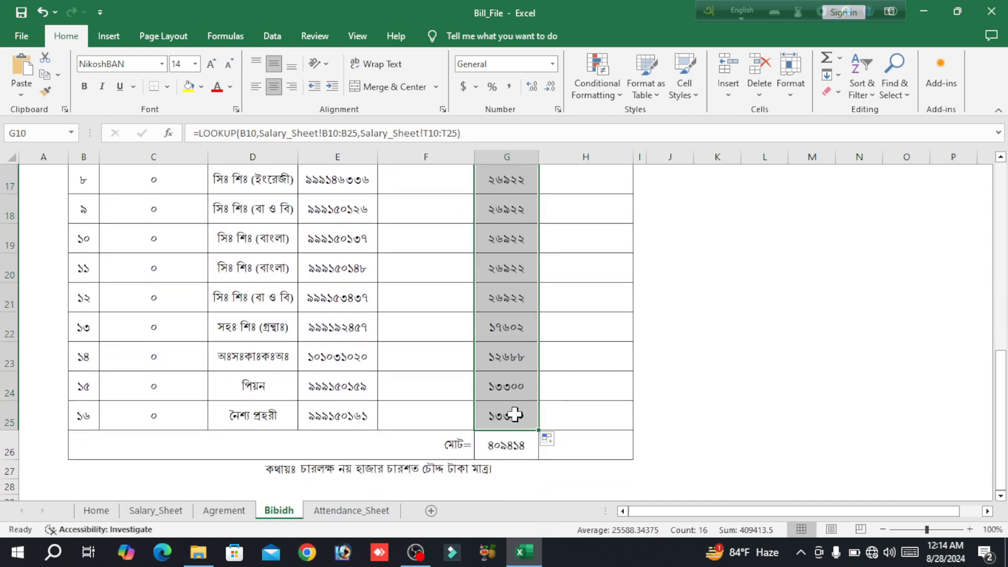
{"action": "scroll", "coordinate": [507, 409], "scroll_direction": "up", "scroll_amount": 3}
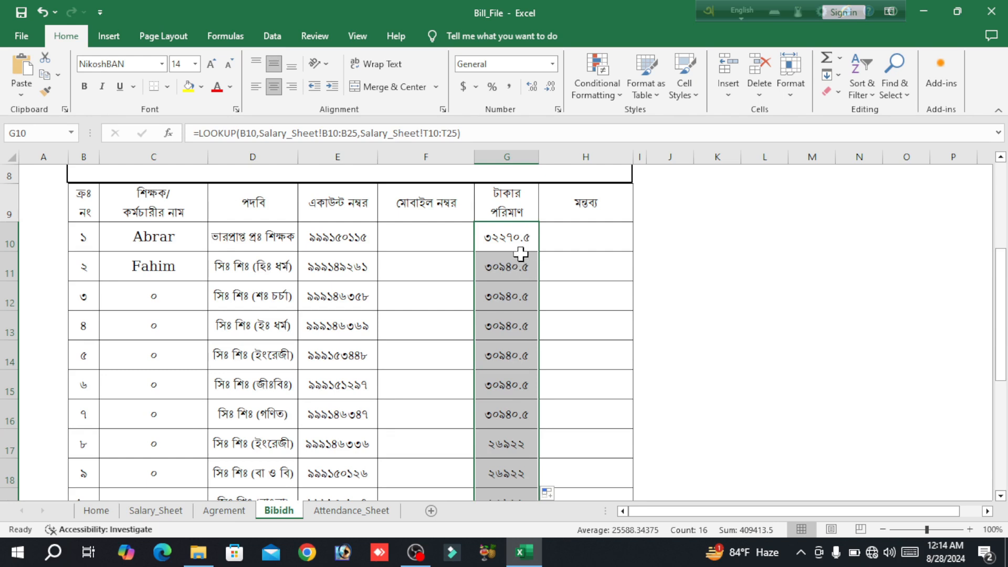
- Format the whole amount column G as Number with no decimal places
{"action": "left_click", "coordinate": [509, 147]}
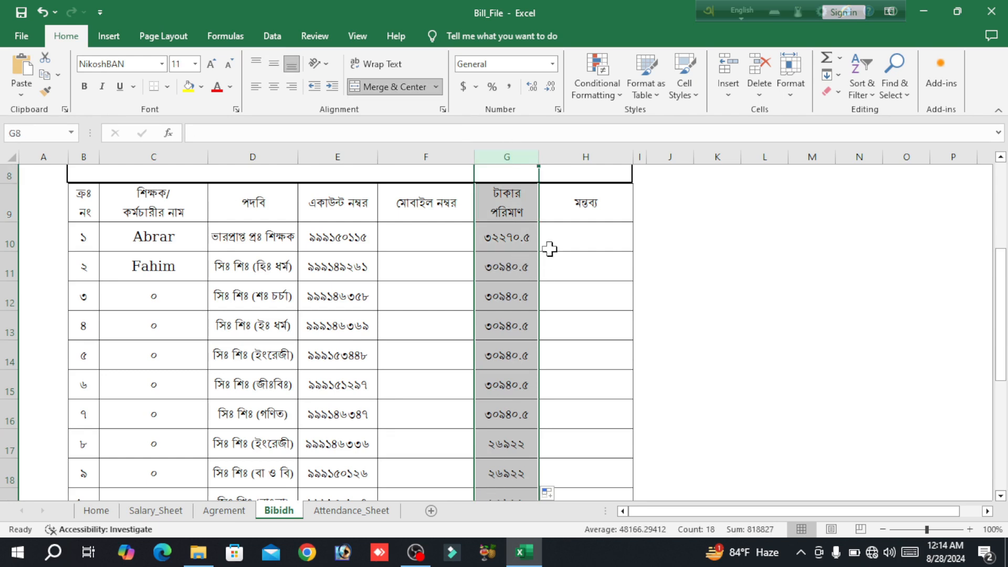
{"action": "left_click", "coordinate": [558, 110]}
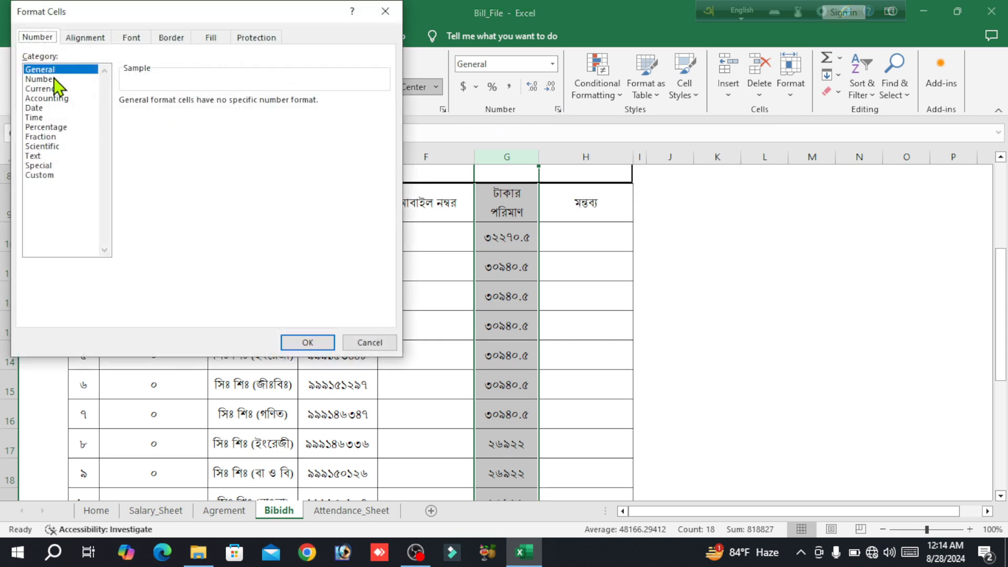
{"action": "left_click", "coordinate": [53, 79]}
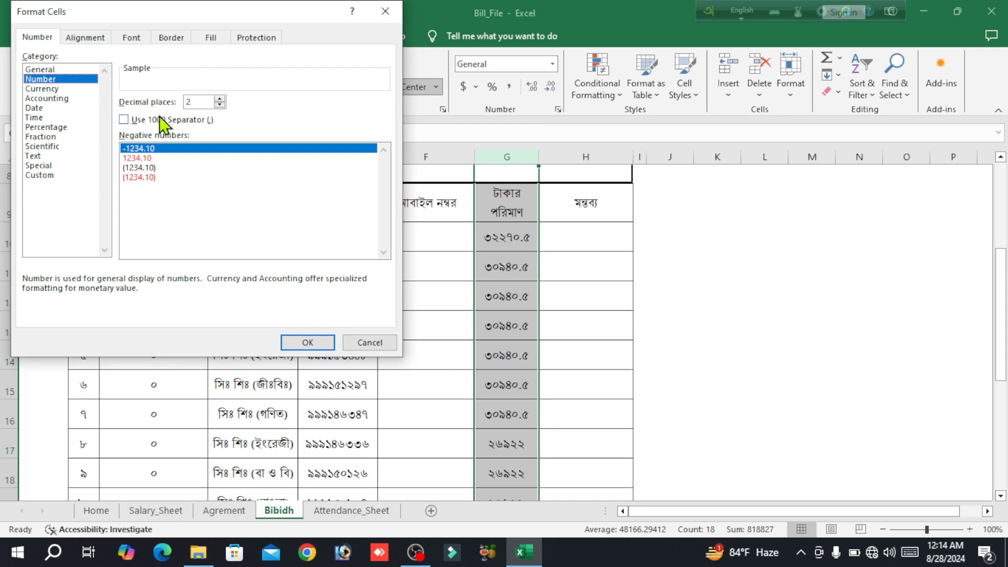
{"action": "left_click", "coordinate": [219, 104]}
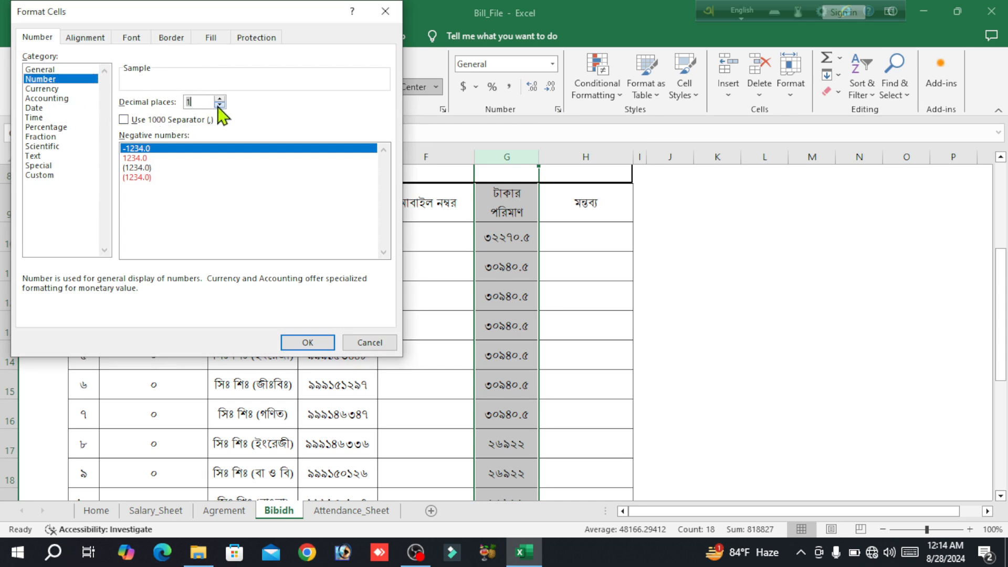
{"action": "left_click", "coordinate": [309, 342]}
{"action": "left_click", "coordinate": [754, 267]}
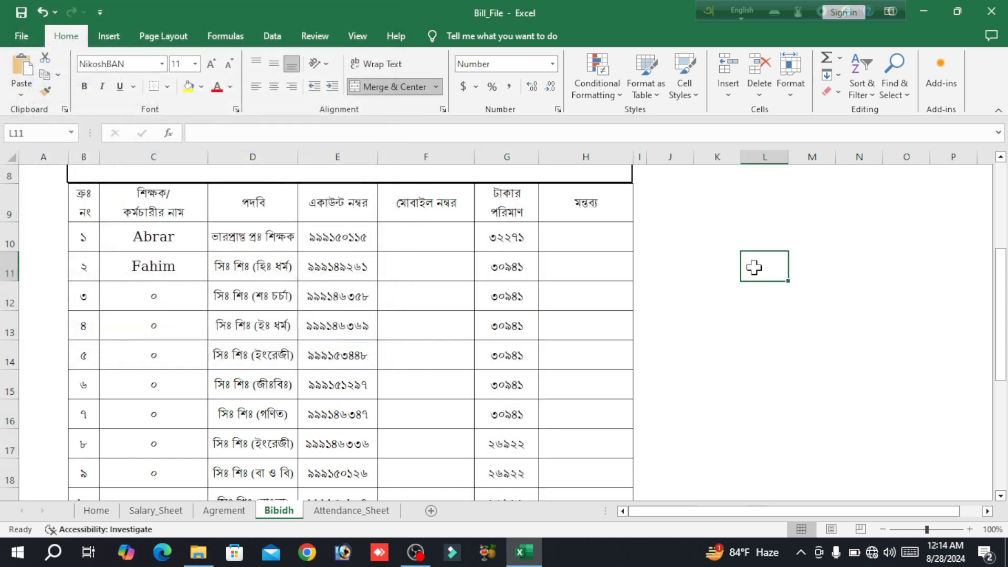
- Go through the Home sheet to the Attendance sheet, examine its staff and pay columns, and return to the Home sheet
{"action": "scroll", "coordinate": [309, 376], "scroll_direction": "up", "scroll_amount": 1}
{"action": "scroll", "coordinate": [308, 375], "scroll_direction": "up", "scroll_amount": 1}
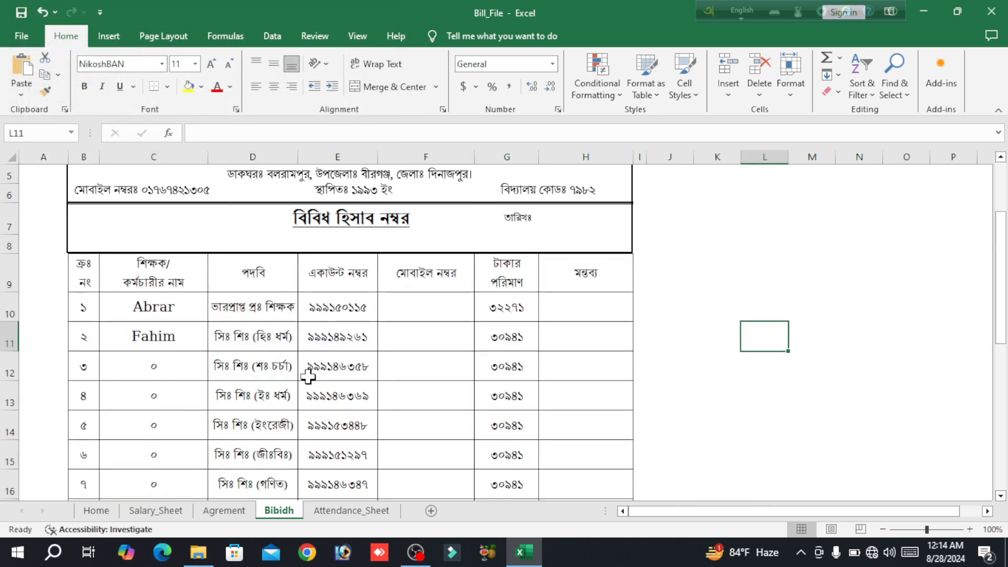
{"action": "scroll", "coordinate": [315, 366], "scroll_direction": "up", "scroll_amount": 2}
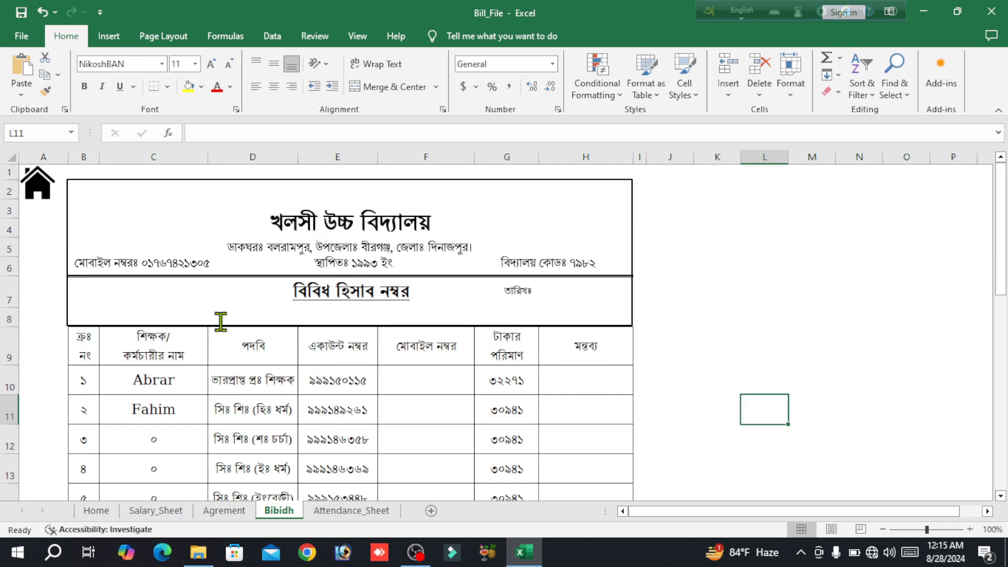
{"action": "left_click", "coordinate": [41, 191]}
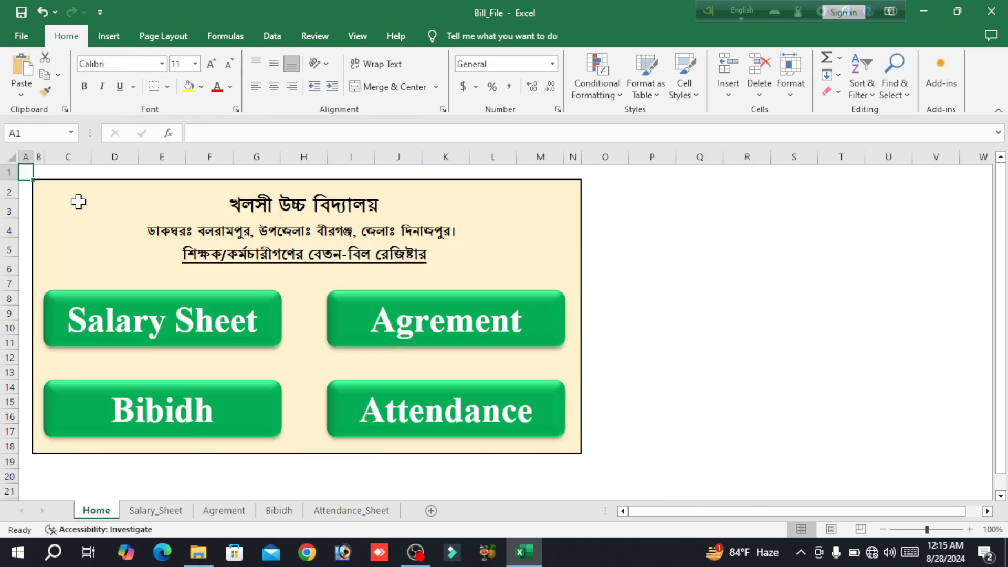
{"action": "left_click", "coordinate": [444, 417]}
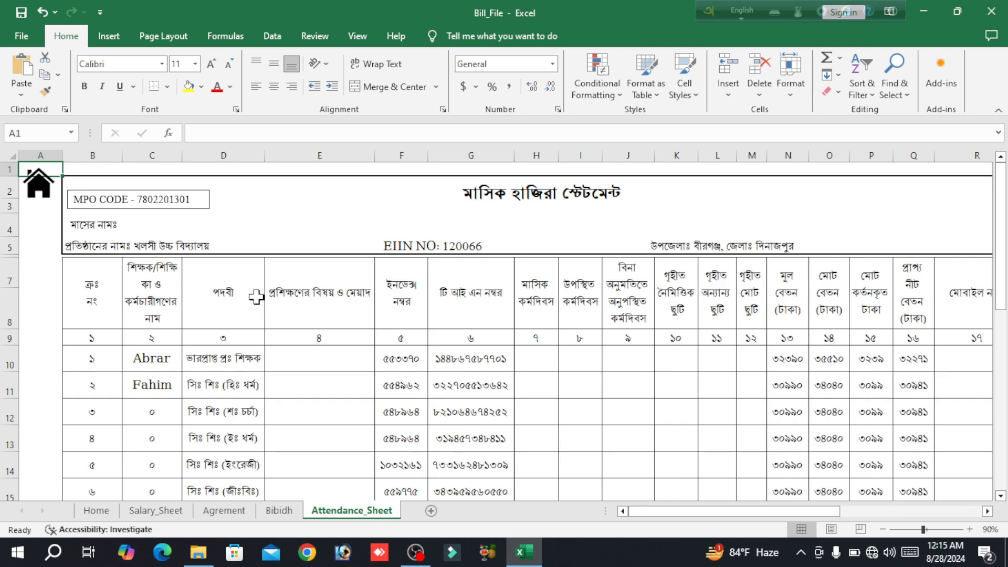
{"action": "scroll", "coordinate": [255, 296], "scroll_direction": "down", "scroll_amount": 1}
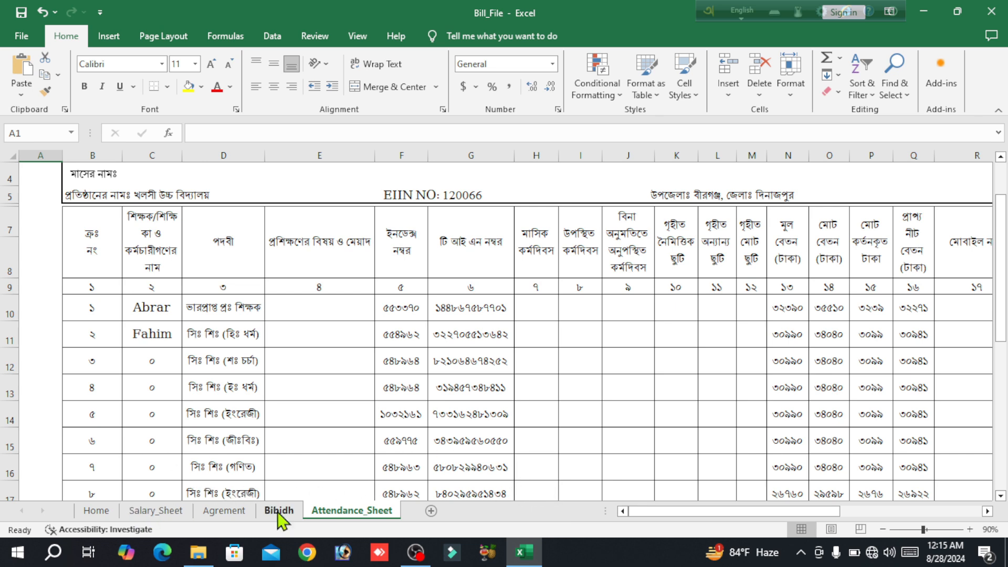
{"action": "scroll", "coordinate": [55, 306], "scroll_direction": "up", "scroll_amount": 1}
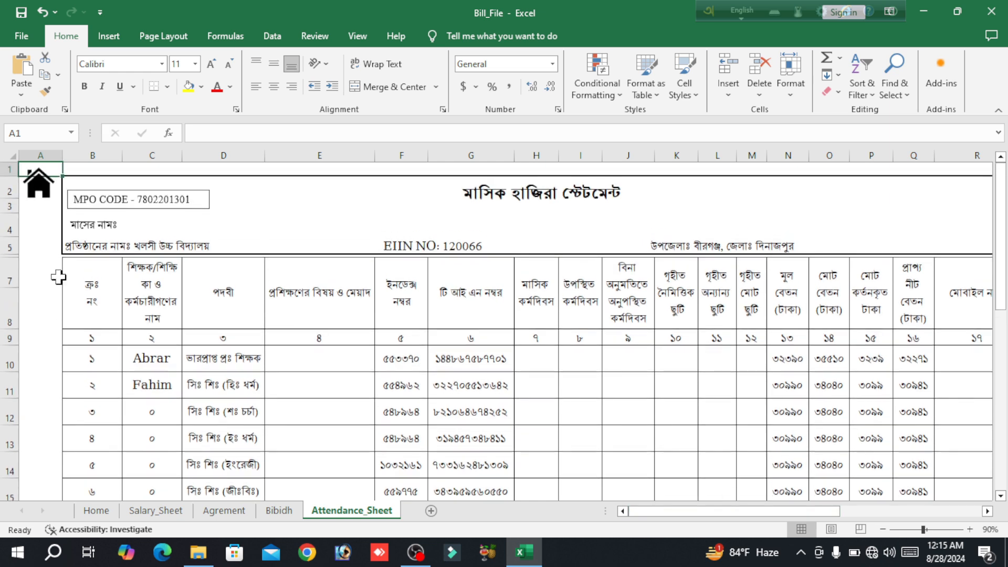
{"action": "left_click", "coordinate": [35, 189]}
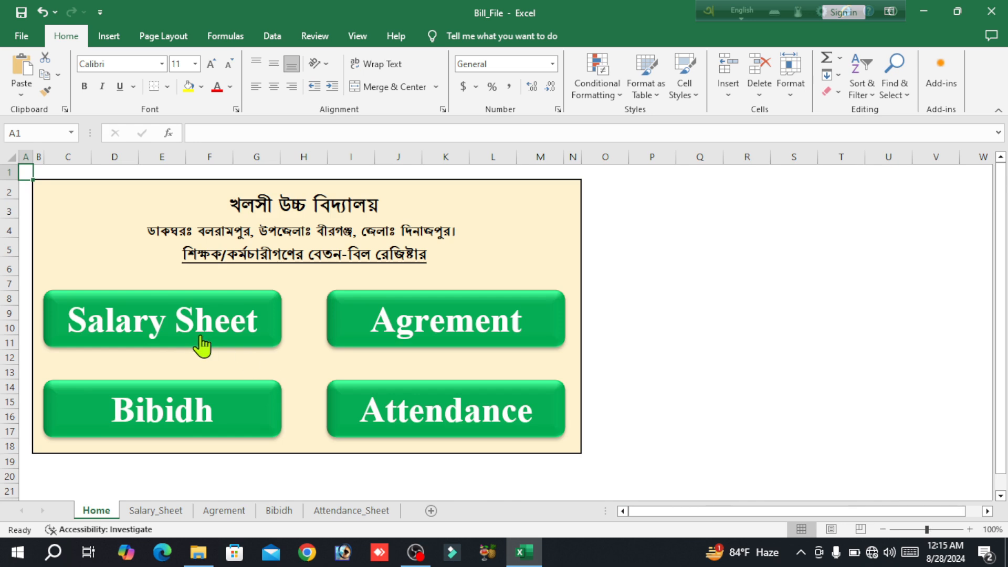